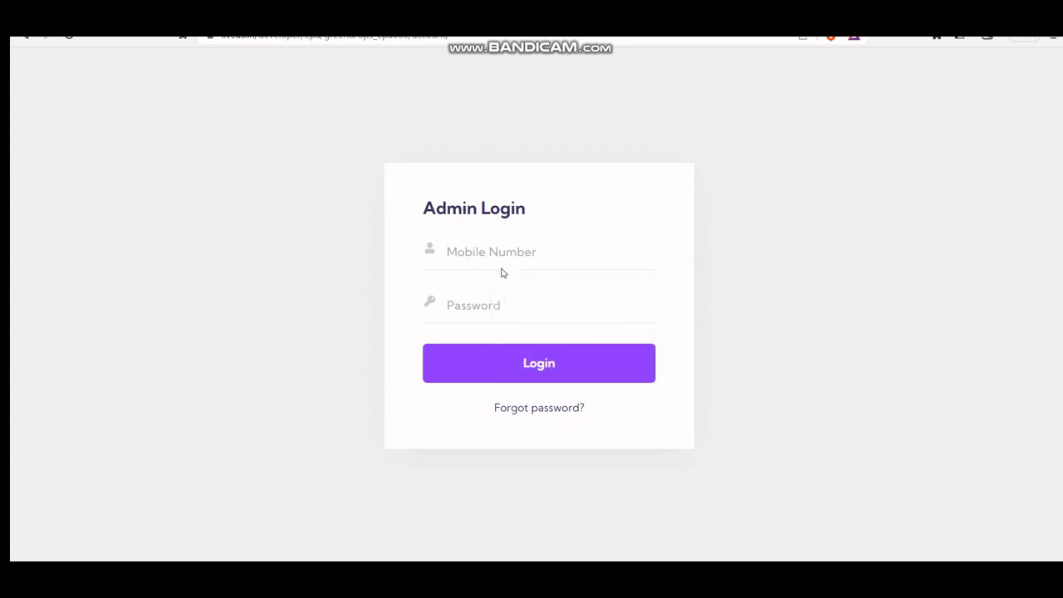
Step: Log in to the admin panel with the saved admin mobile number and password
{"action": "left_click", "coordinate": [506, 256]}
{"action": "type", "text": "94"}
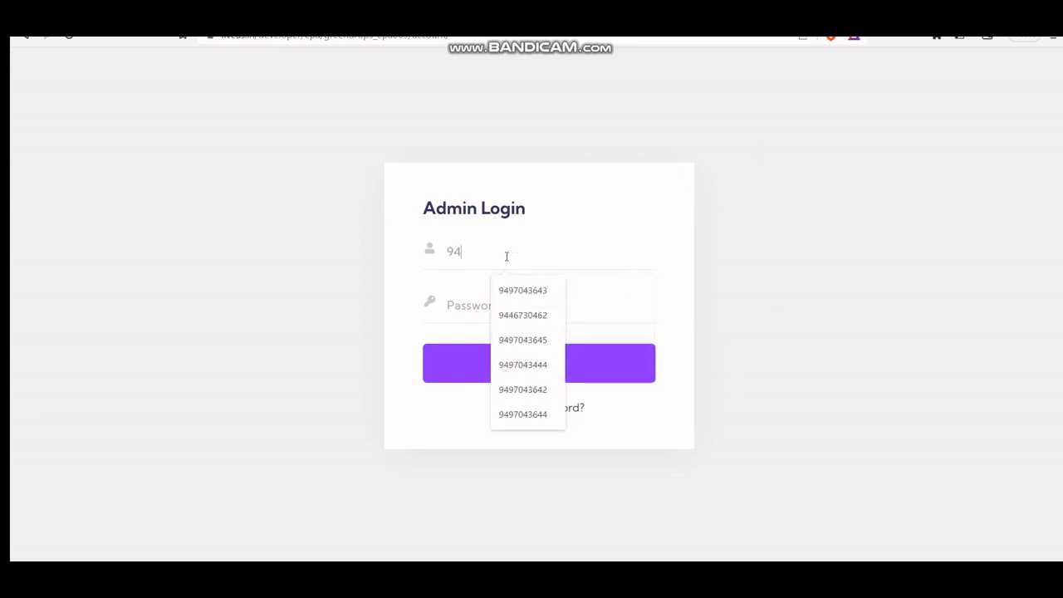
{"action": "left_click", "coordinate": [522, 316]}
{"action": "left_click", "coordinate": [473, 312]}
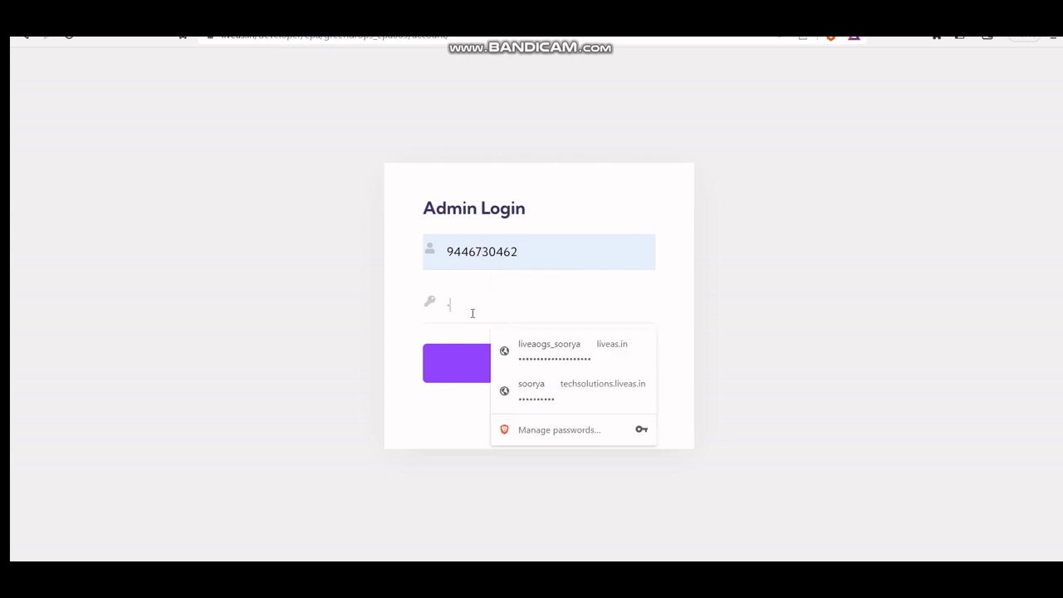
{"action": "type", "text": "••"}
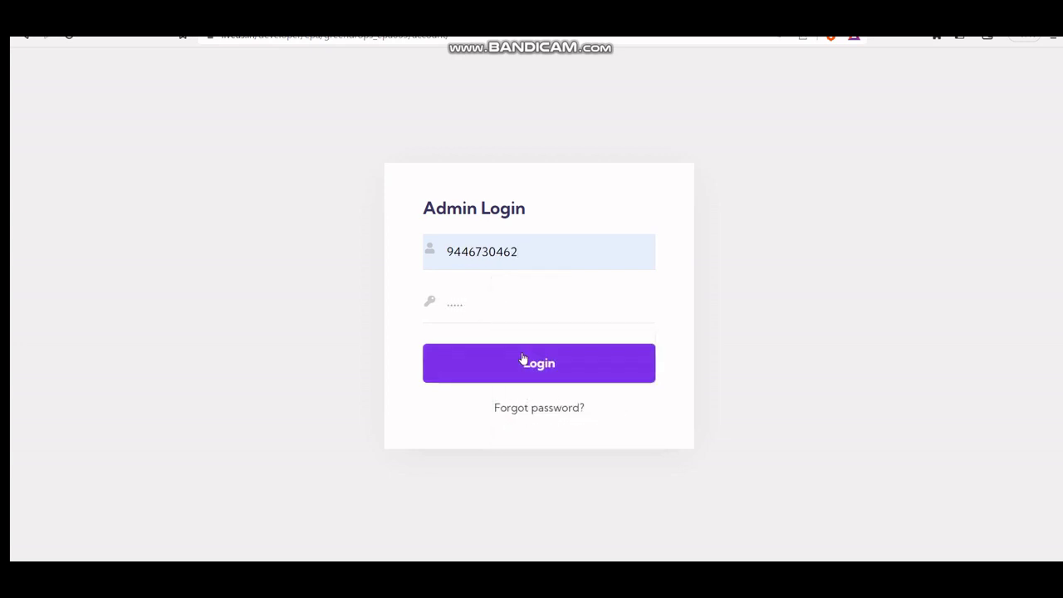
{"action": "left_click", "coordinate": [523, 360]}
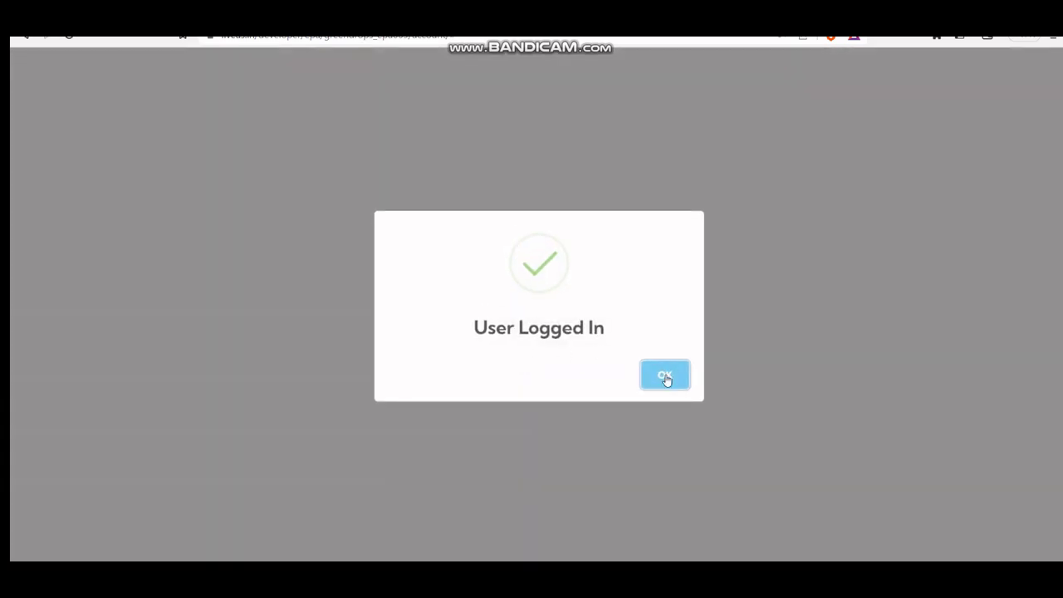
{"action": "left_click", "coordinate": [665, 376]}
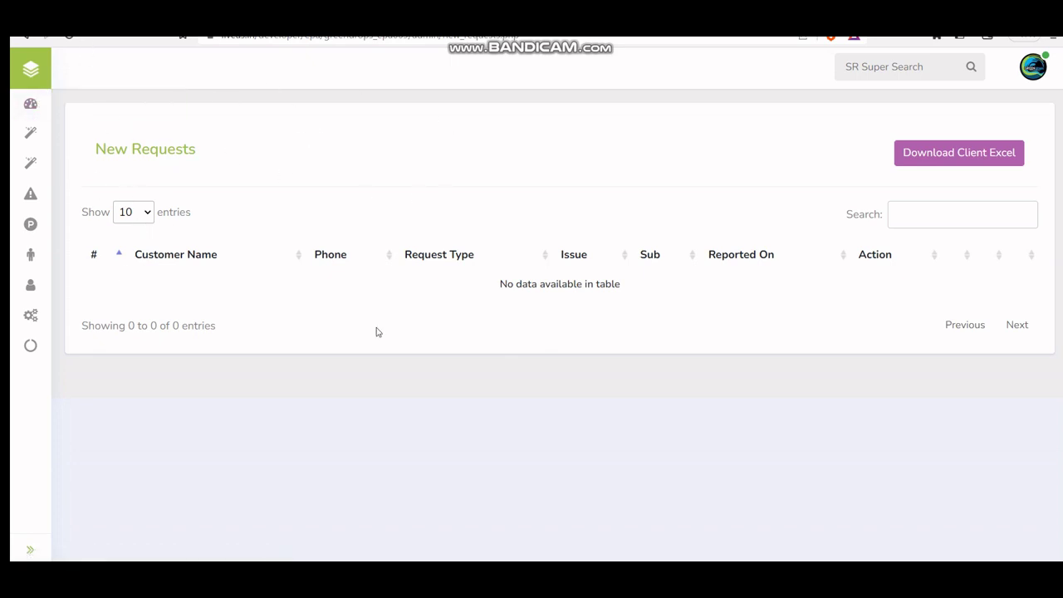
Step: Go to Customization and open its colour picker link in a new tab
{"action": "left_click", "coordinate": [30, 137]}
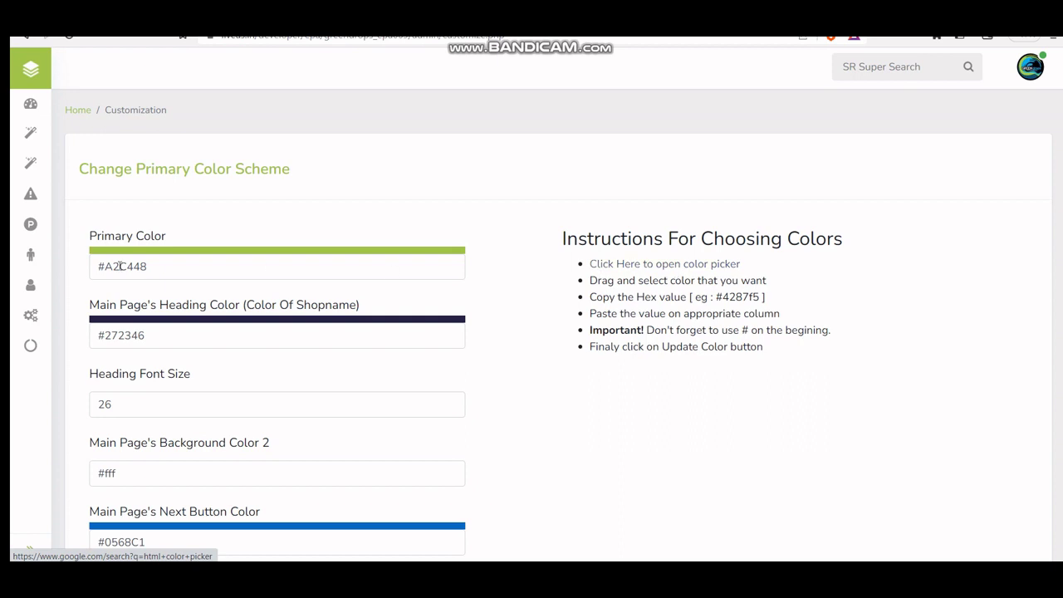
{"action": "right_click", "coordinate": [623, 267]}
{"action": "left_click", "coordinate": [683, 278]}
Step: Copy hex #fcba03 from Google's colour picker and return to the Primary Color field
{"action": "left_click", "coordinate": [465, 33]}
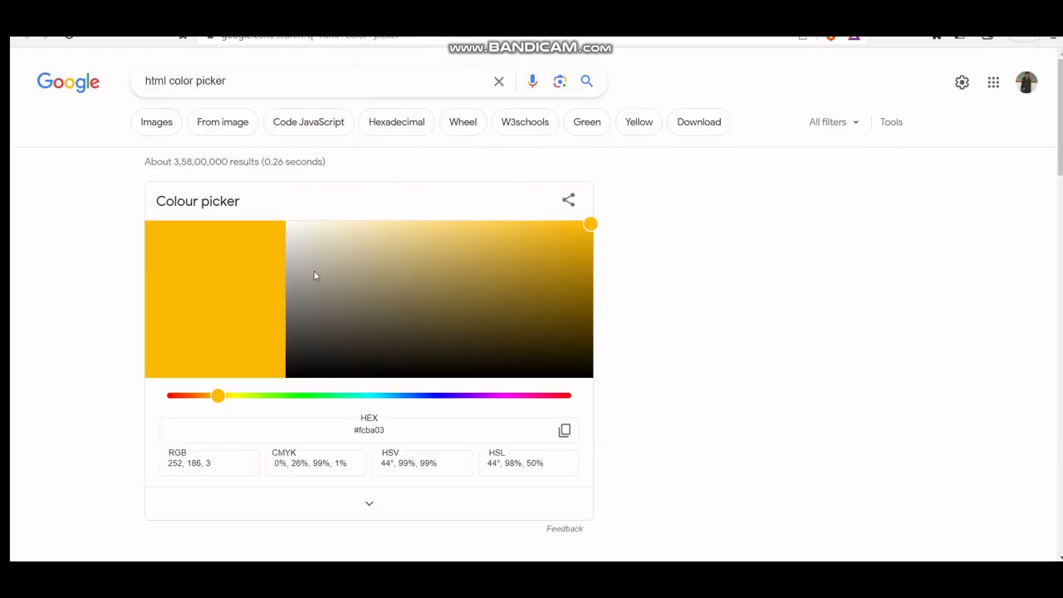
{"action": "left_click_drag", "start_coordinate": [359, 430], "coordinate": [501, 426]}
{"action": "key", "text": "ctrl+c"}
{"action": "left_click", "coordinate": [344, 431]}
{"action": "key", "text": "ctrl+Tab"}
{"action": "left_click", "coordinate": [232, 263]}
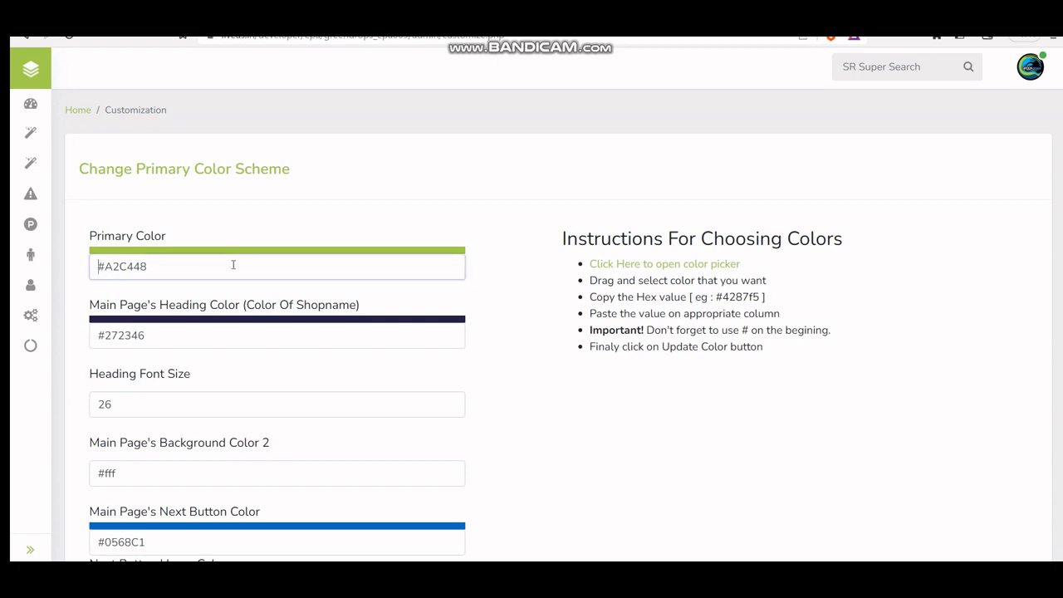
Step: Replace the Primary Color with #fcba03 and save the colour scheme
{"action": "key", "text": "ctrl+a"}
{"action": "key", "text": "ctrl+v"}
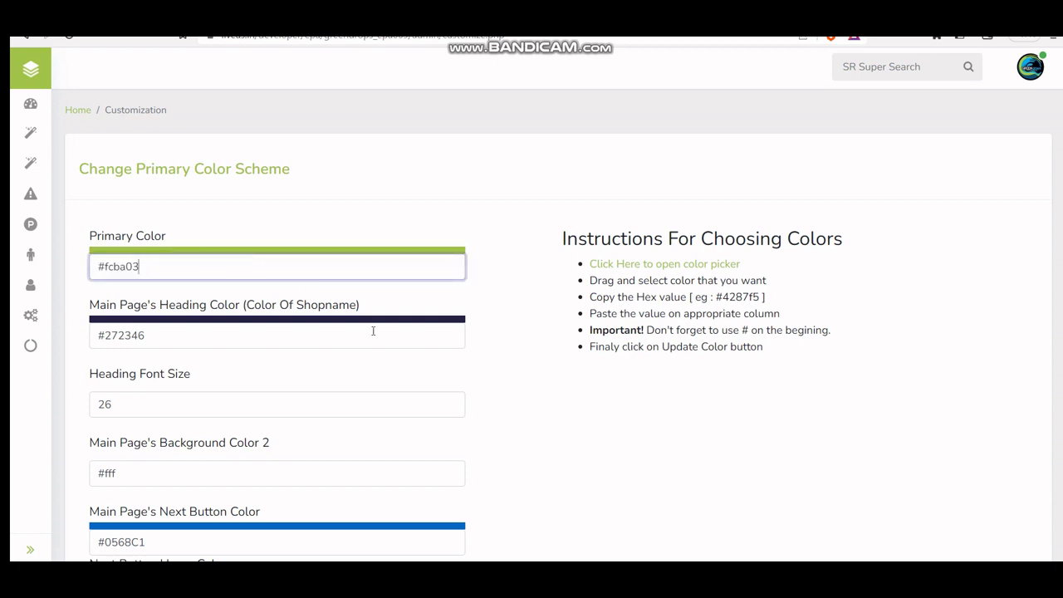
{"action": "key", "text": "ctrl+z"}
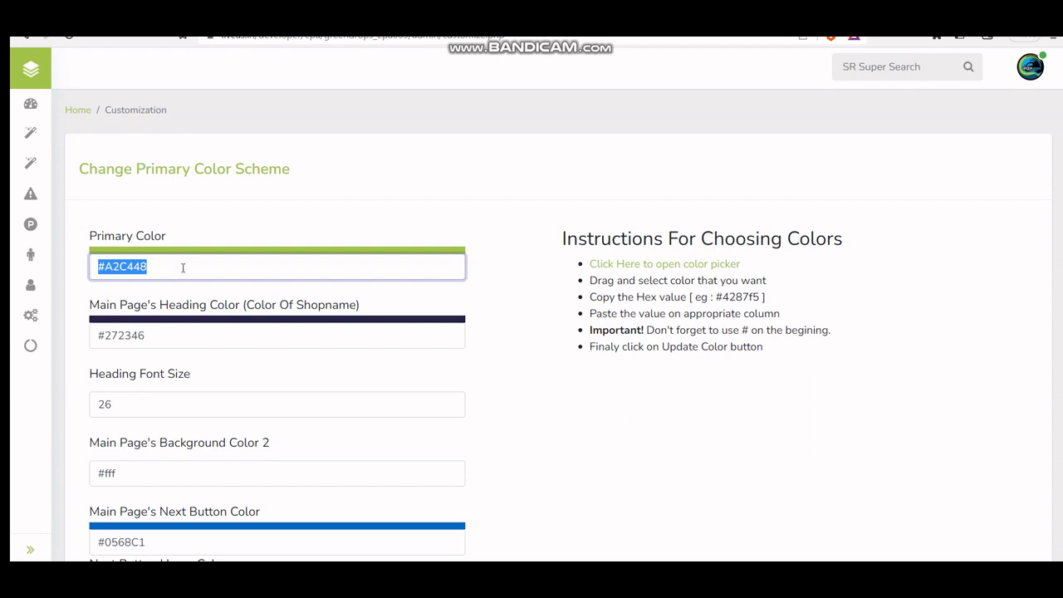
{"action": "left_click", "coordinate": [187, 266]}
{"action": "key", "text": "ctrl+v"}
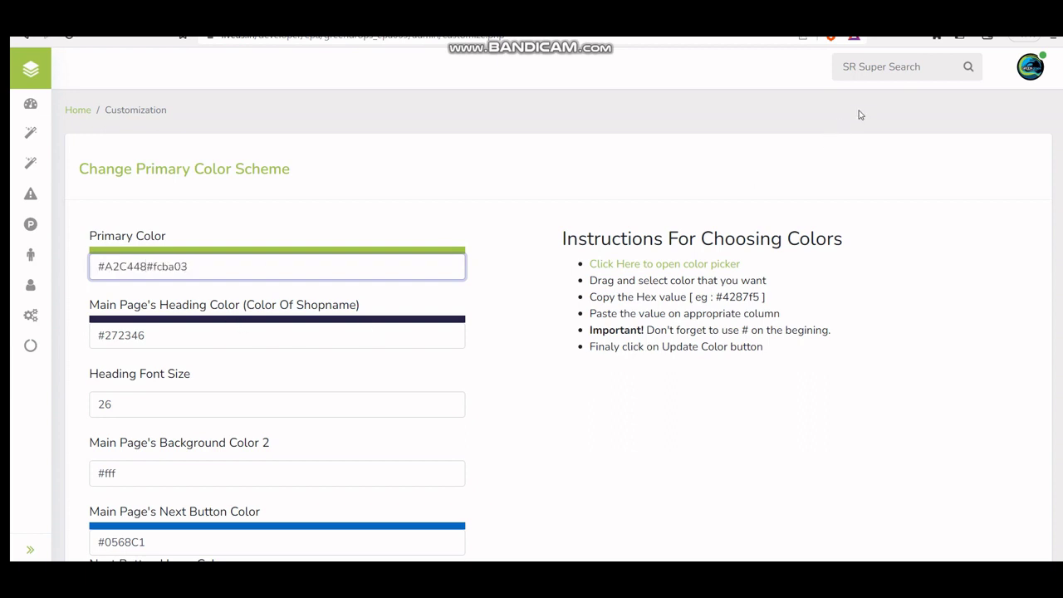
{"action": "left_click", "coordinate": [725, 176]}
{"action": "scroll", "coordinate": [371, 435], "scroll_direction": "down", "scroll_amount": 7}
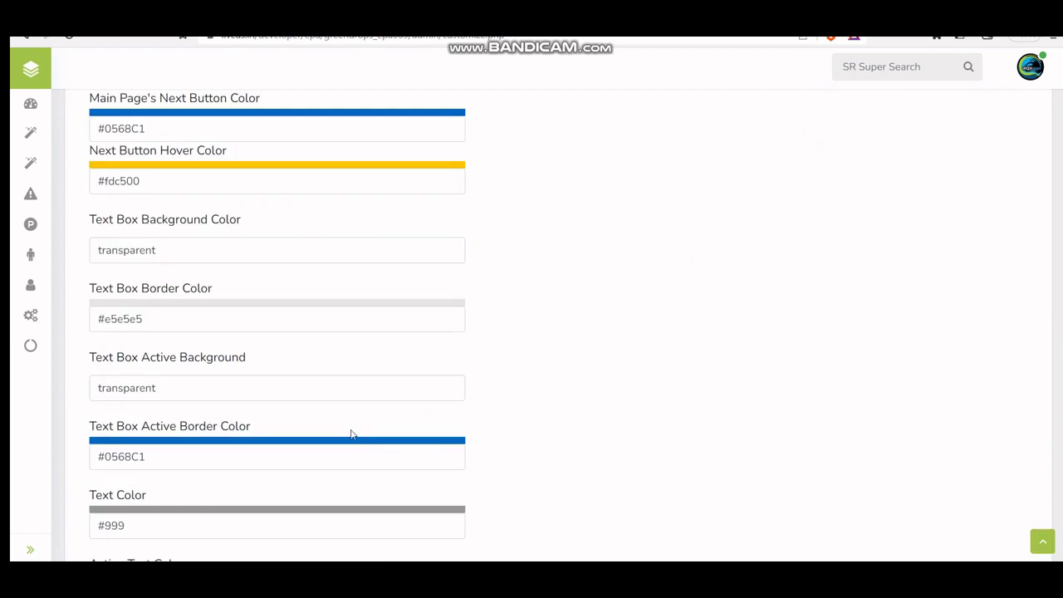
{"action": "left_click", "coordinate": [120, 469]}
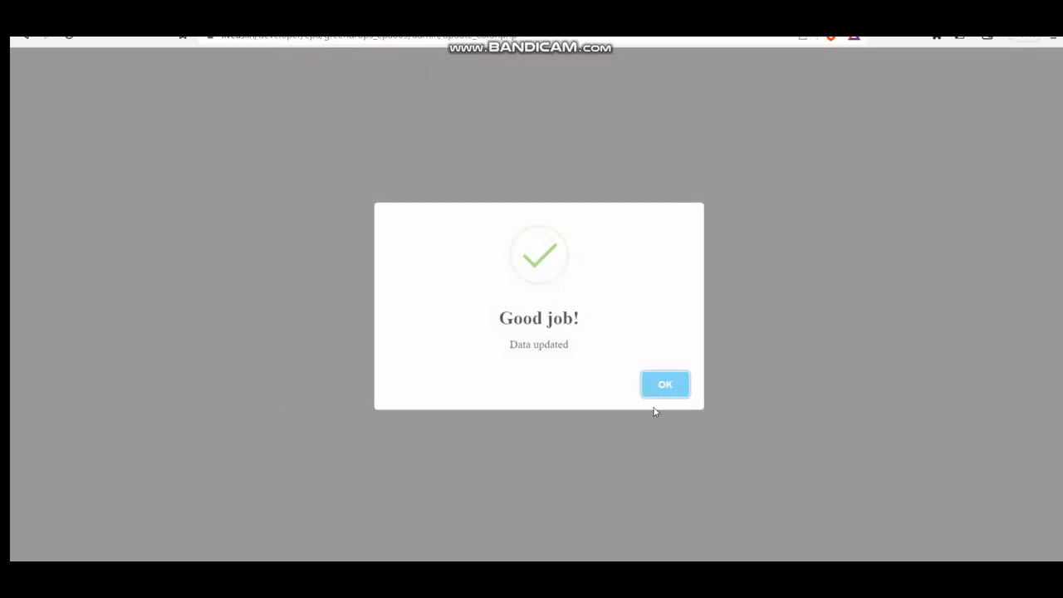
{"action": "left_click", "coordinate": [665, 386]}
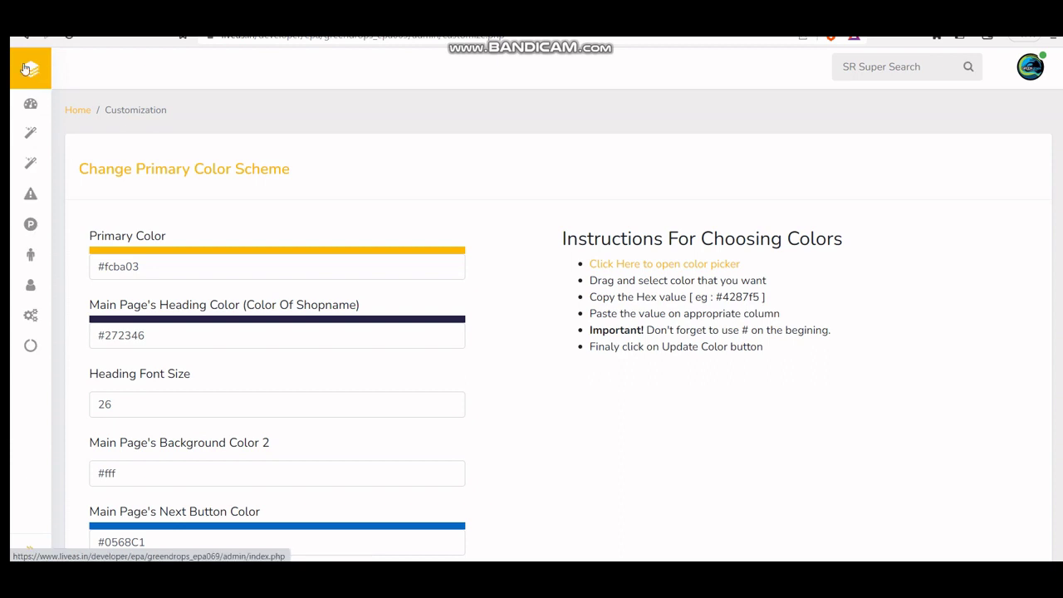
Step: Look over the recoloured admin home page, then go to Departments
{"action": "left_click", "coordinate": [14, 137]}
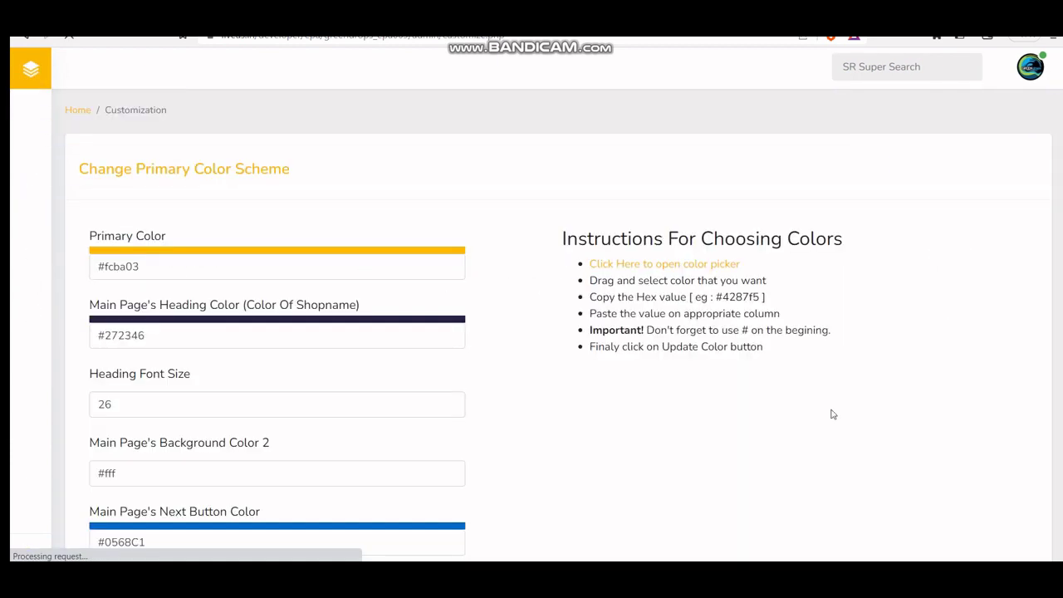
{"action": "scroll", "coordinate": [652, 360], "scroll_direction": "down", "scroll_amount": 15}
{"action": "scroll", "coordinate": [385, 276], "scroll_direction": "up", "scroll_amount": 4}
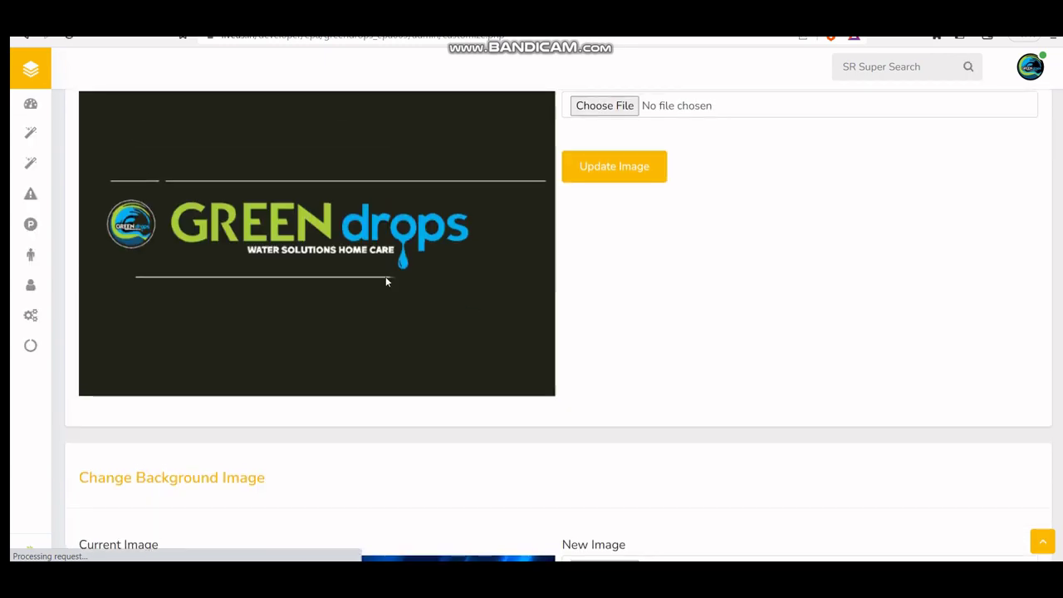
{"action": "scroll", "coordinate": [417, 351], "scroll_direction": "down", "scroll_amount": 4}
{"action": "scroll", "coordinate": [439, 360], "scroll_direction": "up", "scroll_amount": 4}
{"action": "scroll", "coordinate": [683, 363], "scroll_direction": "up", "scroll_amount": 5}
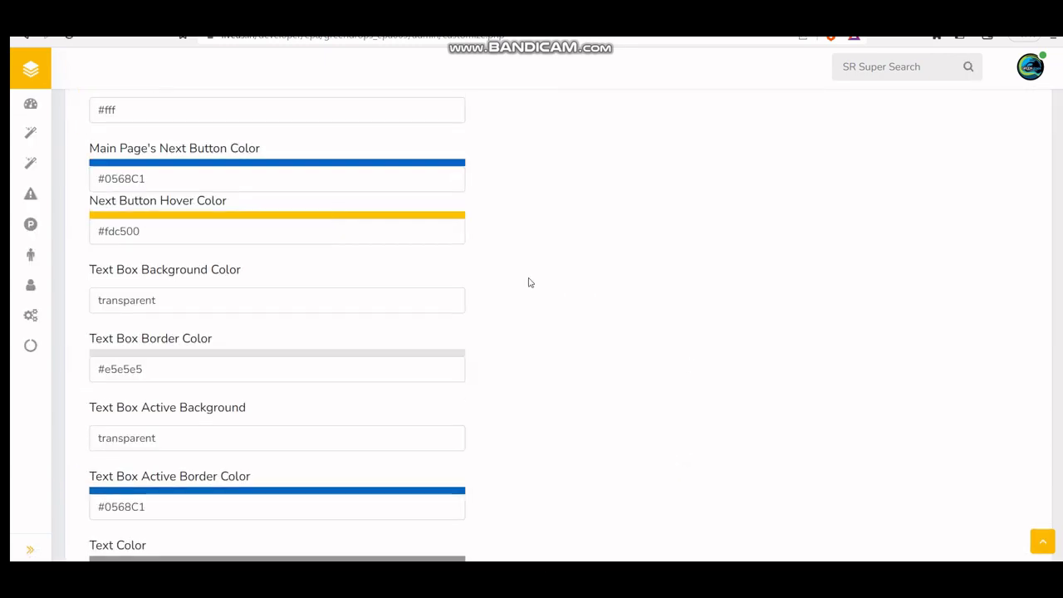
{"action": "left_click", "coordinate": [29, 166]}
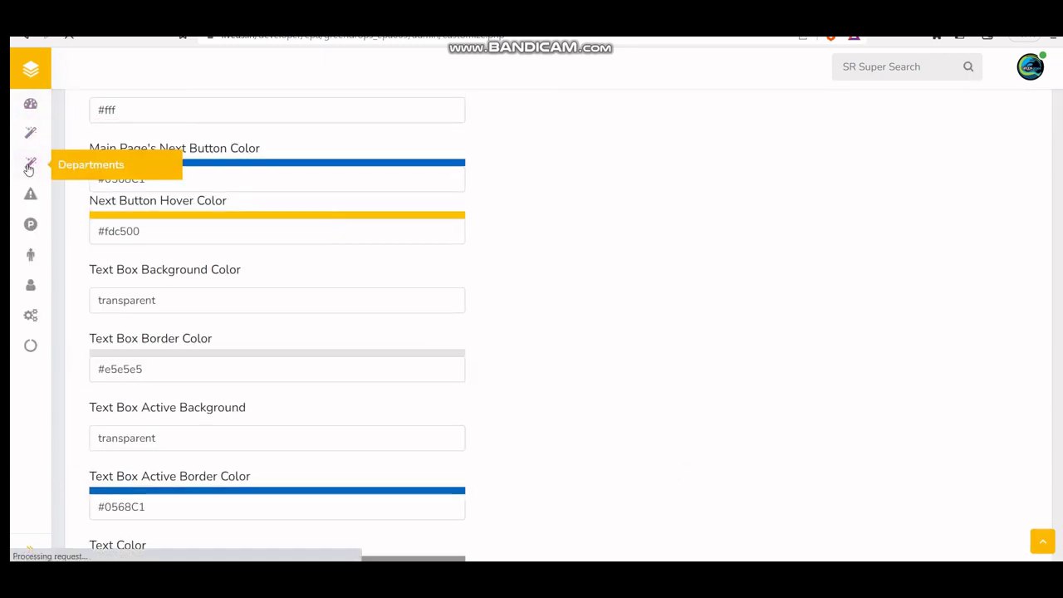
Step: Add a new department named 'Test'
{"action": "scroll", "coordinate": [355, 361], "scroll_direction": "down", "scroll_amount": 2}
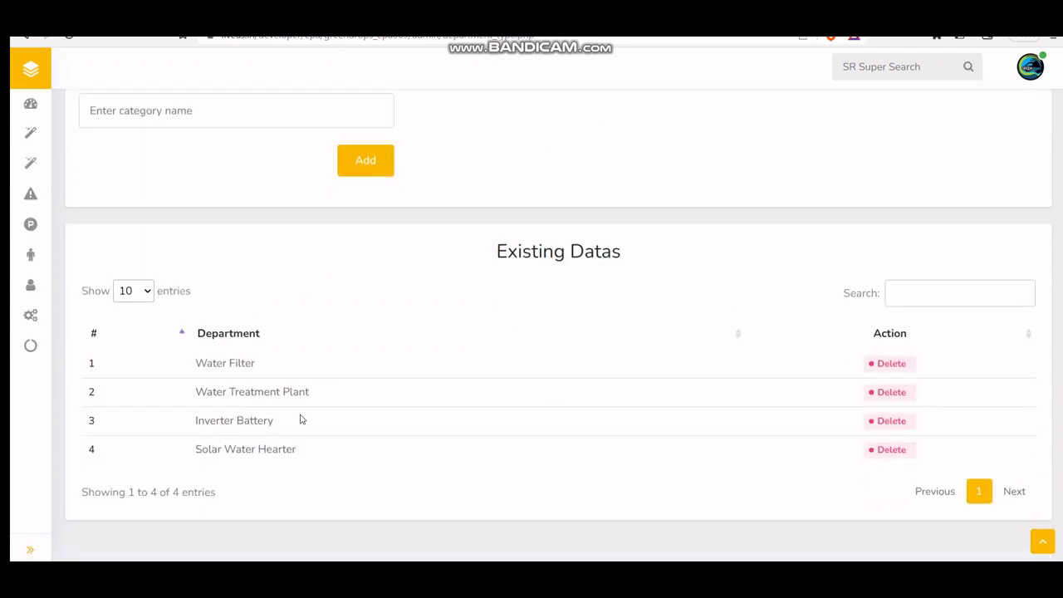
{"action": "scroll", "coordinate": [260, 361], "scroll_direction": "up", "scroll_amount": 2}
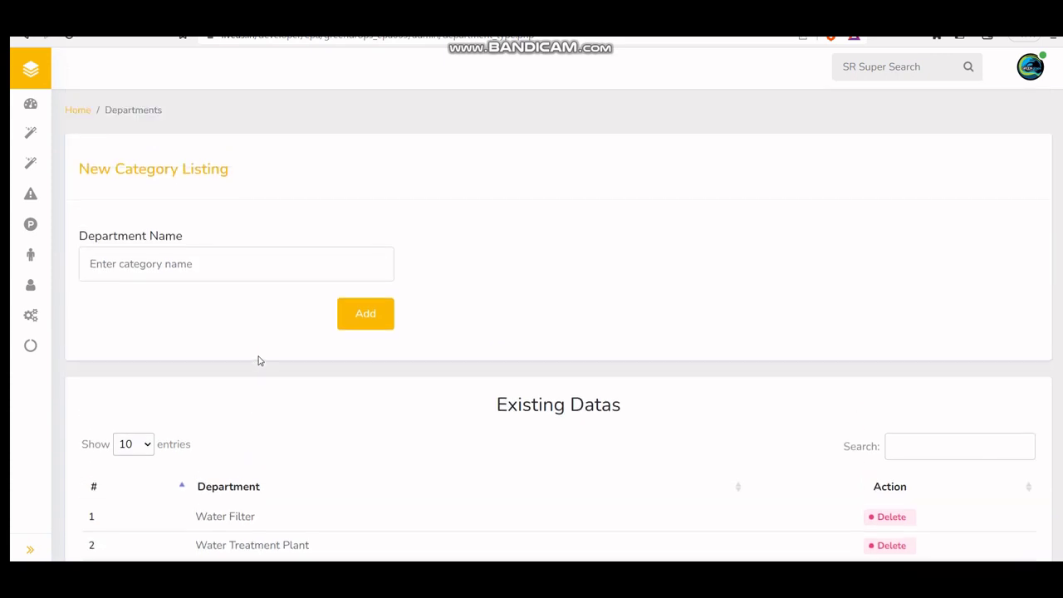
{"action": "left_click", "coordinate": [181, 265]}
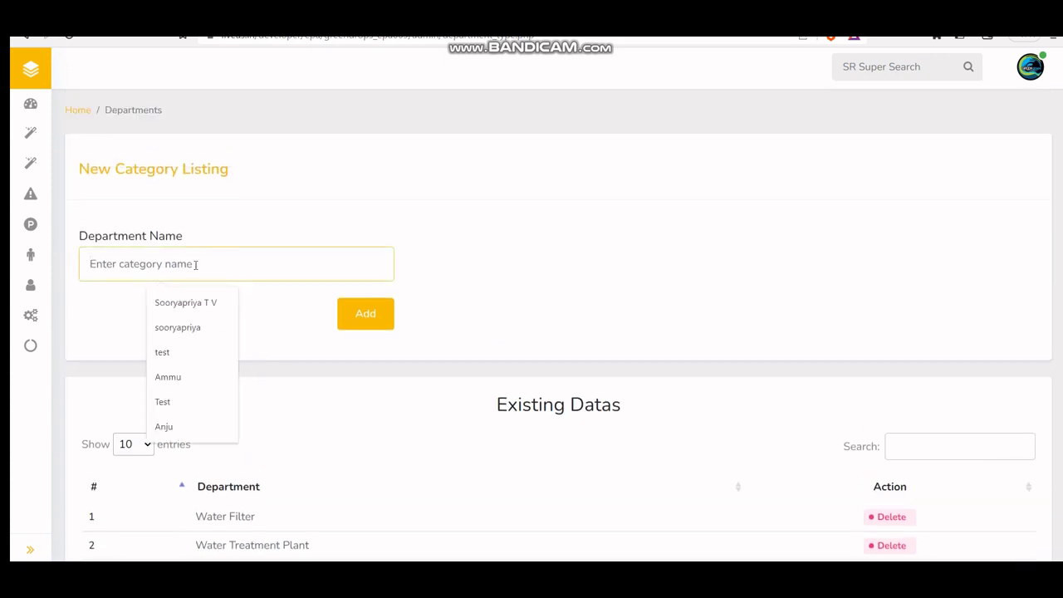
{"action": "left_click", "coordinate": [134, 292]}
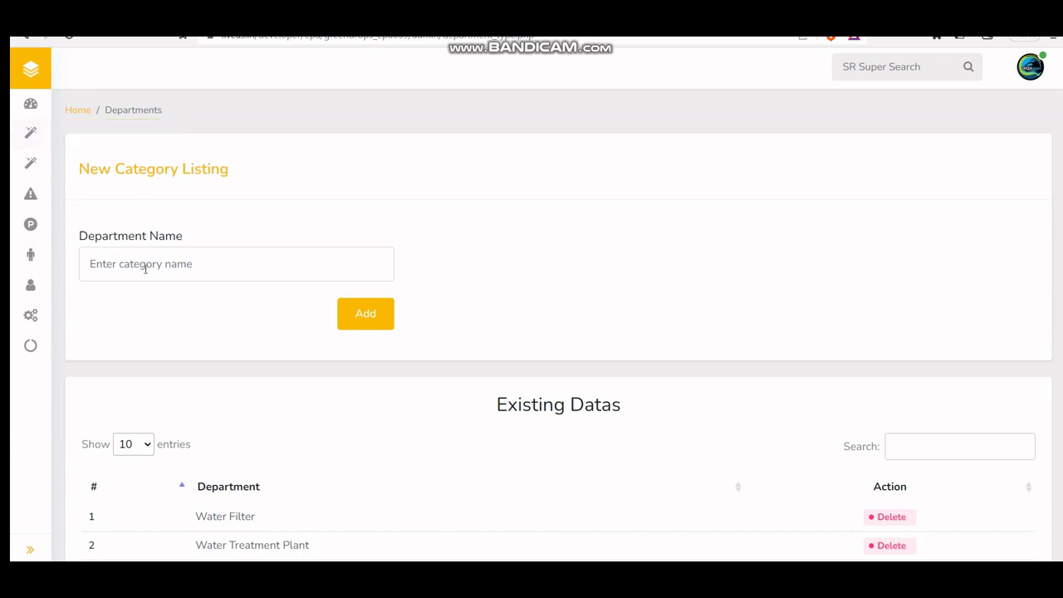
{"action": "left_click", "coordinate": [144, 265]}
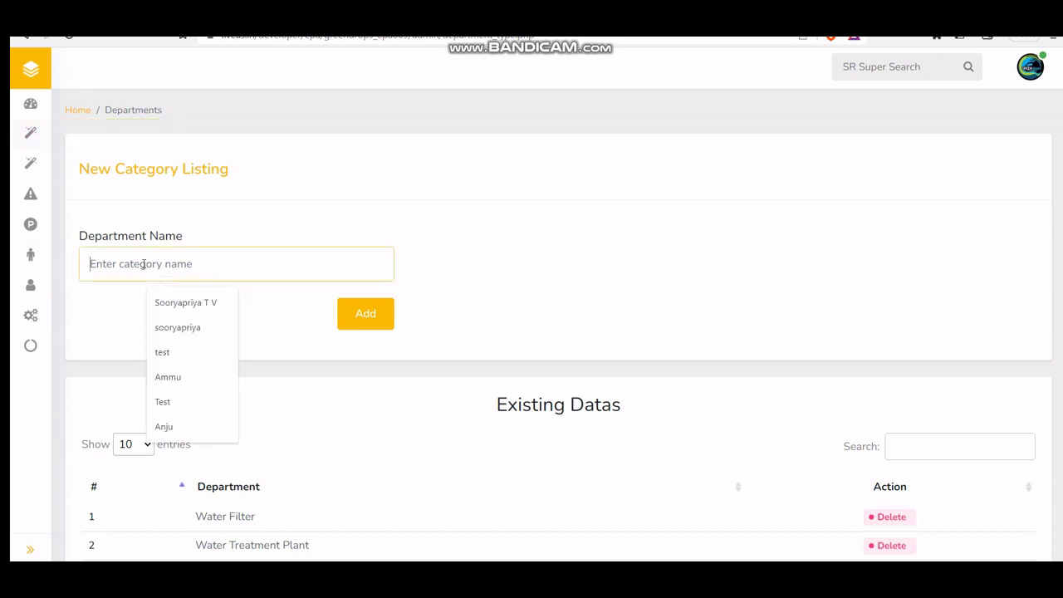
{"action": "type", "text": "Test"}
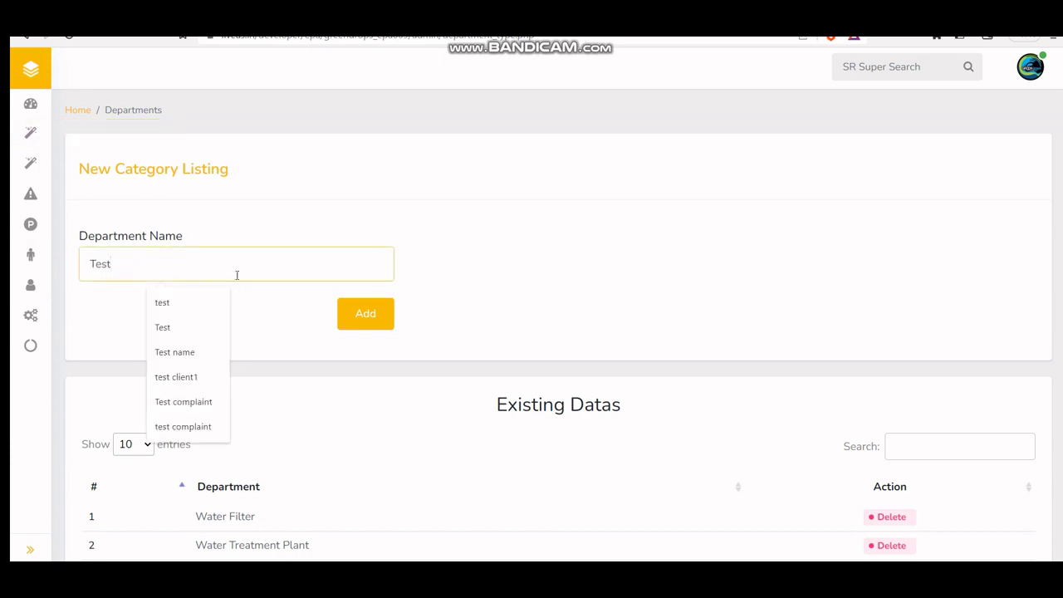
{"action": "left_click", "coordinate": [373, 311]}
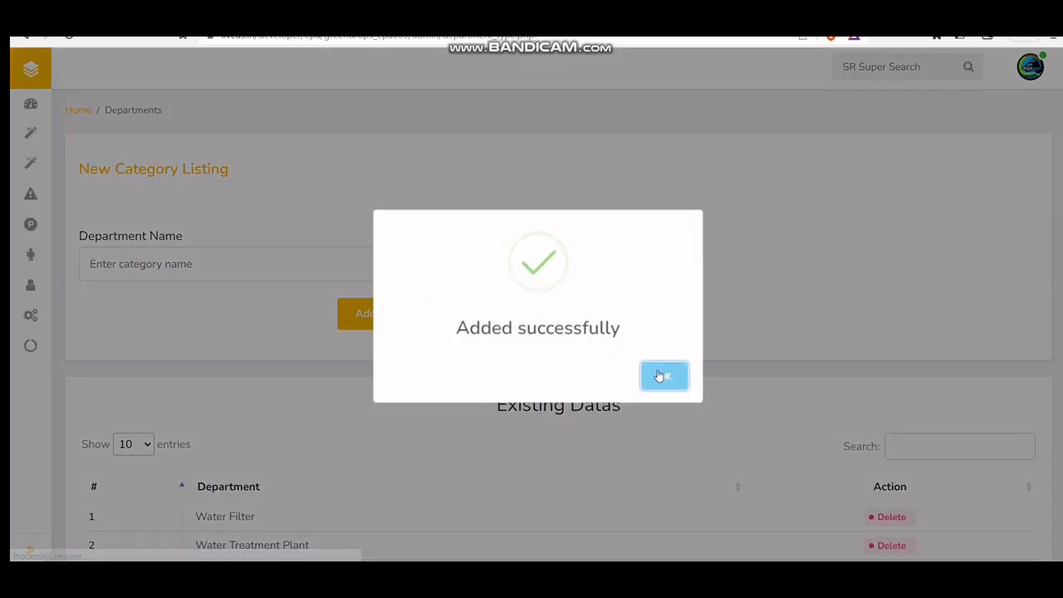
{"action": "left_click", "coordinate": [662, 375]}
Step: Delete the Test department and acknowledge the confirmation
{"action": "scroll", "coordinate": [832, 322], "scroll_direction": "down", "scroll_amount": 2}
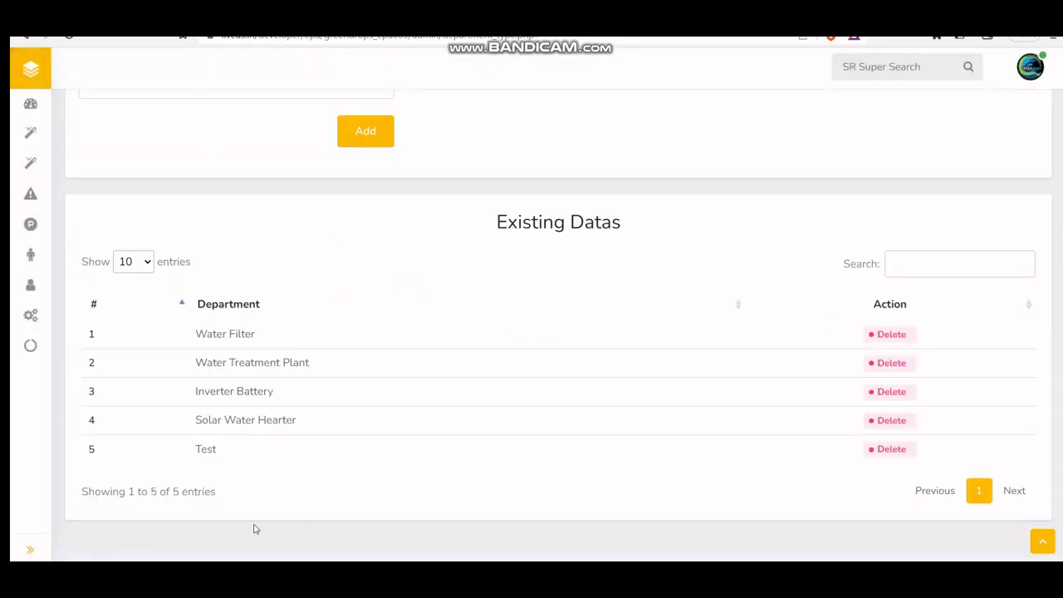
{"action": "left_click", "coordinate": [905, 449]}
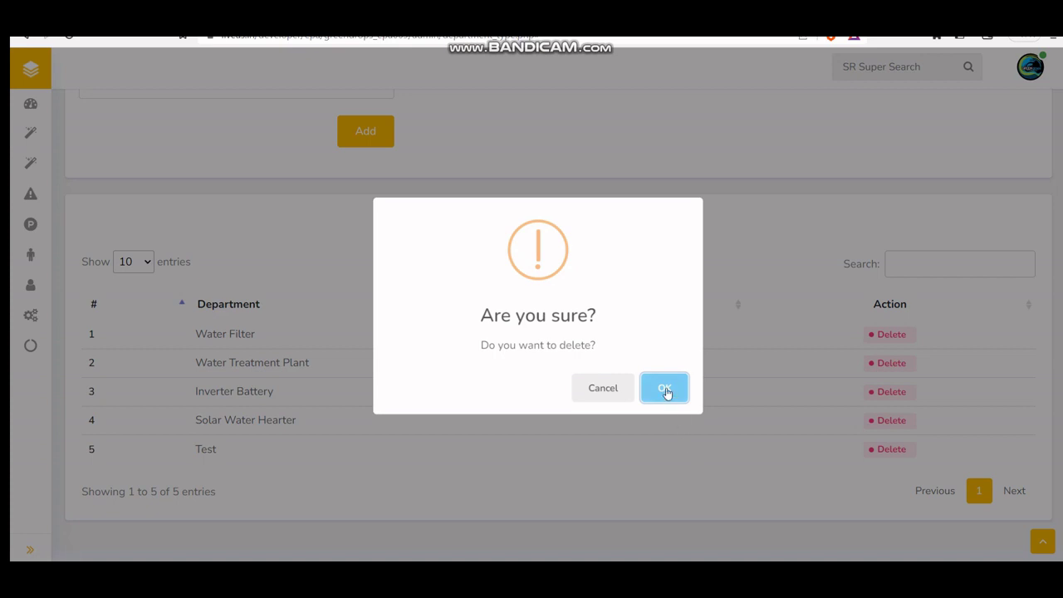
{"action": "left_click", "coordinate": [665, 387]}
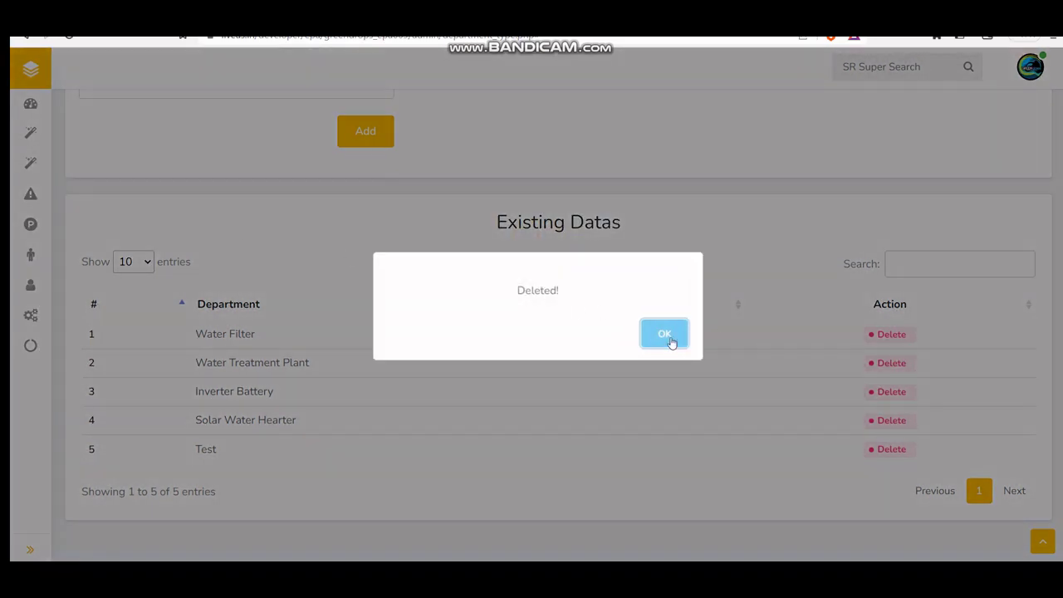
{"action": "left_click", "coordinate": [669, 342]}
Step: Fill the New Category form with business type Solar Water Hearter, unsubmitted, then view All Categories
{"action": "mouse_move", "coordinate": [38, 197]}
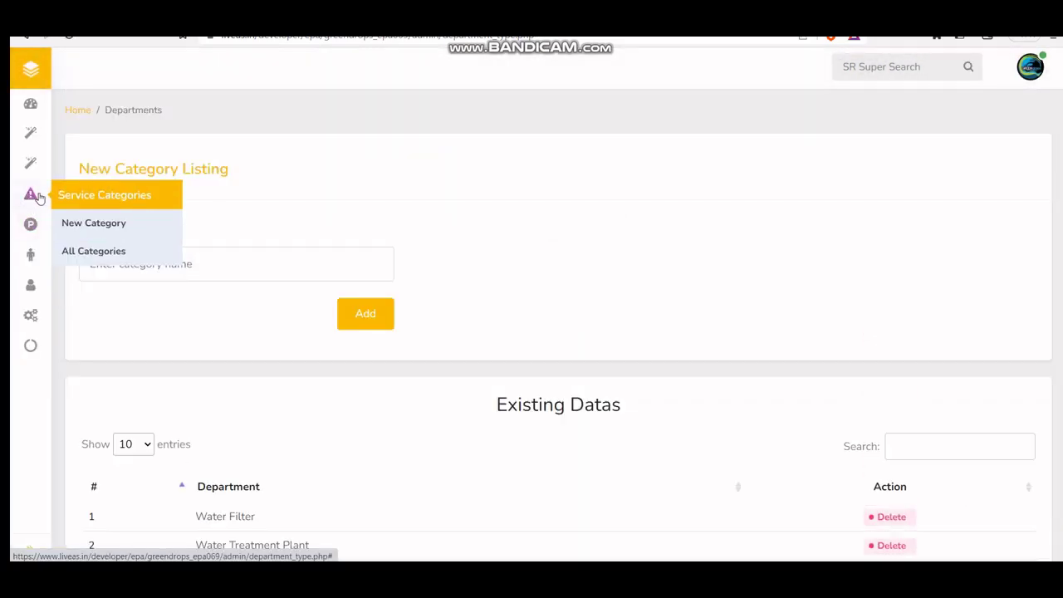
{"action": "left_click", "coordinate": [98, 230]}
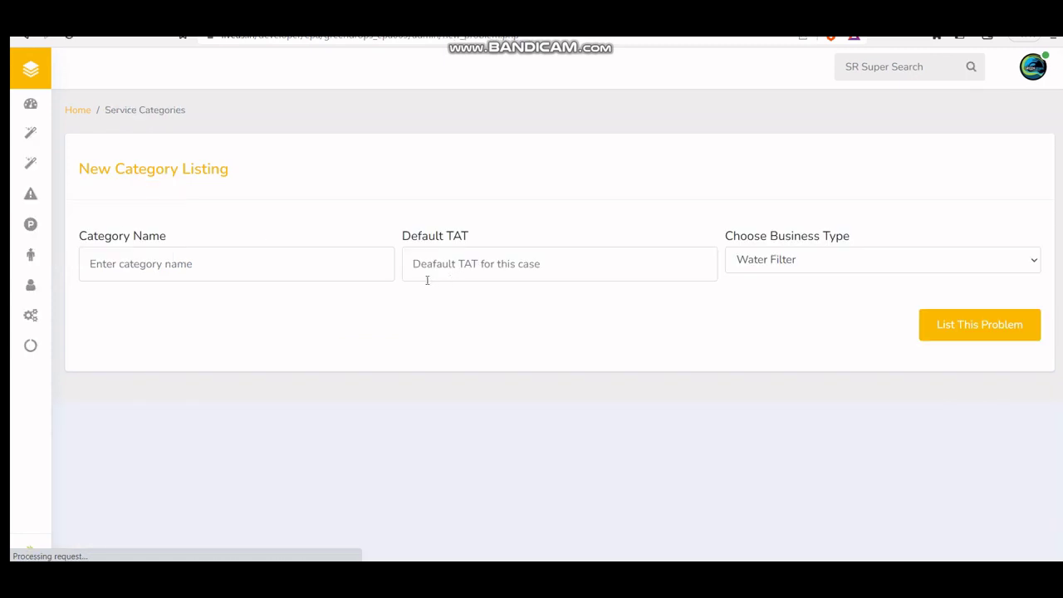
{"action": "left_click", "coordinate": [269, 266]}
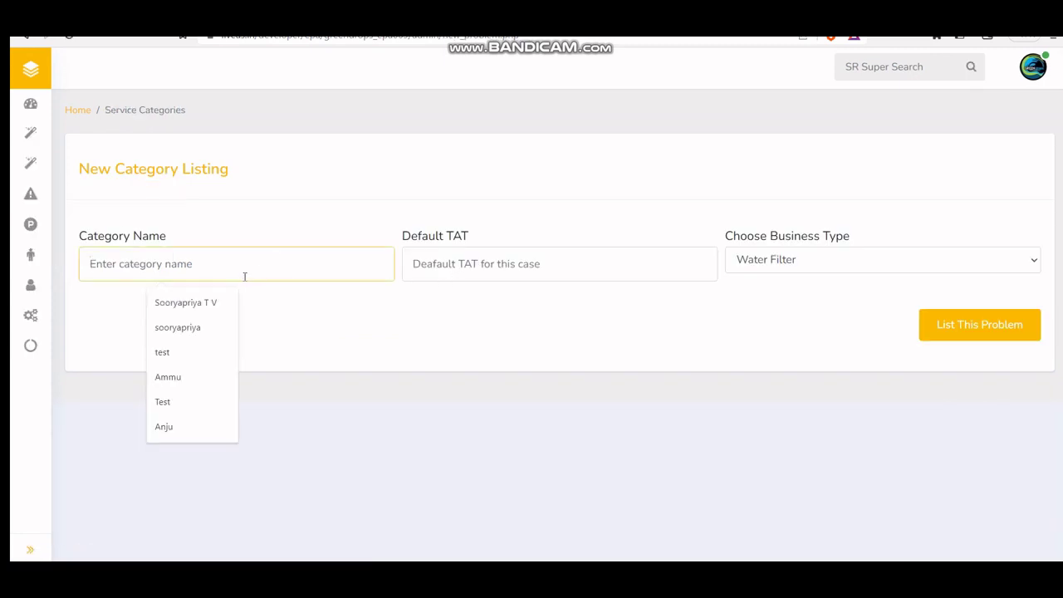
{"action": "type", "text": "T"}
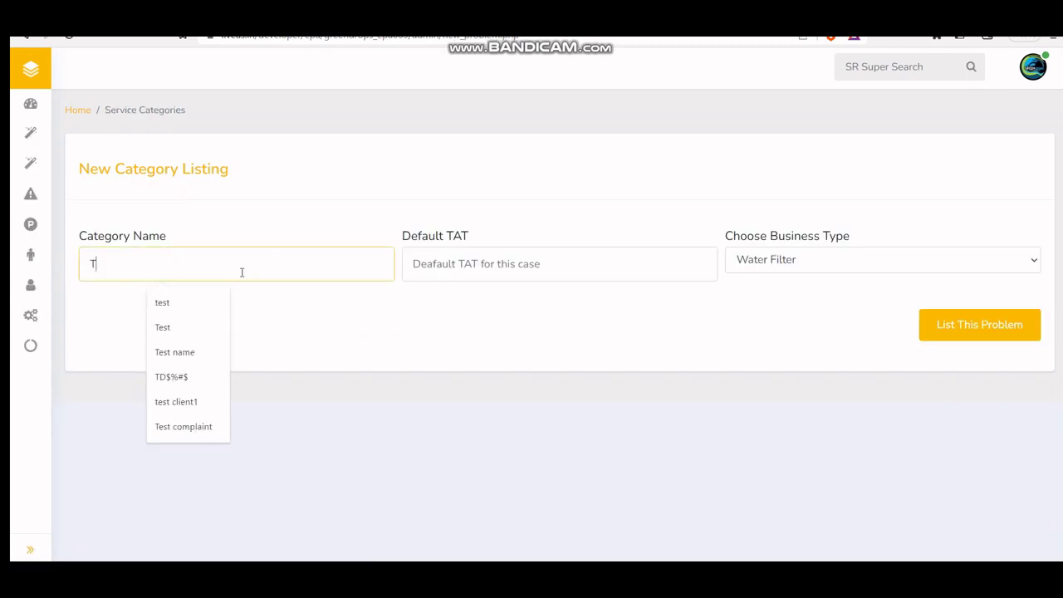
{"action": "key", "text": "BackSpace"}
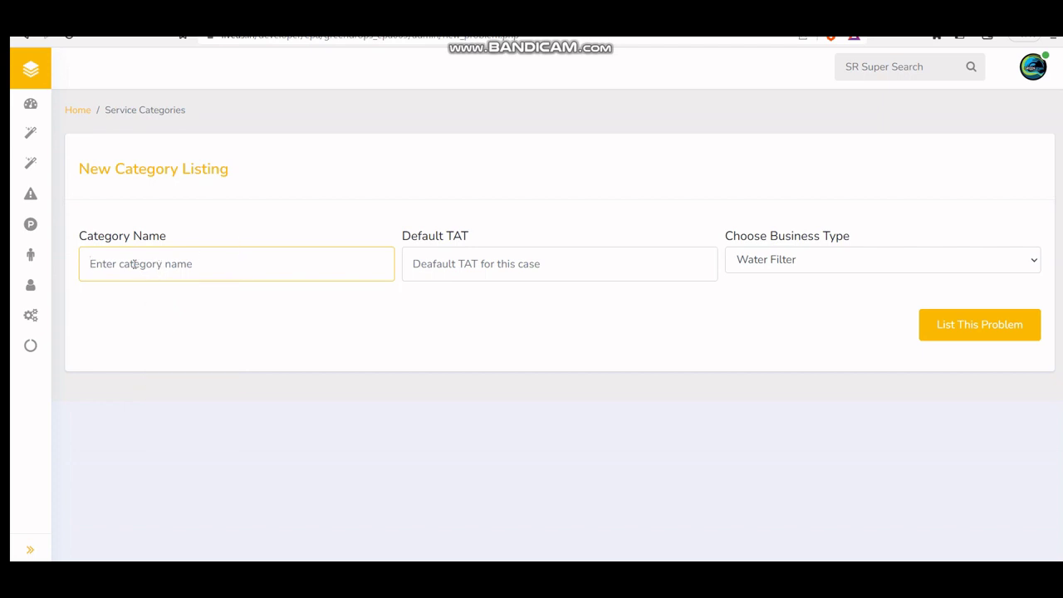
{"action": "left_click", "coordinate": [370, 271]}
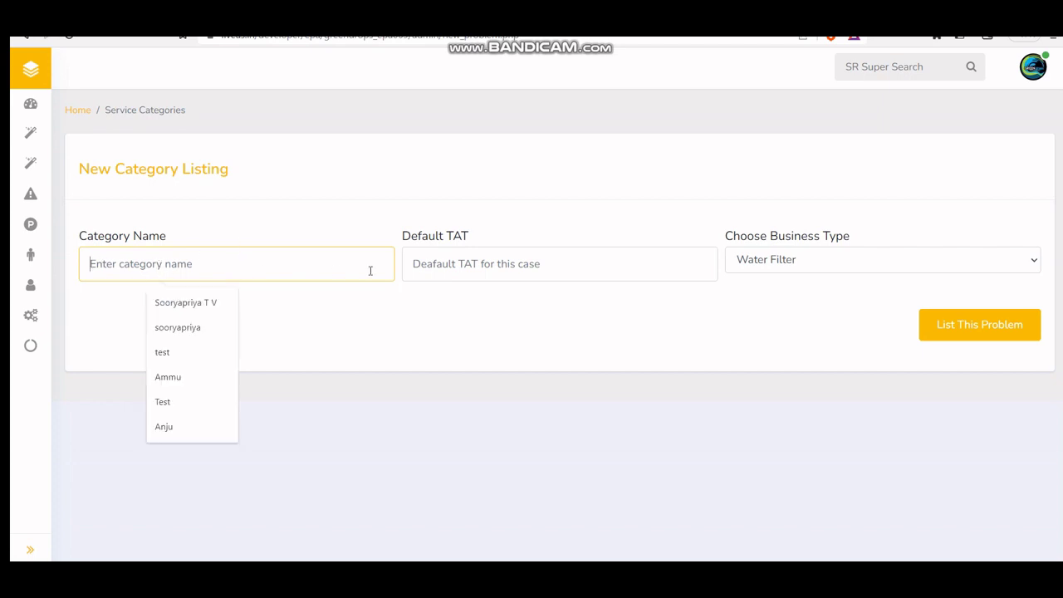
{"action": "left_click", "coordinate": [519, 264]}
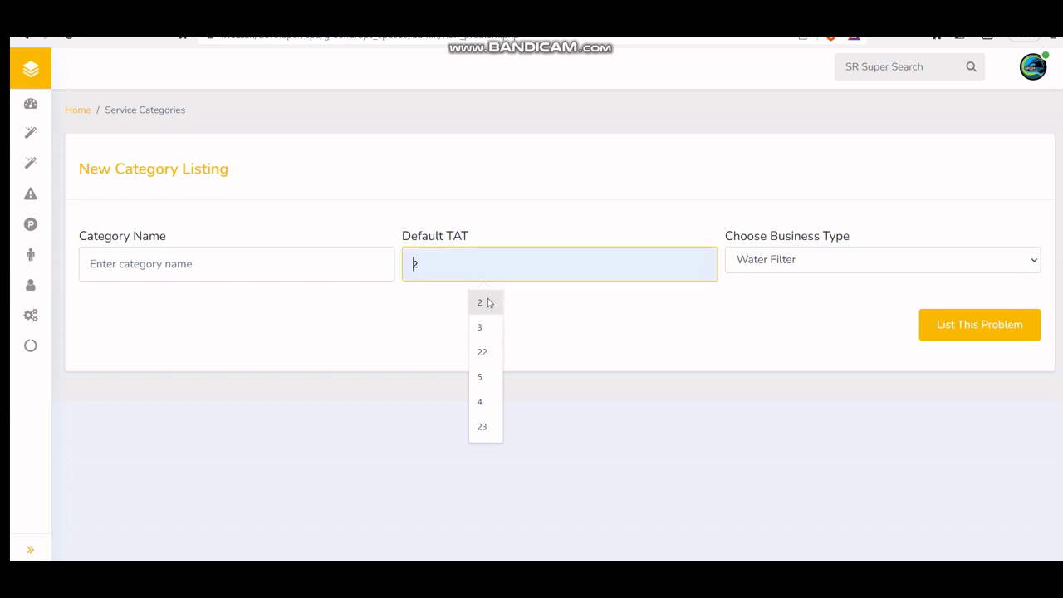
{"action": "left_click", "coordinate": [809, 262]}
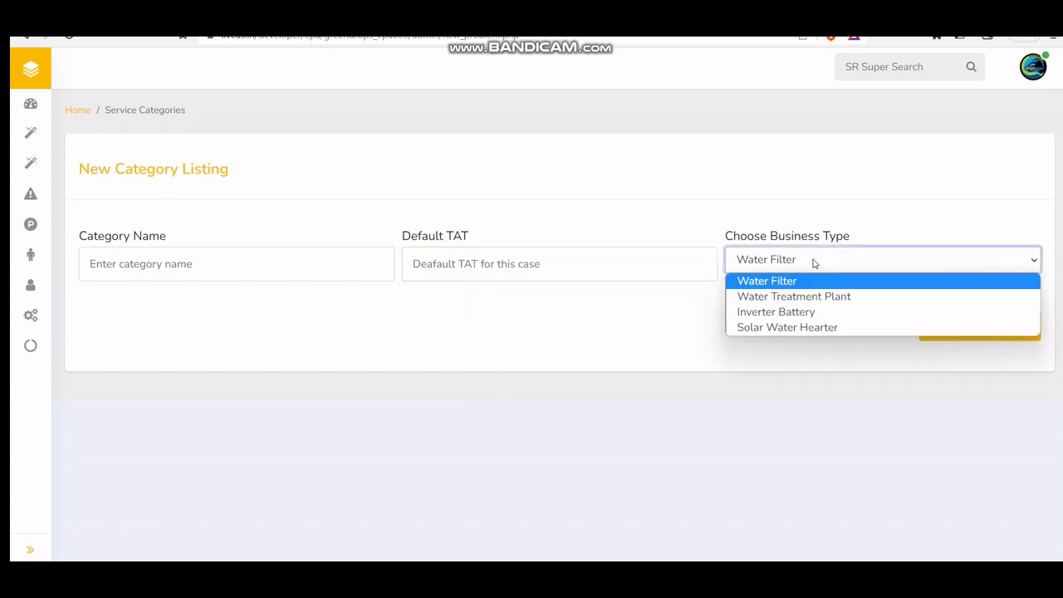
{"action": "left_click", "coordinate": [790, 332]}
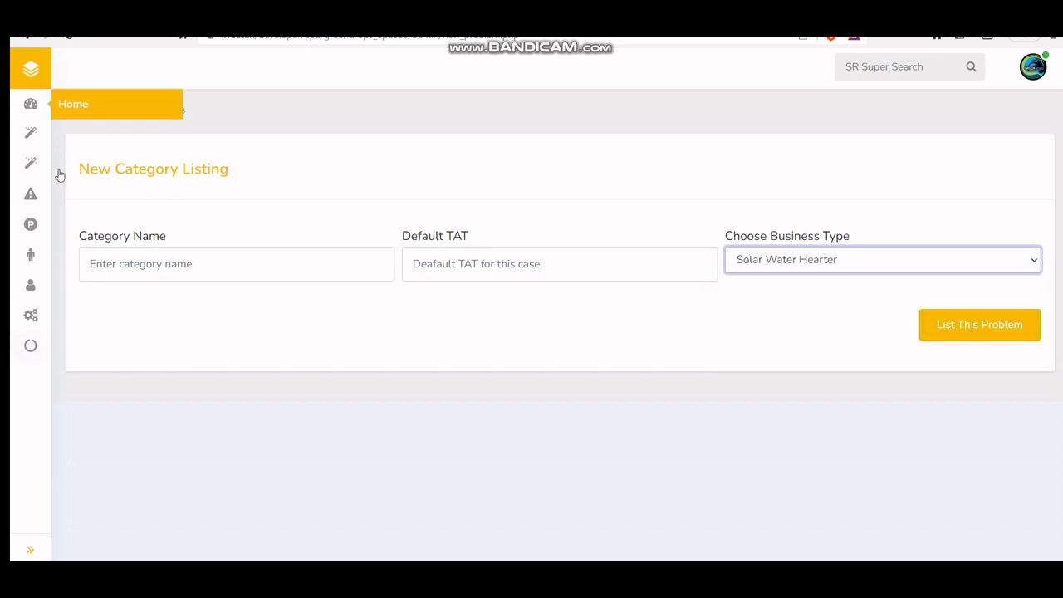
{"action": "mouse_move", "coordinate": [27, 202]}
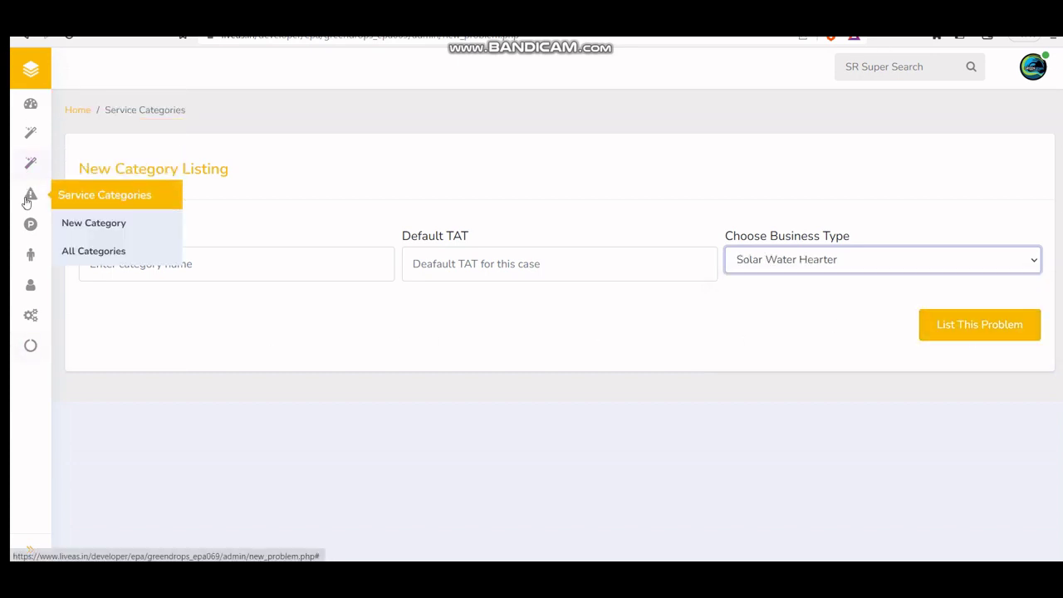
{"action": "left_click", "coordinate": [103, 251]}
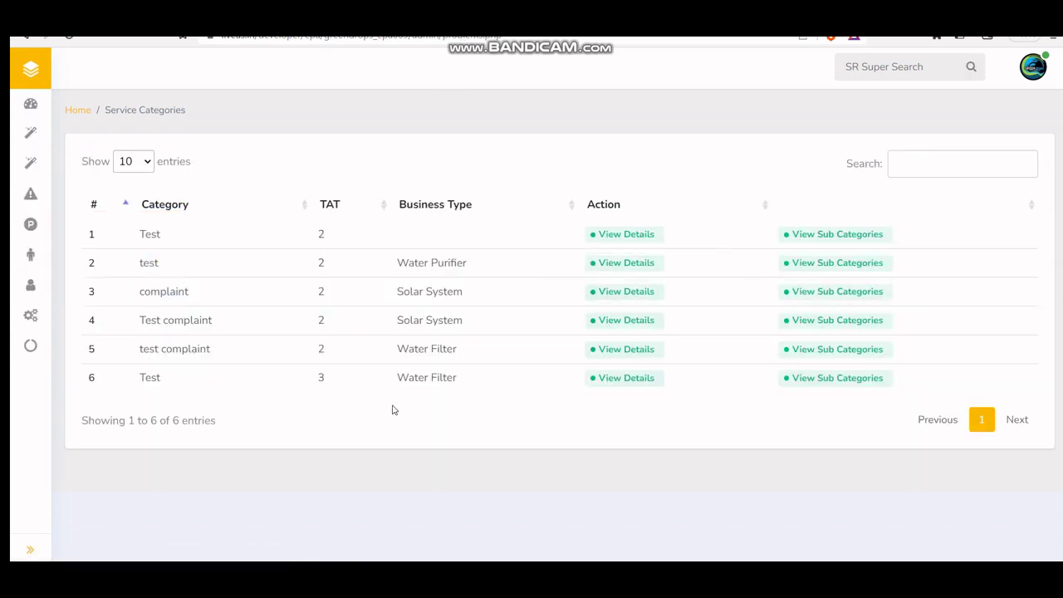
Step: Check the Test category's details (default TAT 3), then return to the categories list
{"action": "left_click", "coordinate": [635, 384]}
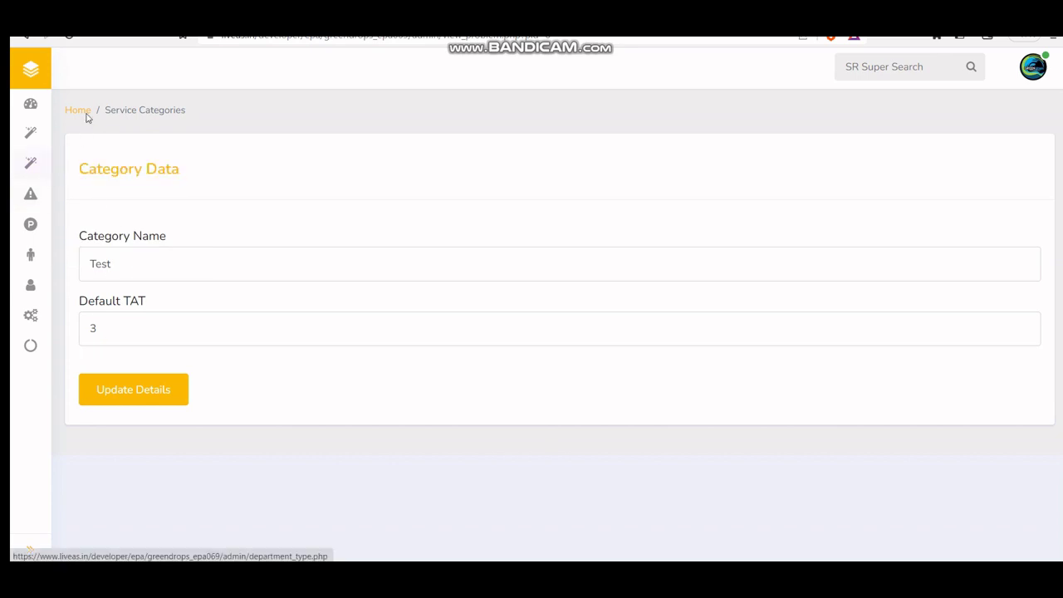
{"action": "left_click", "coordinate": [24, 38]}
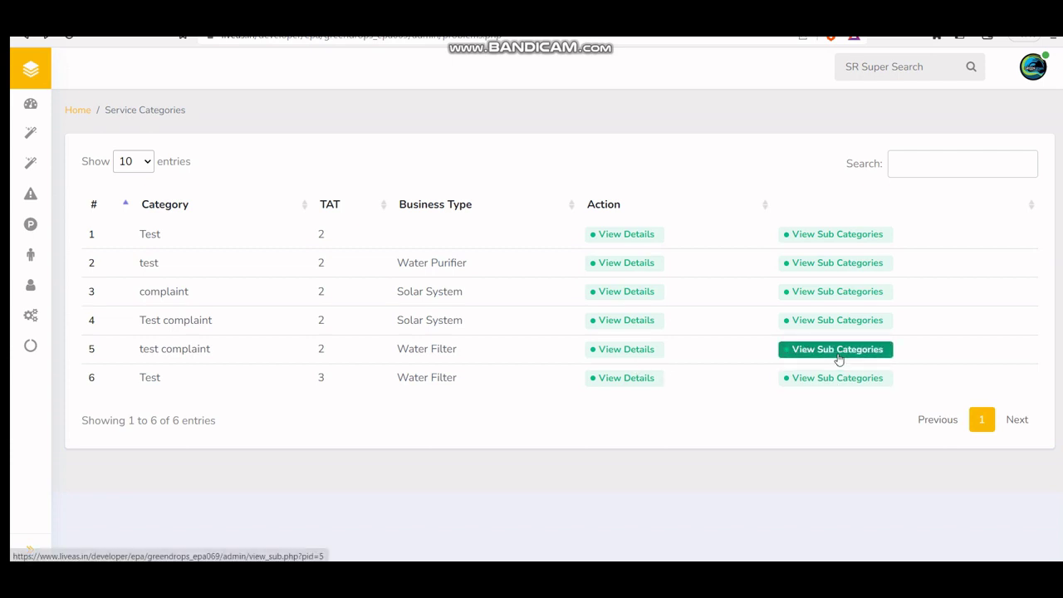
Step: Review test complaint's sub-categories, closing the new sub-category form and Leak's details unchanged
{"action": "left_click", "coordinate": [839, 357]}
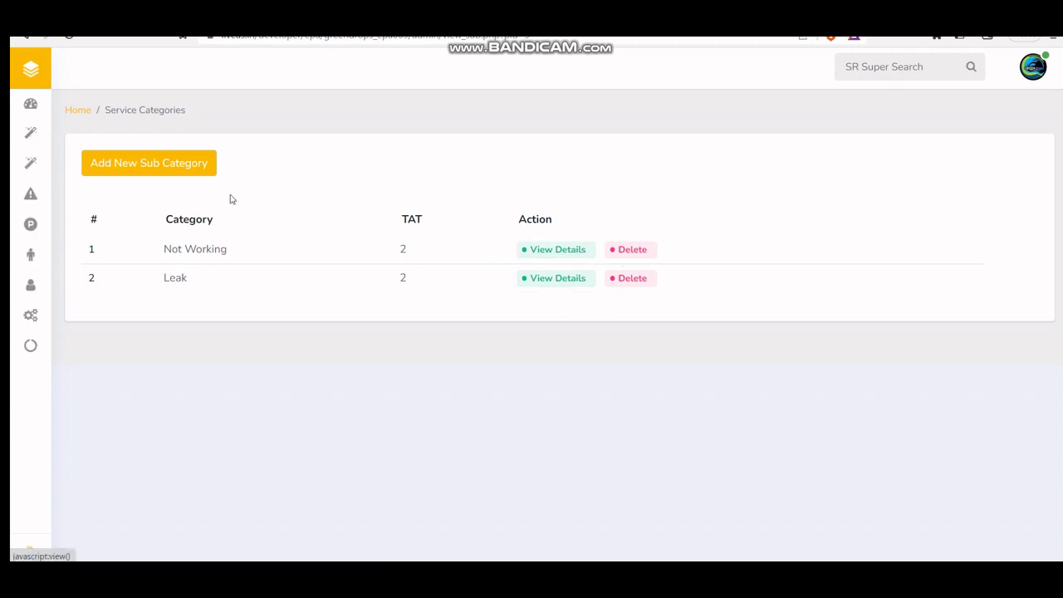
{"action": "left_click", "coordinate": [126, 164]}
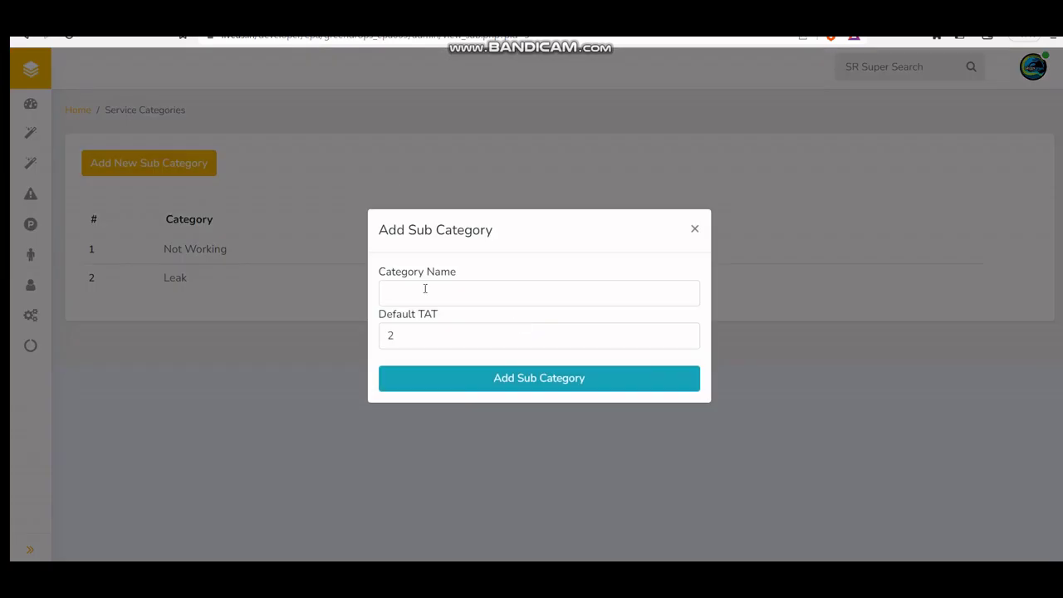
{"action": "left_click", "coordinate": [693, 232]}
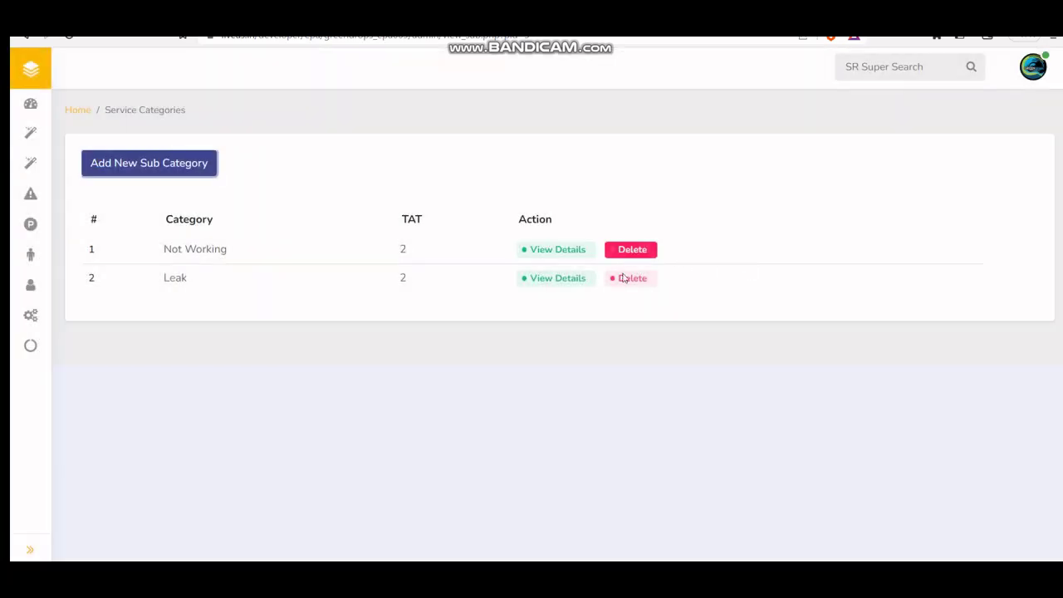
{"action": "left_click", "coordinate": [550, 283]}
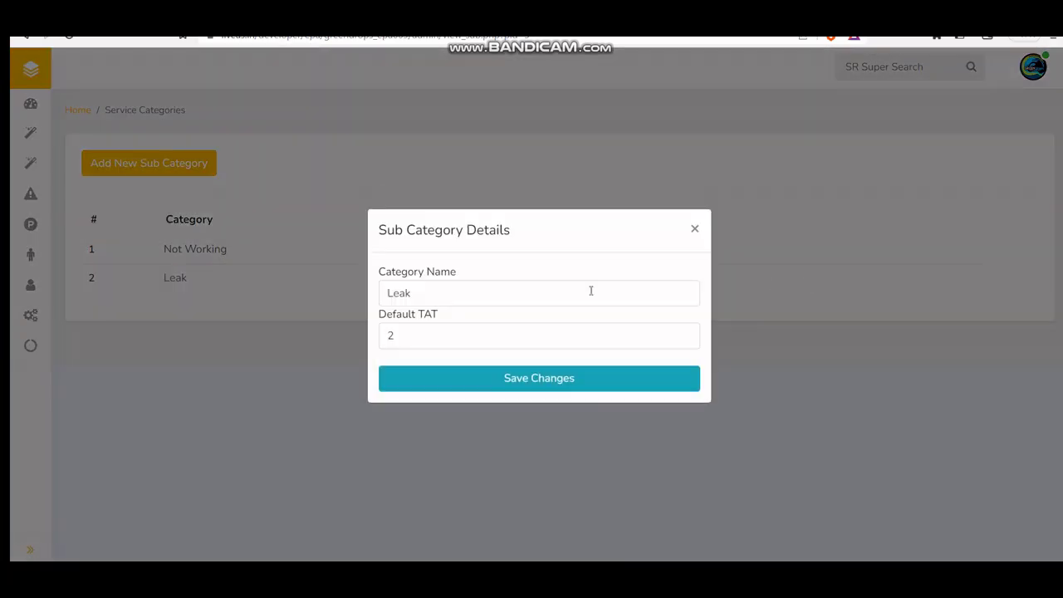
{"action": "left_click", "coordinate": [696, 229]}
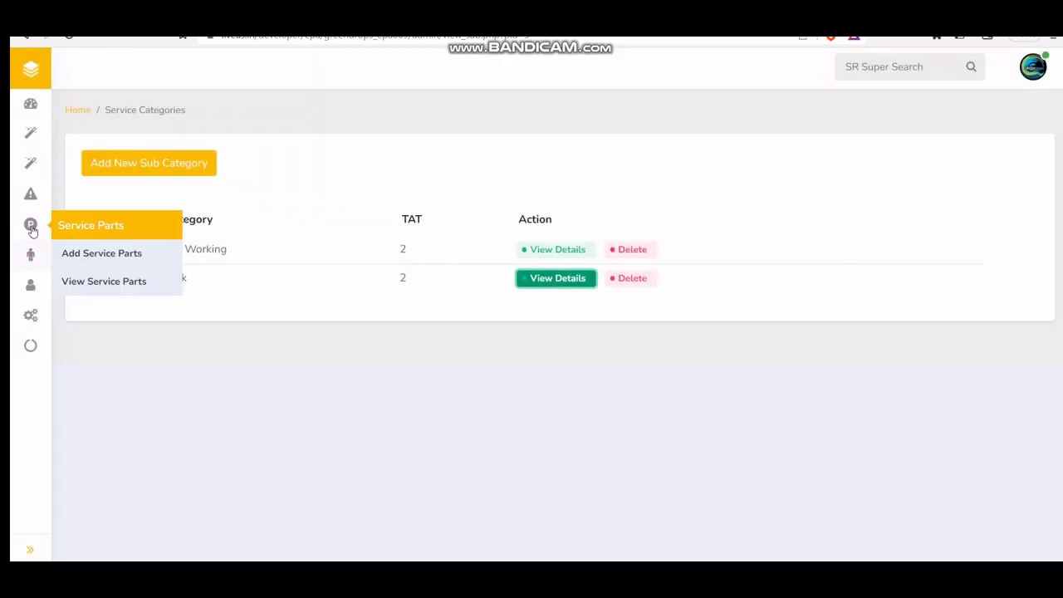
Step: Open the Add Service Parts page from the Service Parts menu
{"action": "mouse_move", "coordinate": [29, 203]}
{"action": "mouse_move", "coordinate": [30, 225]}
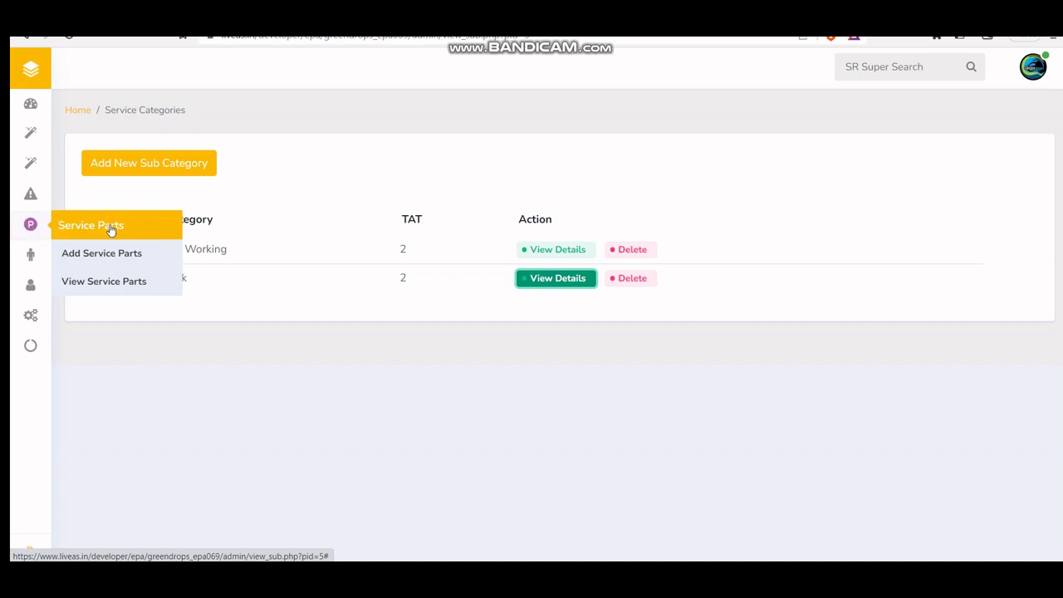
{"action": "left_click", "coordinate": [103, 254]}
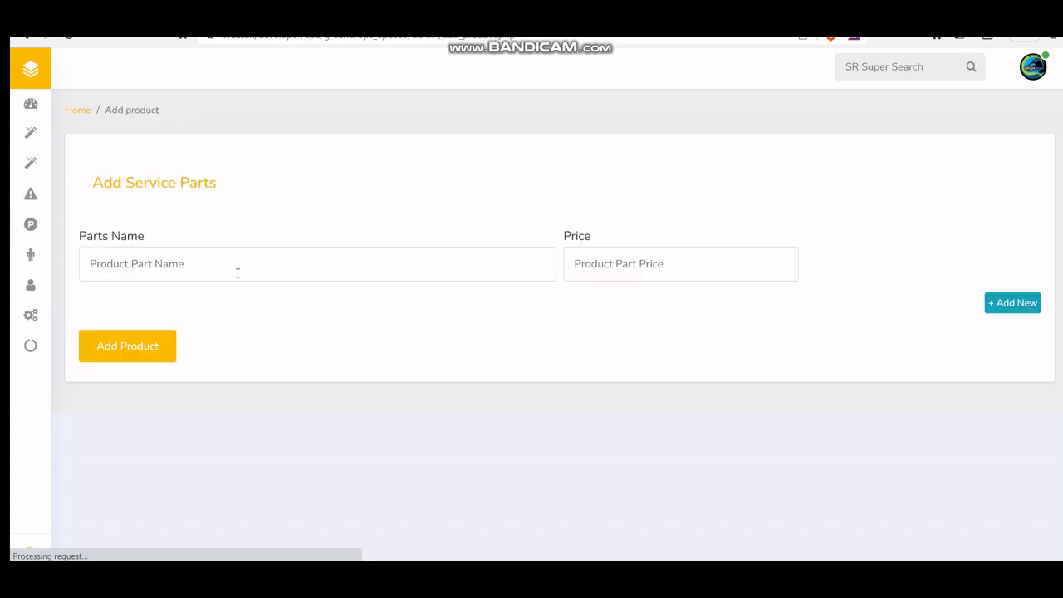
Step: Add the part 1354 IRON REMOVER SAND FILTER priced 400, then view the Service Parts list
{"action": "left_click", "coordinate": [237, 272]}
{"action": "left_click", "coordinate": [235, 337]}
{"action": "left_click", "coordinate": [642, 263]}
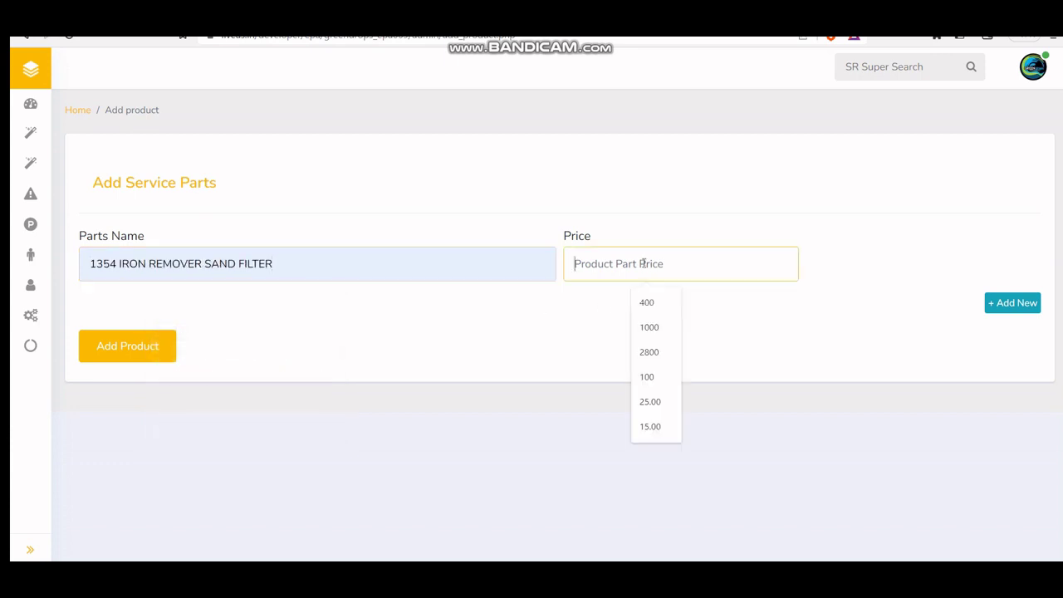
{"action": "left_click", "coordinate": [651, 304]}
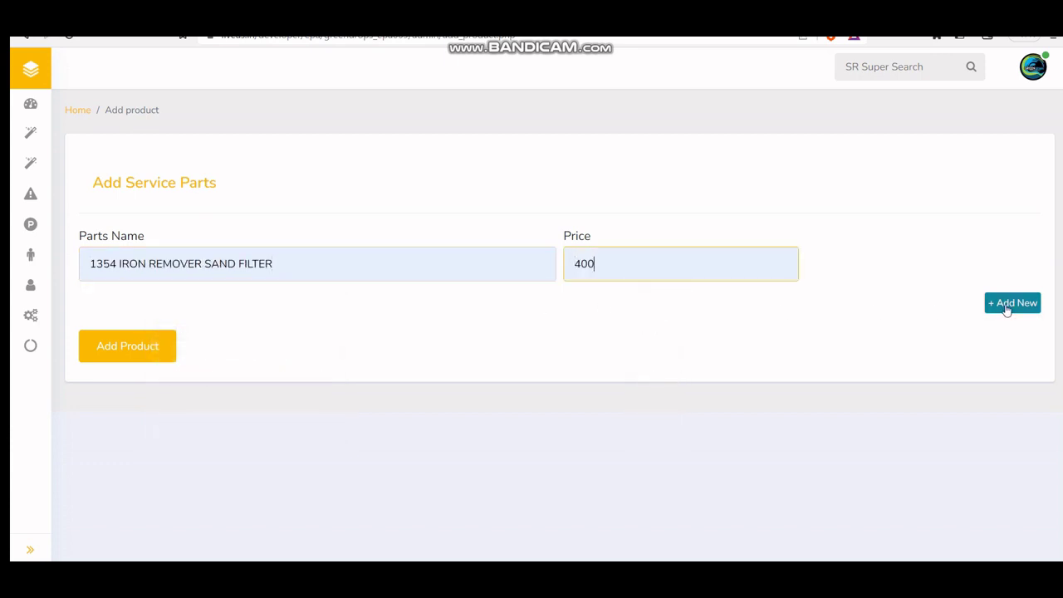
{"action": "left_click", "coordinate": [1006, 304]}
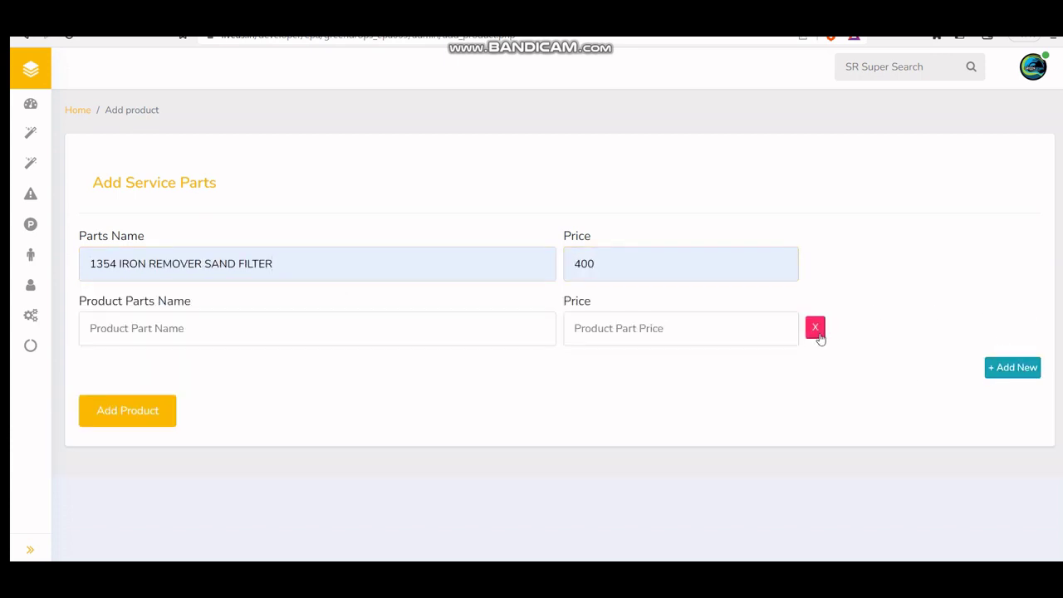
{"action": "left_click", "coordinate": [817, 331]}
{"action": "left_click", "coordinate": [120, 357]}
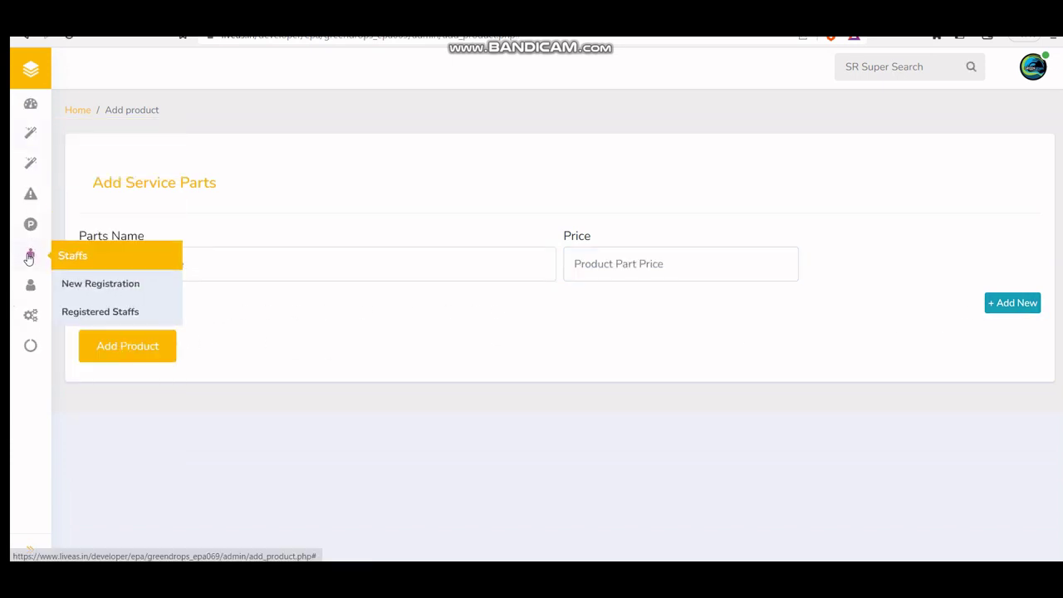
{"action": "left_click", "coordinate": [104, 287]}
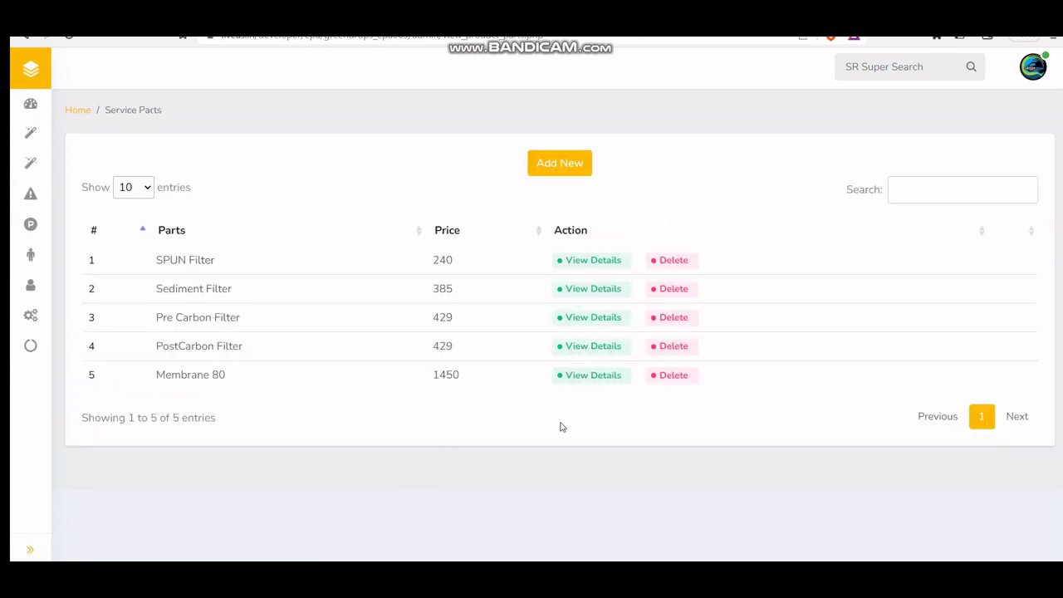
Step: Inspect the Membrane 80 part's details and price, closing without changes
{"action": "left_click", "coordinate": [596, 375]}
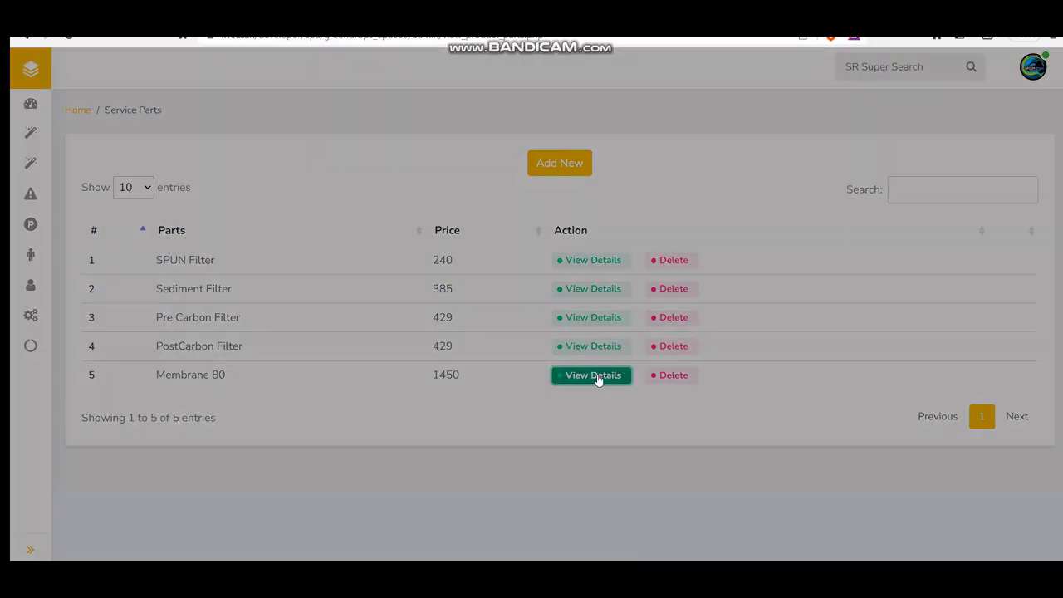
{"action": "left_click_drag", "start_coordinate": [439, 344], "coordinate": [335, 346]}
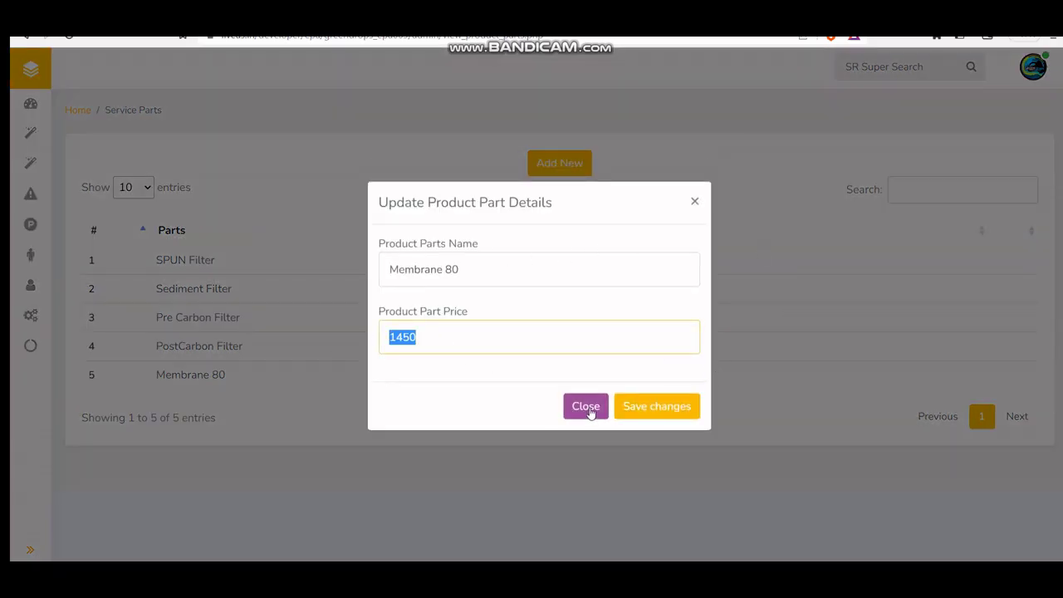
{"action": "left_click", "coordinate": [590, 410]}
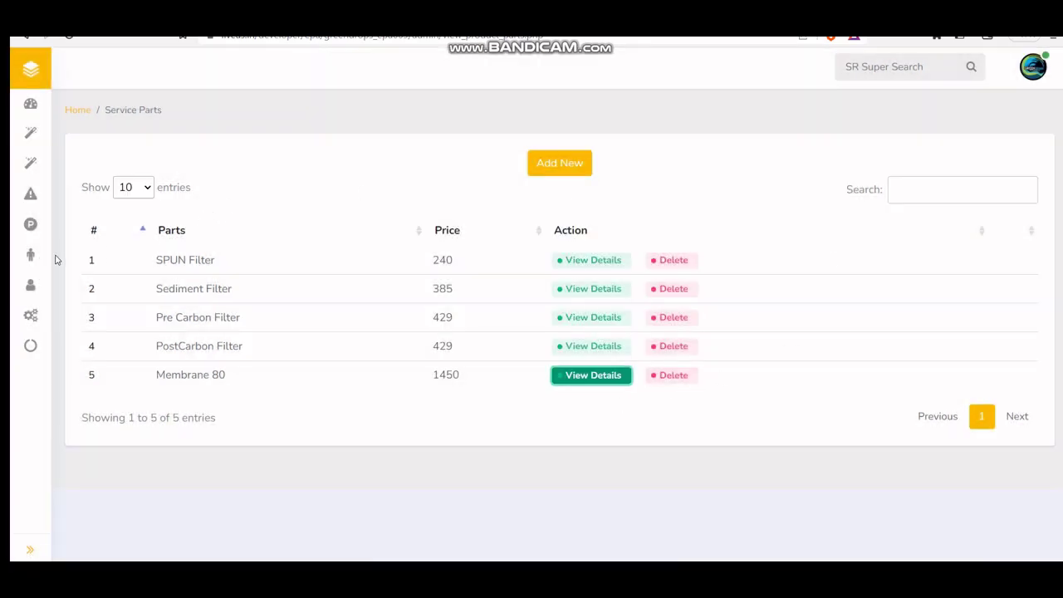
Step: Open the new staff registration form and autofill name, mobile, address and email
{"action": "mouse_move", "coordinate": [31, 295]}
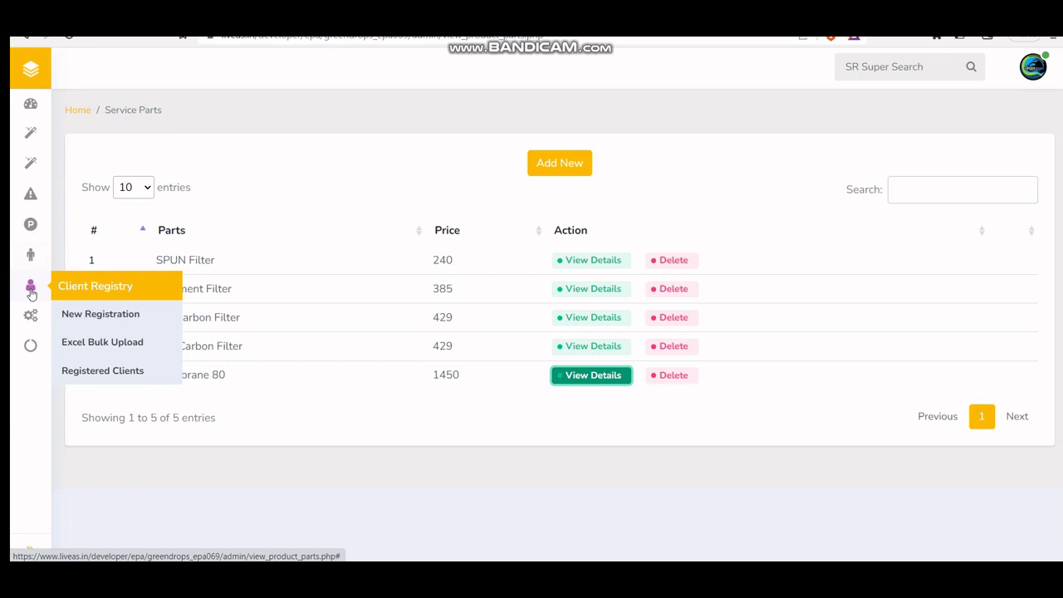
{"action": "mouse_move", "coordinate": [31, 255]}
{"action": "left_click", "coordinate": [117, 288]}
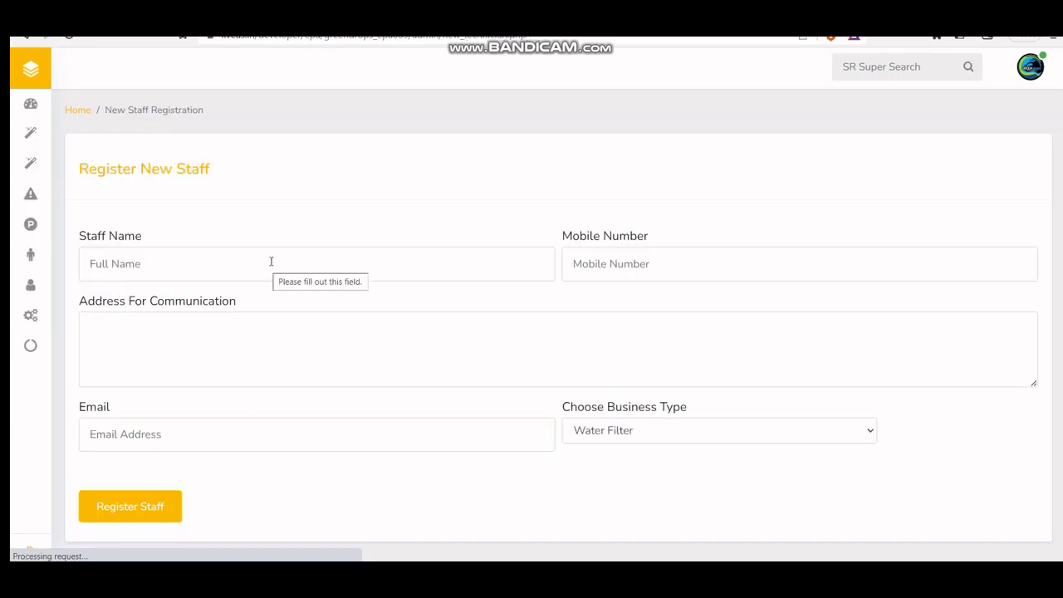
{"action": "left_click", "coordinate": [384, 364]}
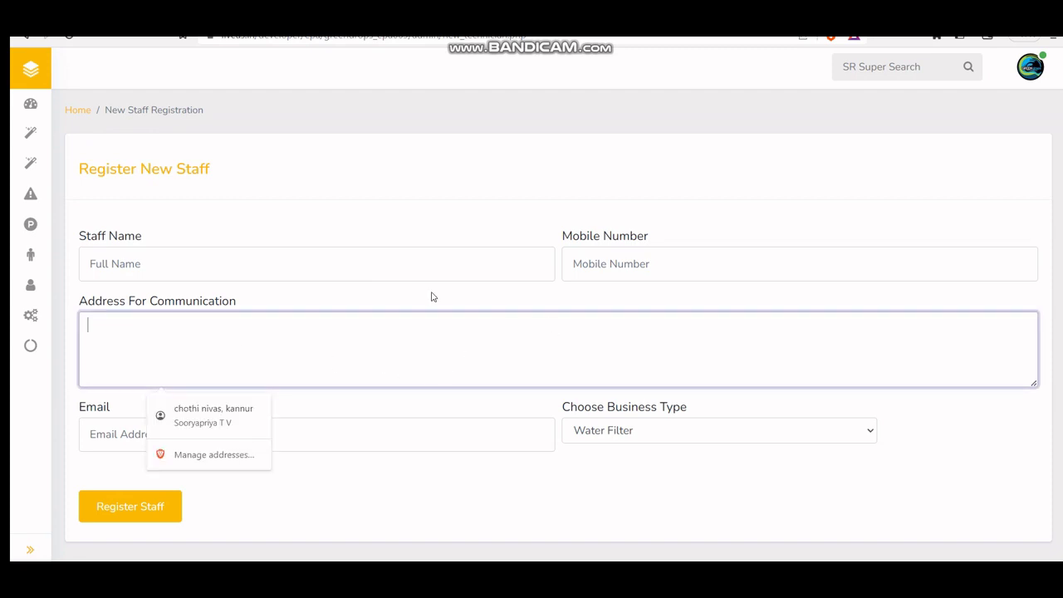
{"action": "left_click", "coordinate": [123, 433]}
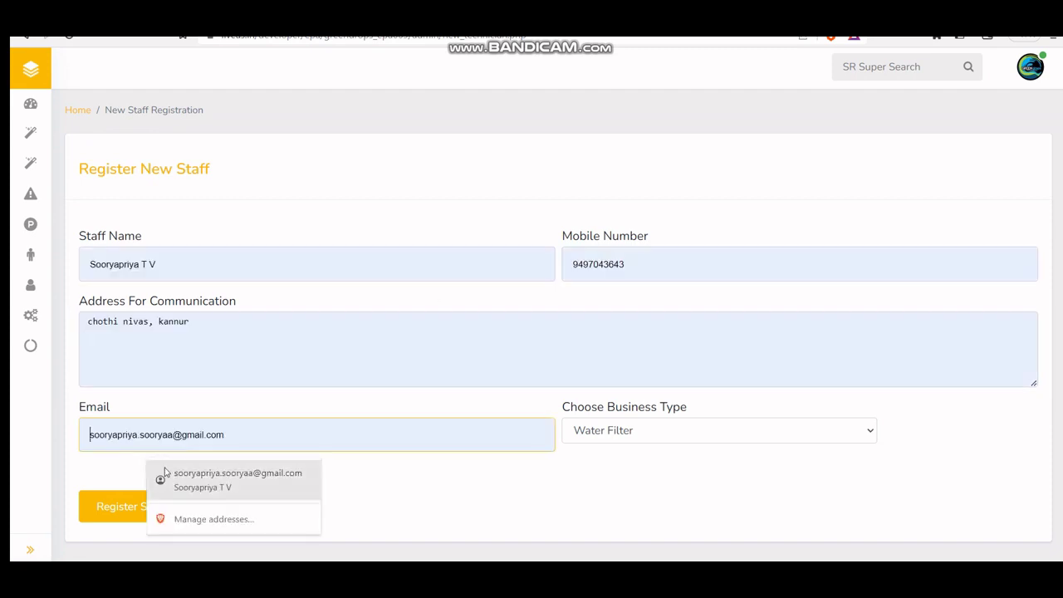
{"action": "left_click", "coordinate": [290, 487]}
Step: Set business type to Water Treatment Plant, register the staff member, then view Registered Staffs
{"action": "left_click", "coordinate": [680, 441]}
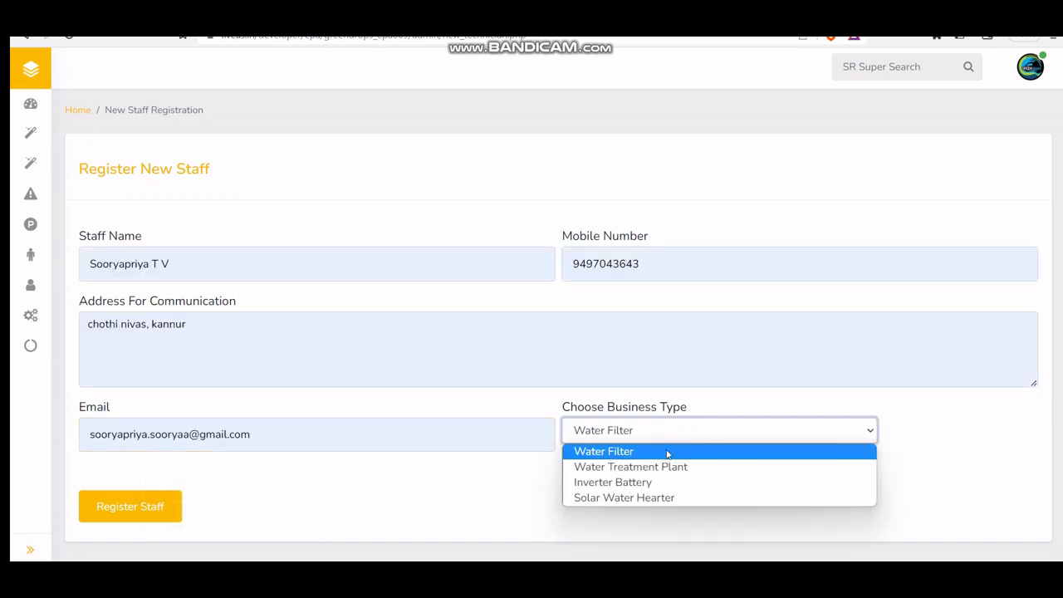
{"action": "left_click", "coordinate": [647, 467]}
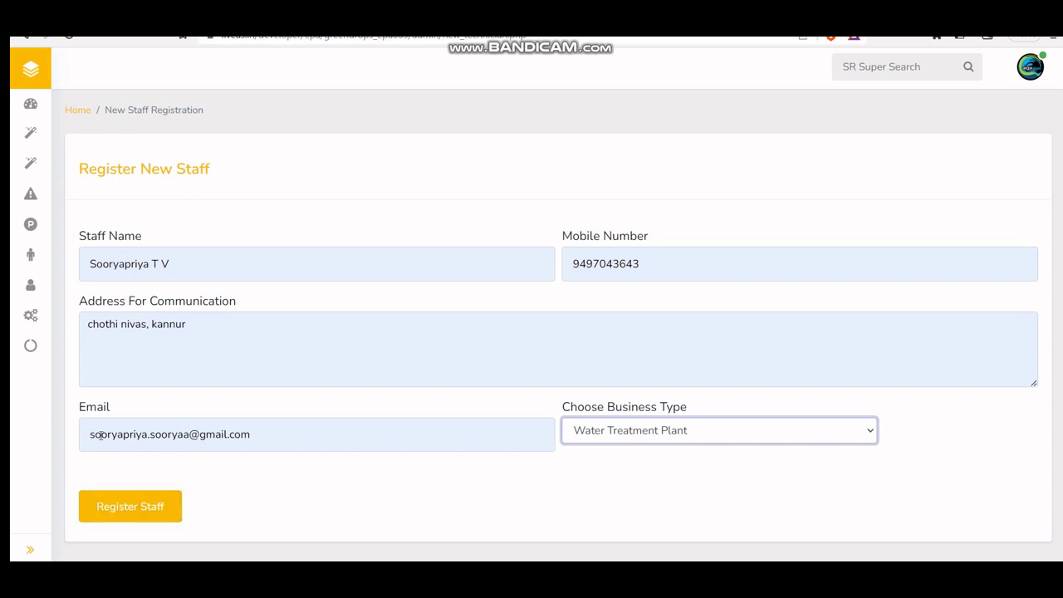
{"action": "left_click_drag", "start_coordinate": [100, 436], "coordinate": [350, 438]}
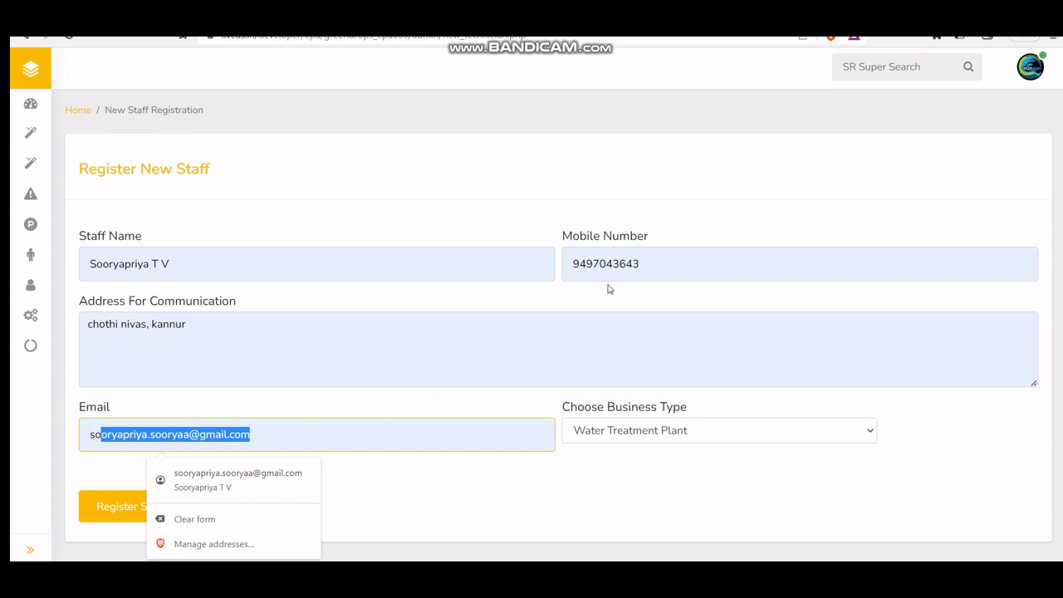
{"action": "left_click_drag", "start_coordinate": [641, 265], "coordinate": [390, 266]}
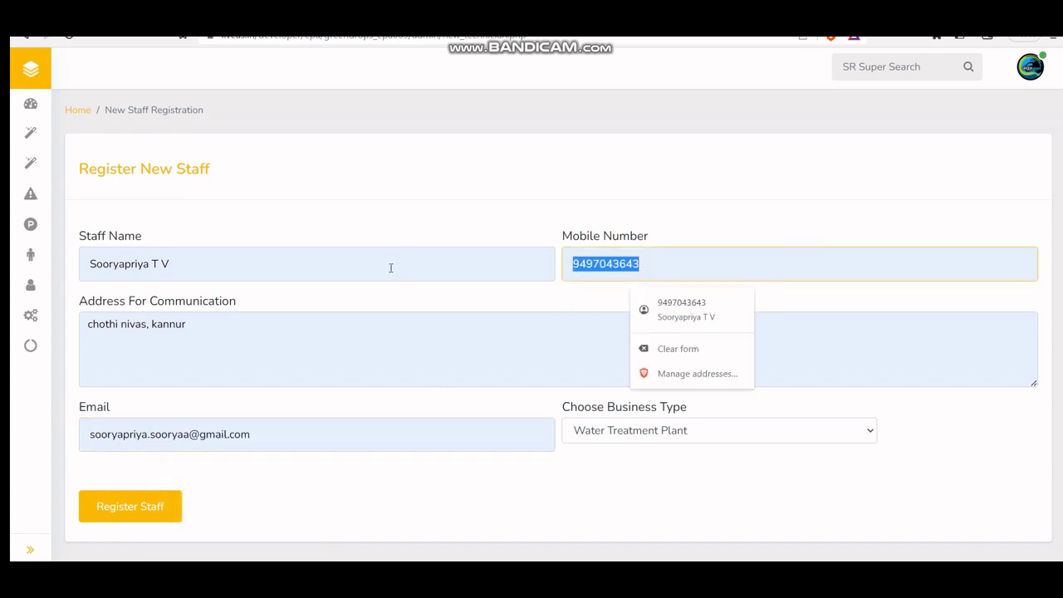
{"action": "mouse_move", "coordinate": [41, 272]}
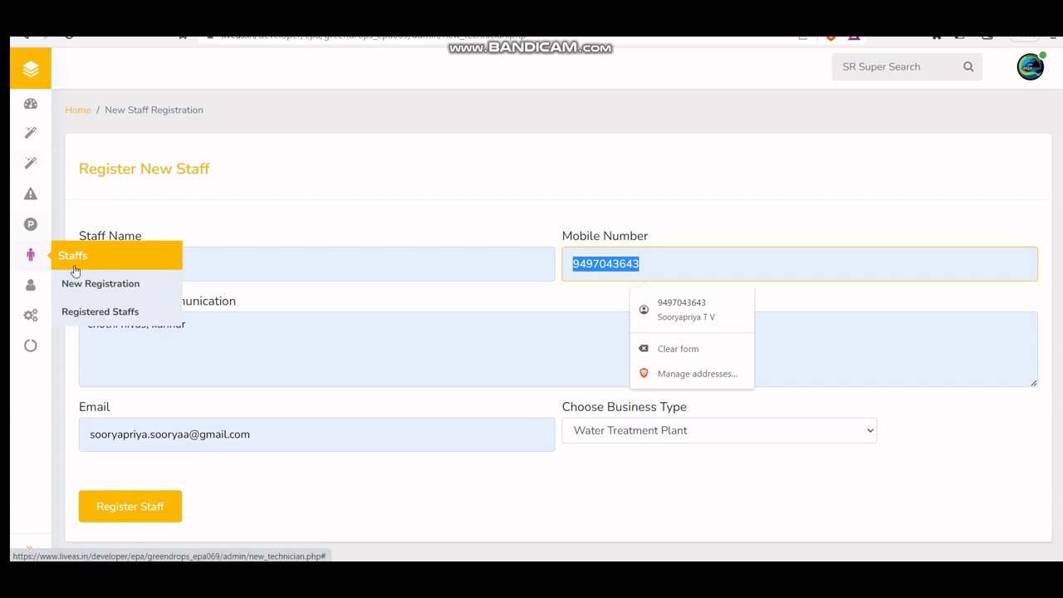
{"action": "left_click", "coordinate": [131, 512]}
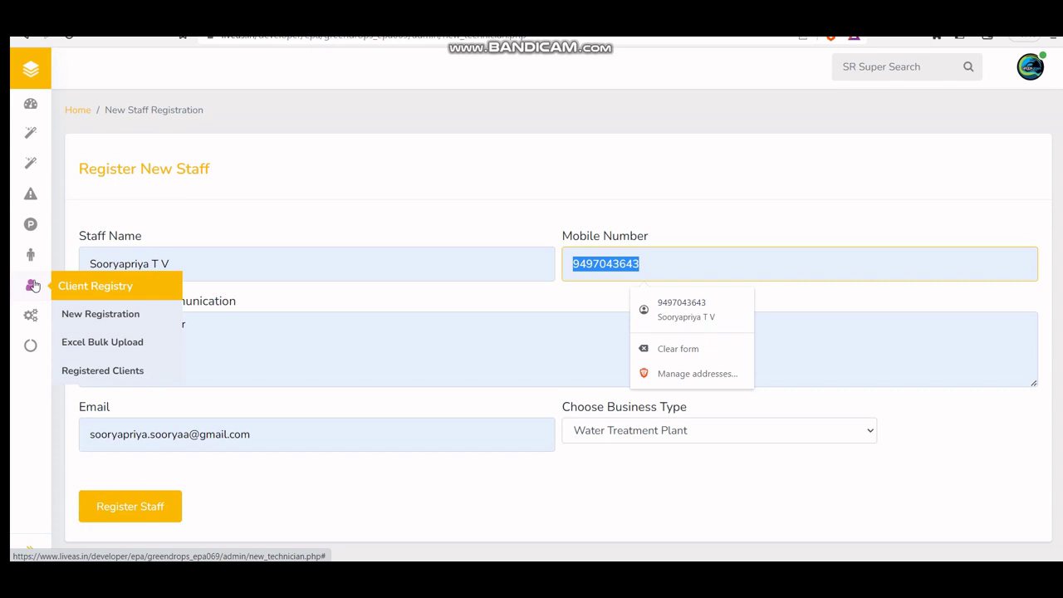
{"action": "mouse_move", "coordinate": [27, 256]}
{"action": "left_click", "coordinate": [119, 313]}
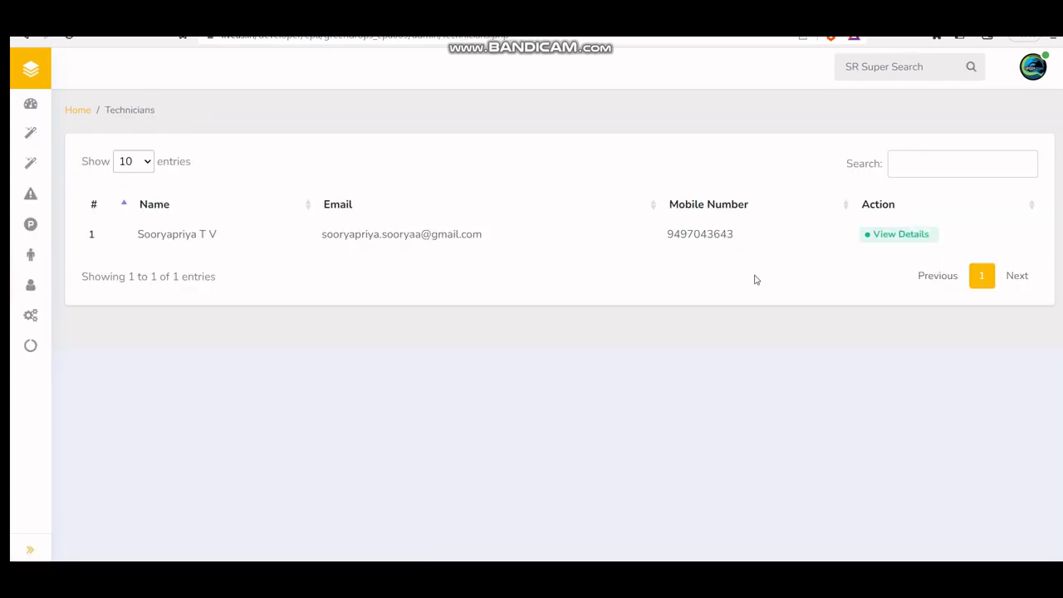
Step: Open the new staff member's profile and change Staff Status to Access Restricted
{"action": "left_click", "coordinate": [883, 238]}
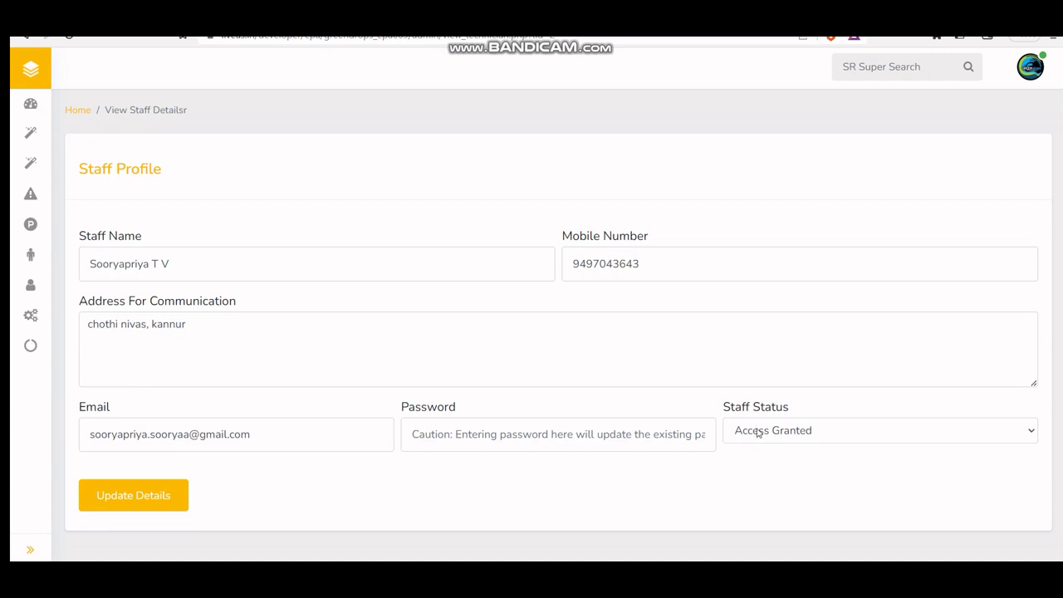
{"action": "scroll", "coordinate": [758, 432], "scroll_direction": "down", "scroll_amount": 1}
{"action": "left_click", "coordinate": [803, 427]}
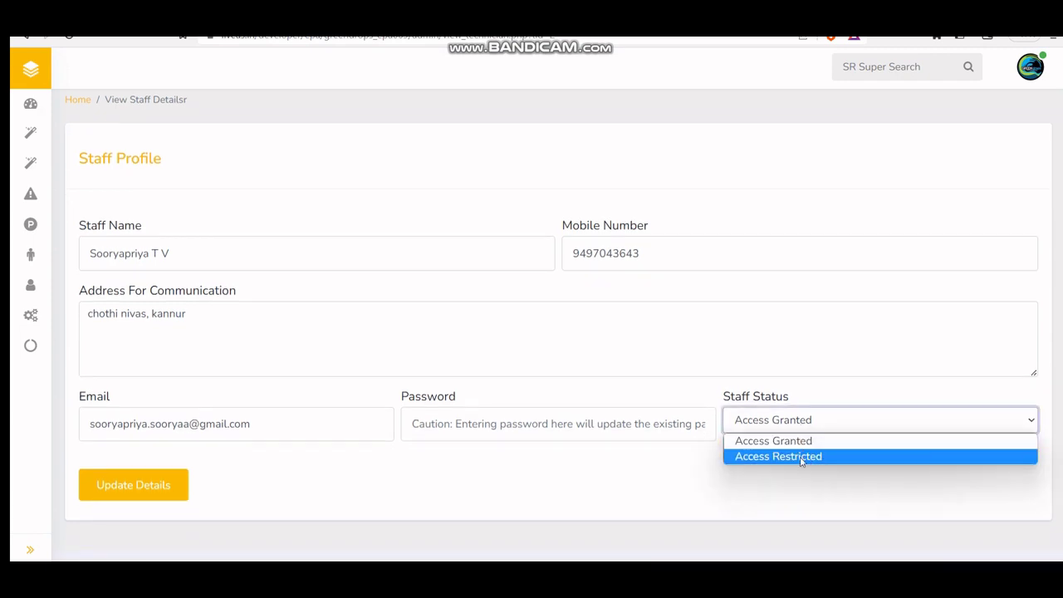
{"action": "left_click", "coordinate": [801, 459]}
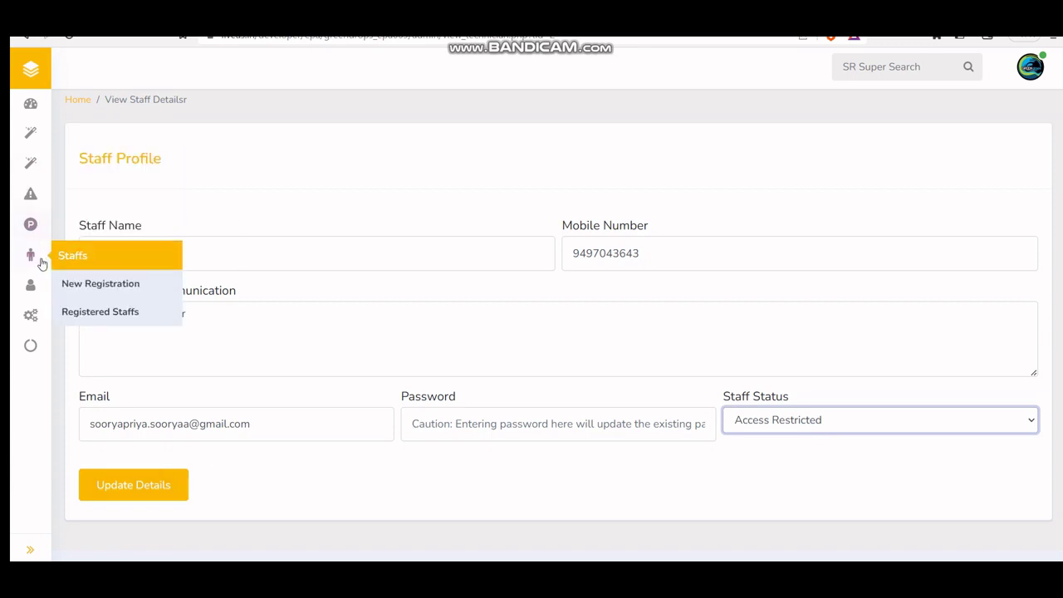
Step: Open the new client form and keep Water Purifier as the first item's business type
{"action": "mouse_move", "coordinate": [32, 286]}
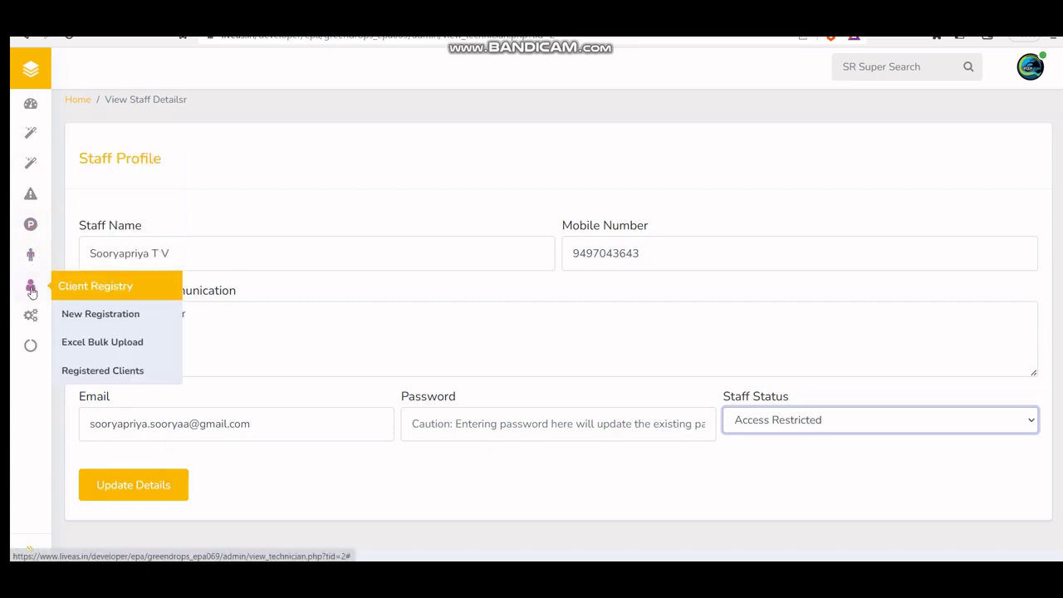
{"action": "left_click", "coordinate": [122, 317]}
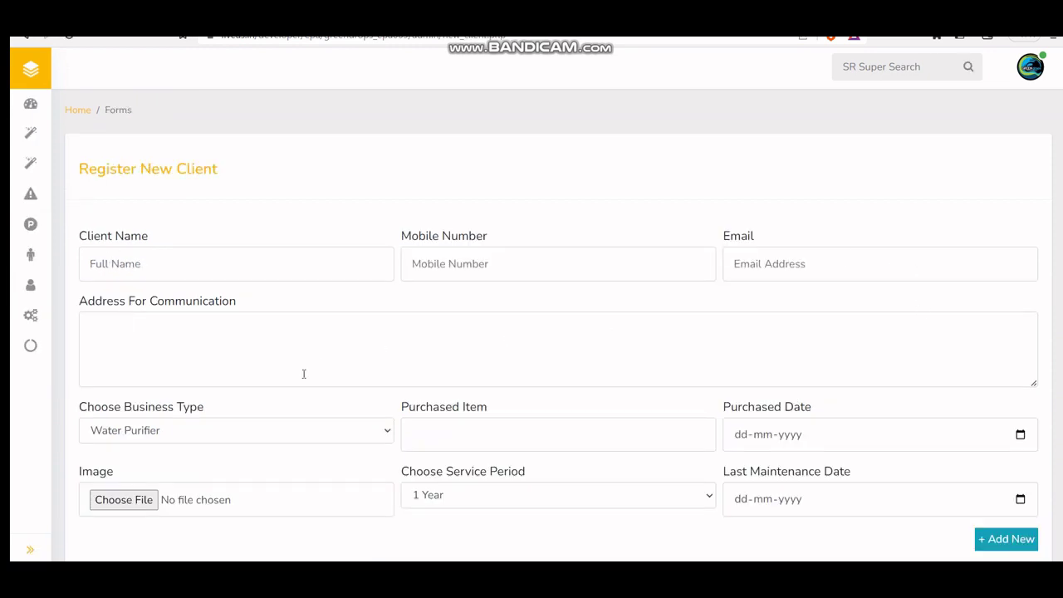
{"action": "scroll", "coordinate": [583, 379], "scroll_direction": "down", "scroll_amount": 2}
{"action": "left_click", "coordinate": [173, 332]}
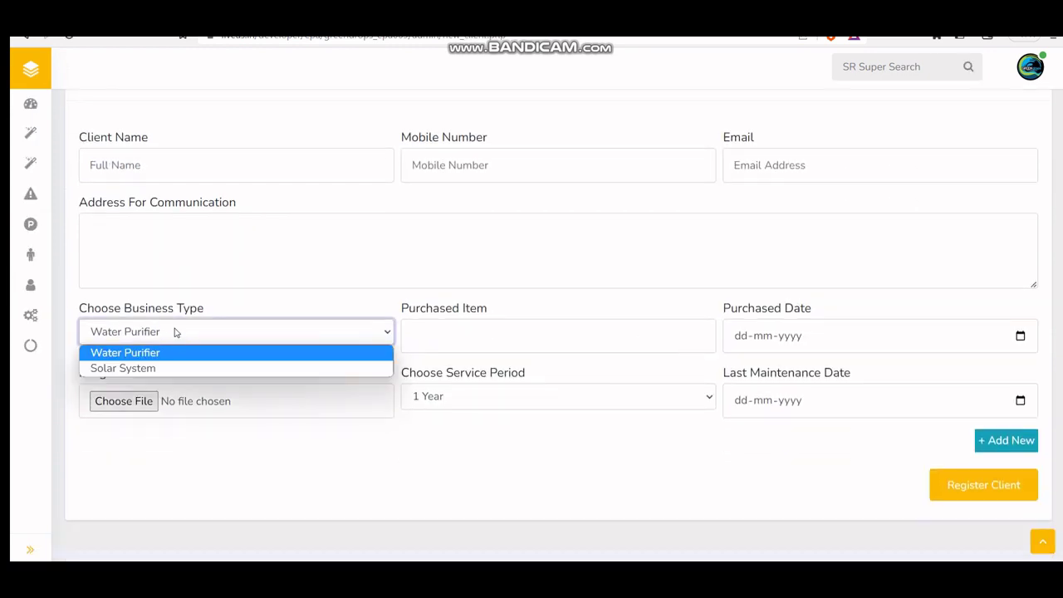
{"action": "left_click", "coordinate": [175, 332]}
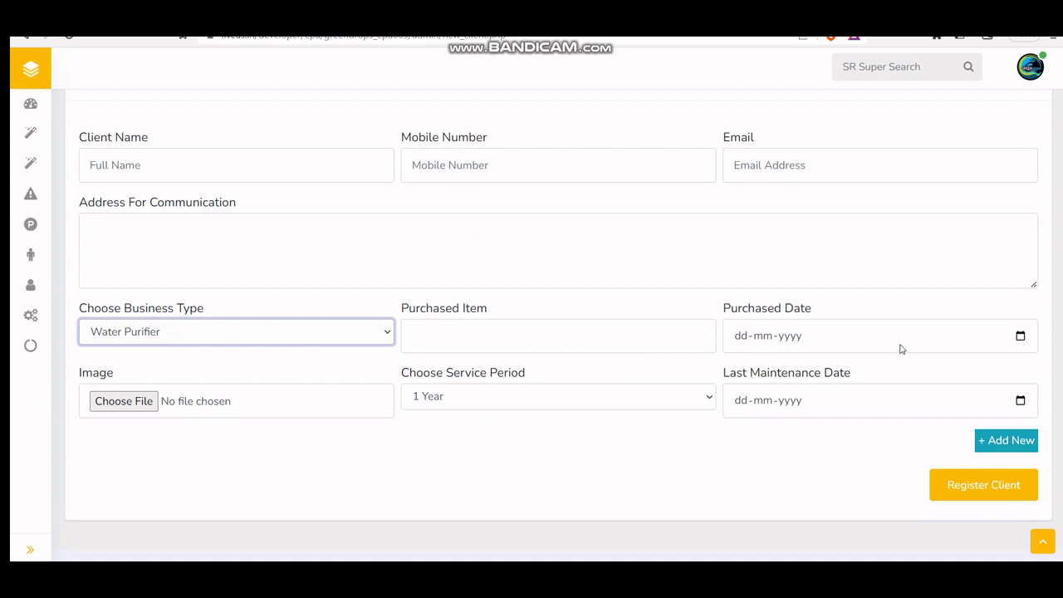
{"action": "left_click", "coordinate": [536, 399]}
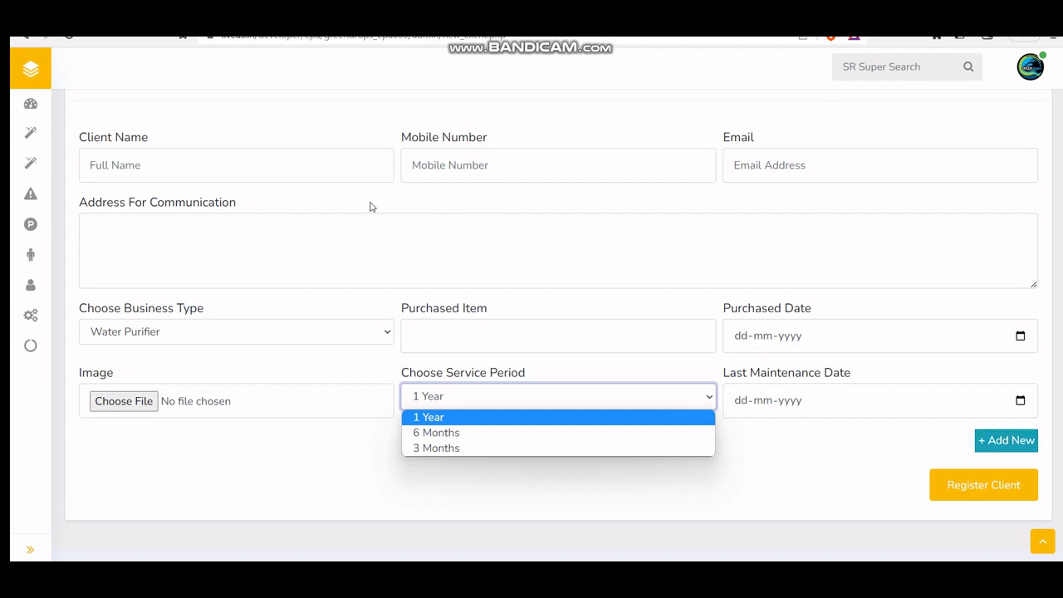
Step: Add a second purchased item row, fill in the client details, and register the client
{"action": "left_click", "coordinate": [1004, 442]}
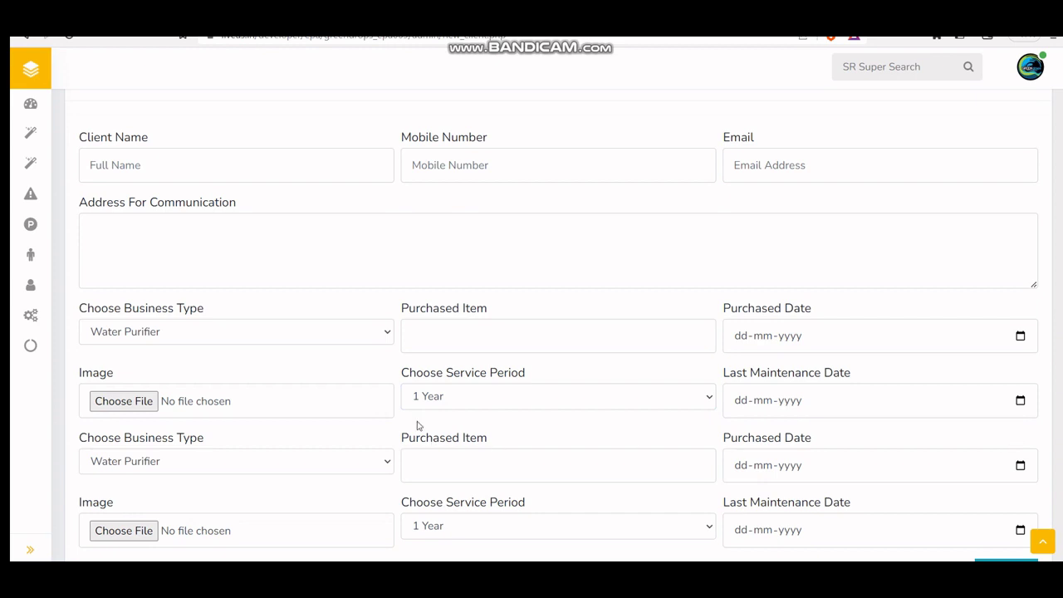
{"action": "scroll", "coordinate": [418, 425], "scroll_direction": "down", "scroll_amount": 2}
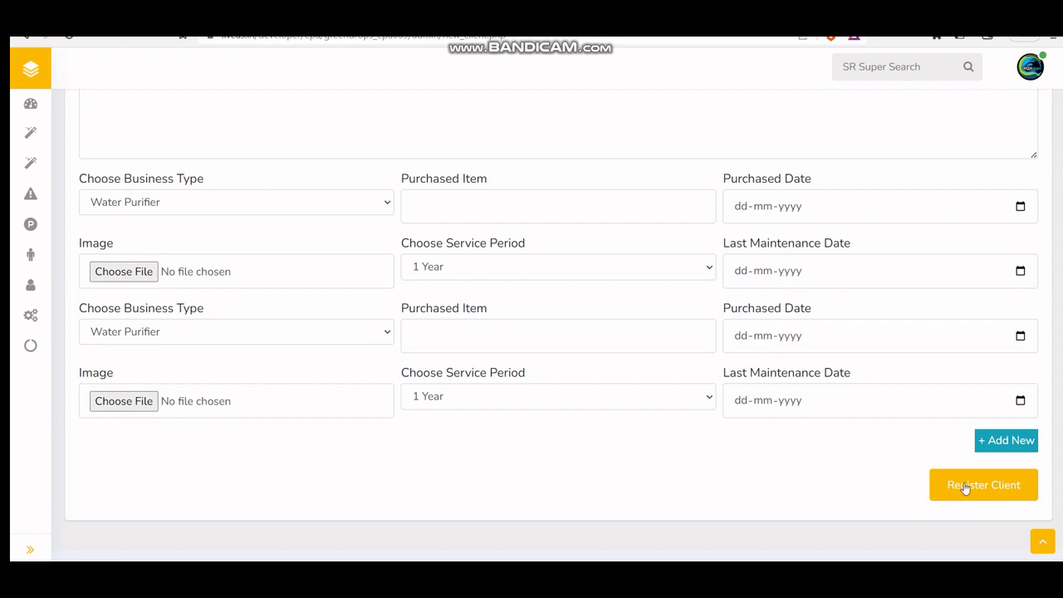
{"action": "scroll", "coordinate": [600, 398], "scroll_direction": "up", "scroll_amount": 3}
{"action": "left_click", "coordinate": [221, 250]}
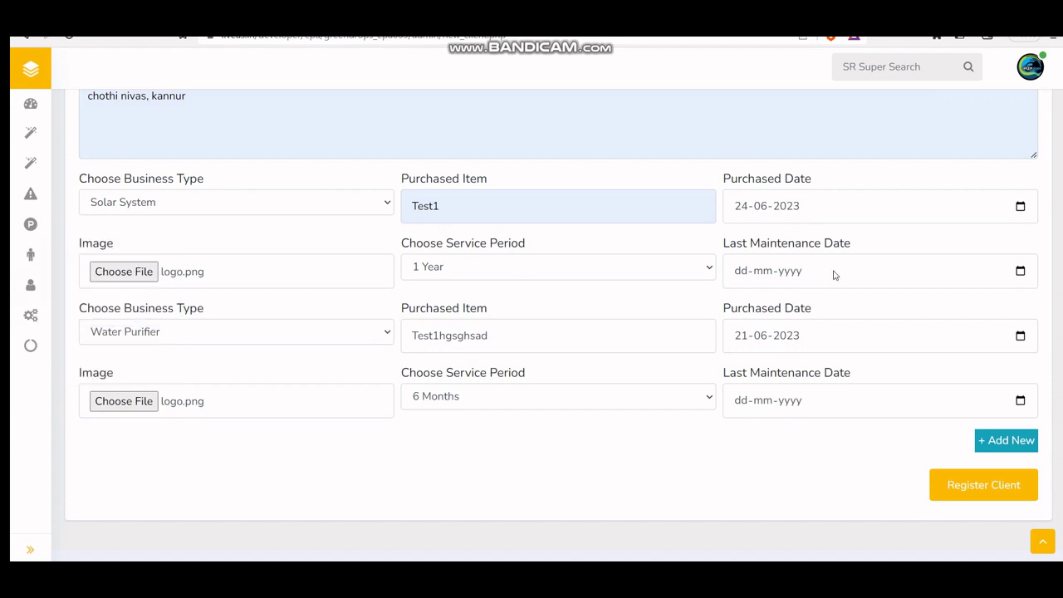
{"action": "left_click", "coordinate": [978, 494]}
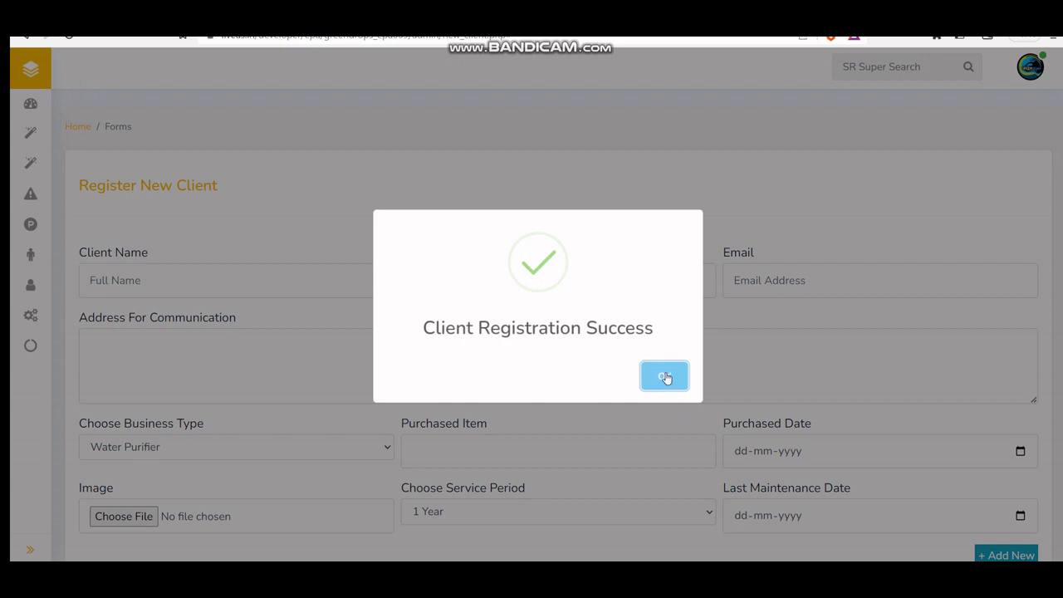
{"action": "left_click", "coordinate": [664, 377]}
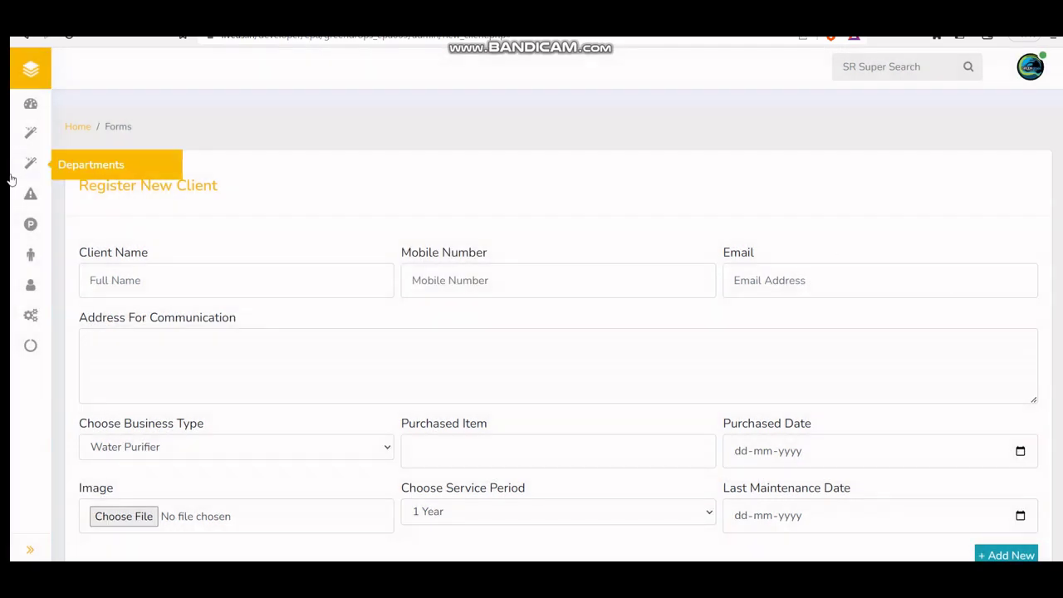
{"action": "mouse_move", "coordinate": [30, 287]}
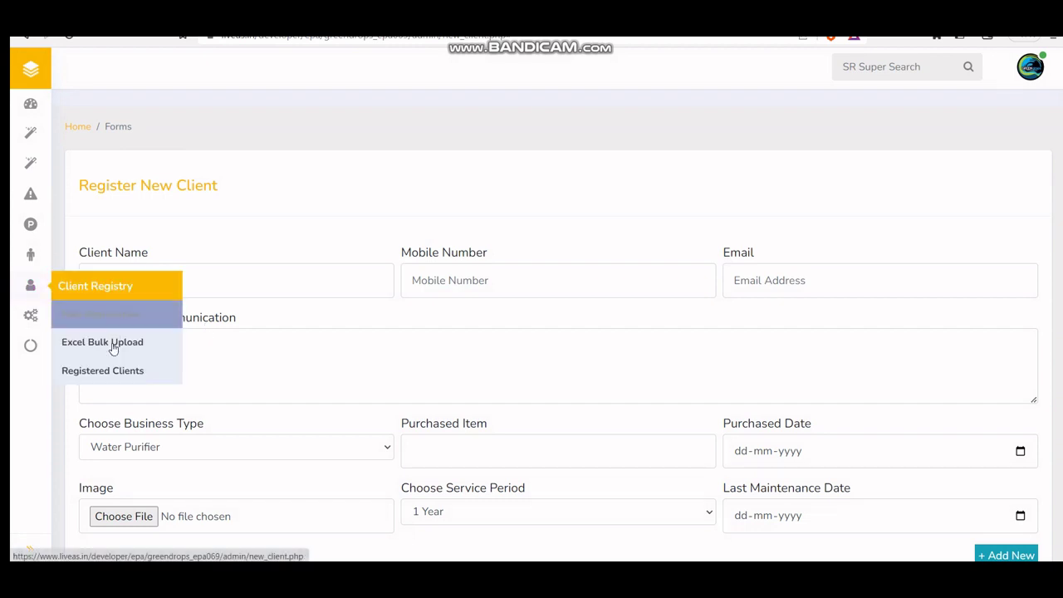
Step: Open the client's details from Registered Clients and scroll to Add Newly Purchased Item
{"action": "left_click", "coordinate": [121, 371]}
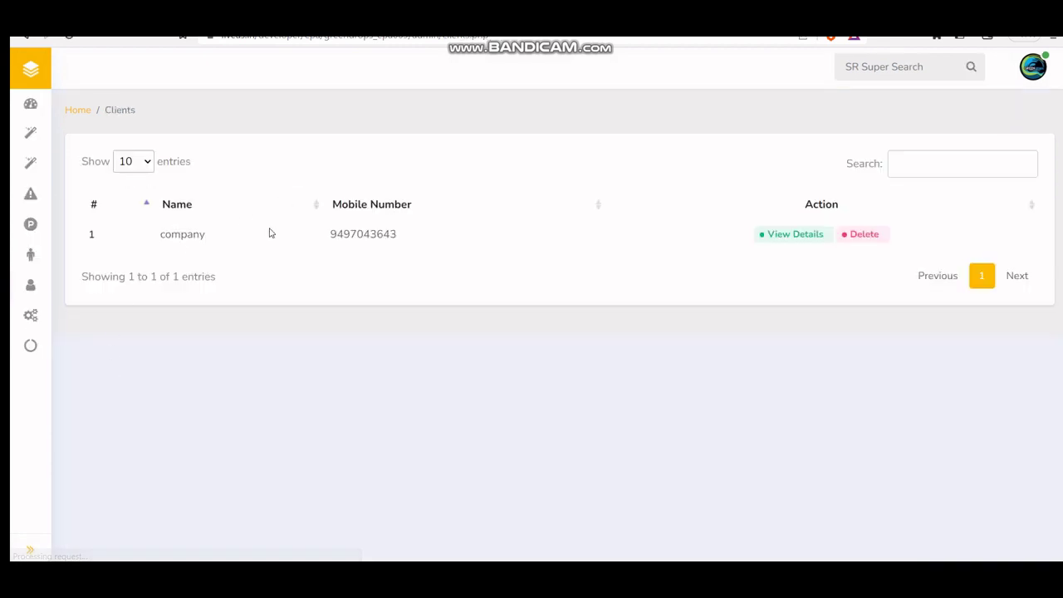
{"action": "left_click", "coordinate": [779, 237]}
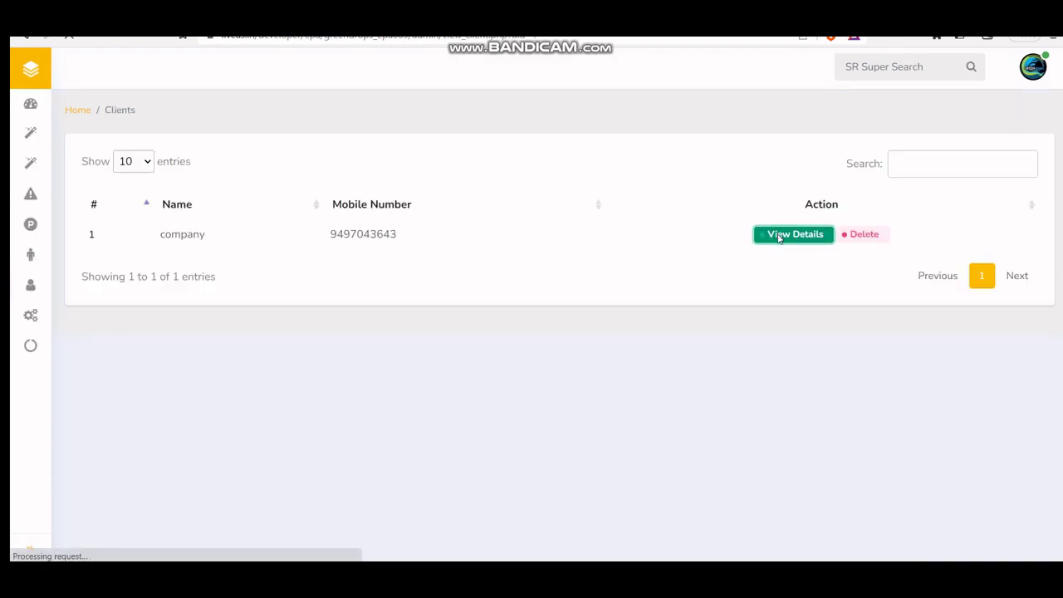
{"action": "scroll", "coordinate": [391, 337], "scroll_direction": "down", "scroll_amount": 5}
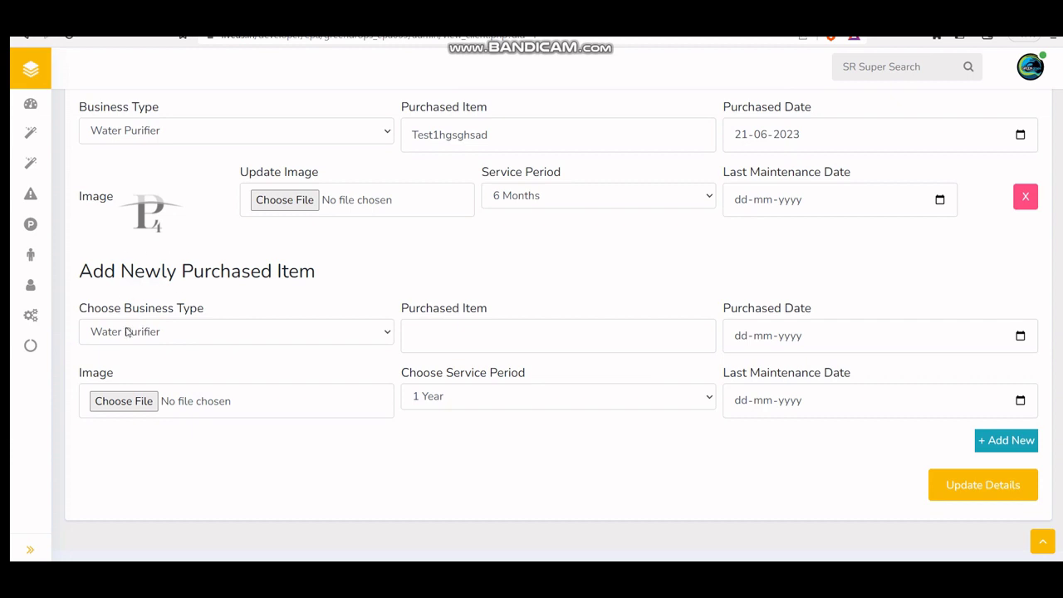
{"action": "left_click", "coordinate": [186, 334]}
{"action": "left_click", "coordinate": [735, 504]}
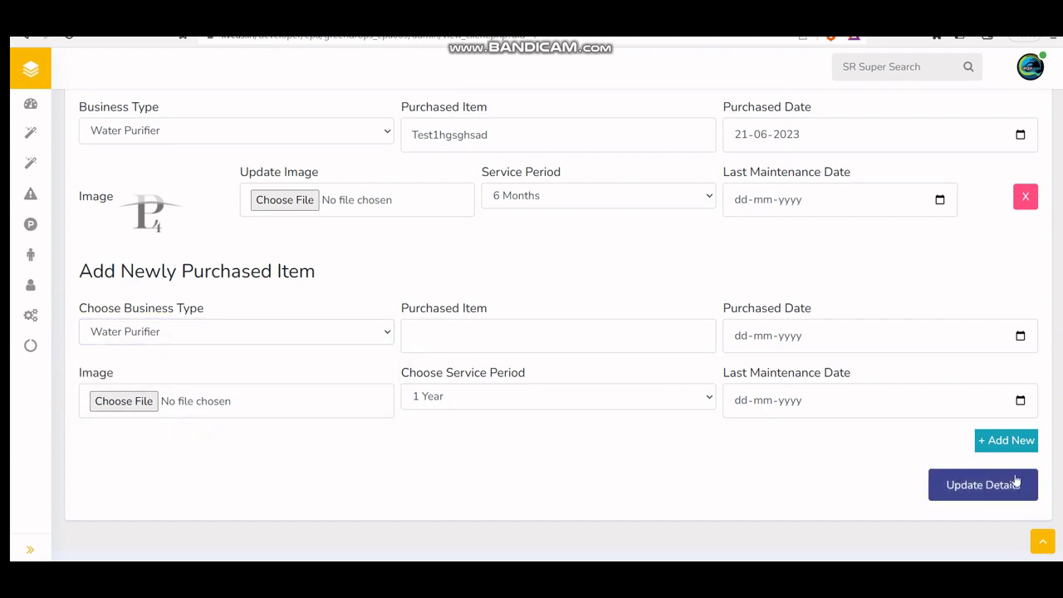
{"action": "mouse_move", "coordinate": [33, 317]}
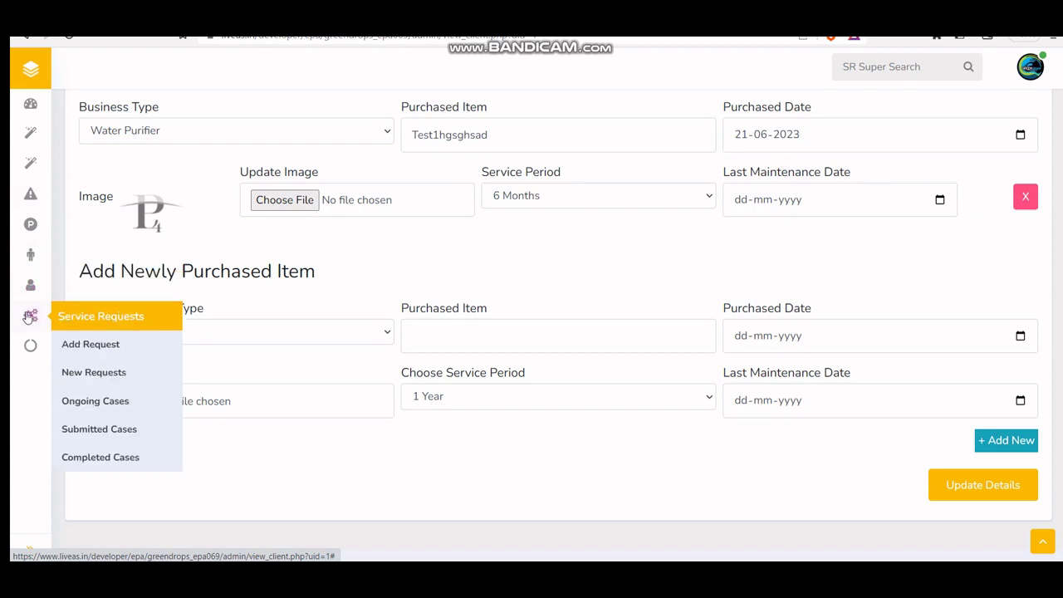
Step: Start a service request for client company's Solar System product Test1hgsghsad
{"action": "left_click", "coordinate": [111, 348]}
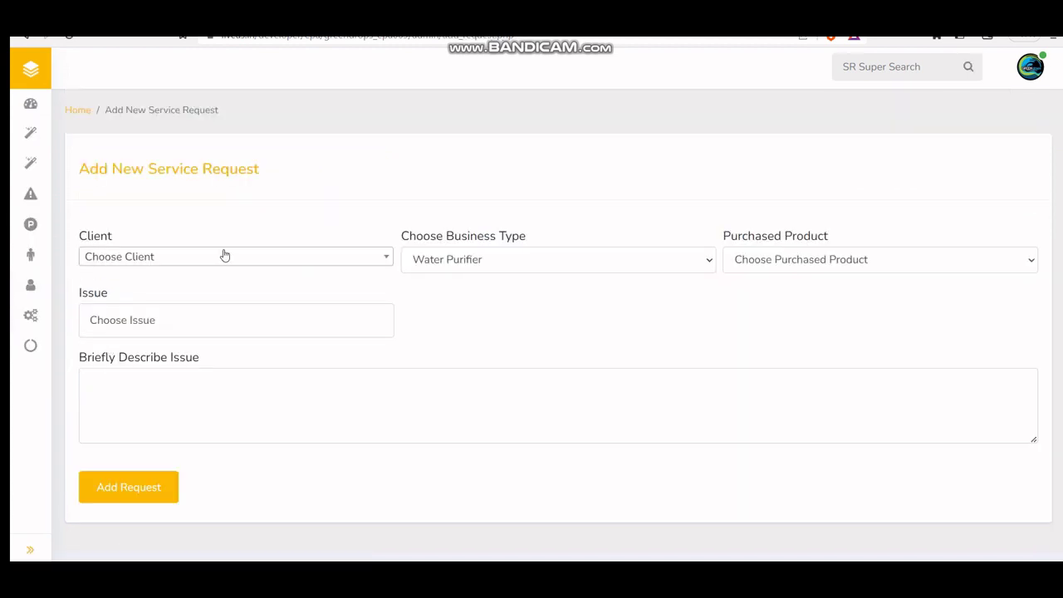
{"action": "left_click", "coordinate": [223, 254]}
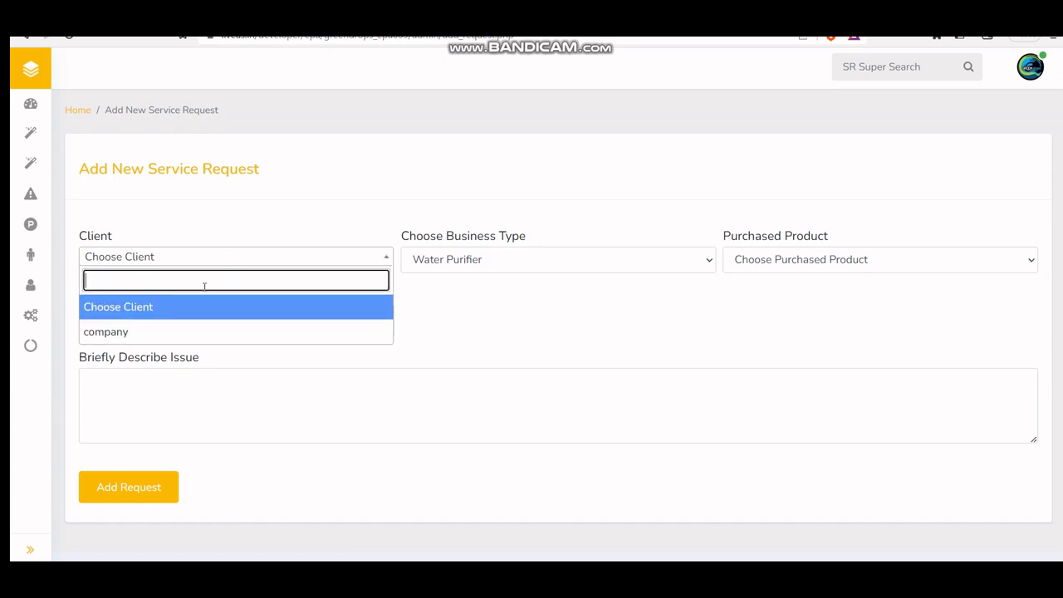
{"action": "left_click", "coordinate": [199, 334]}
{"action": "left_click", "coordinate": [526, 267]}
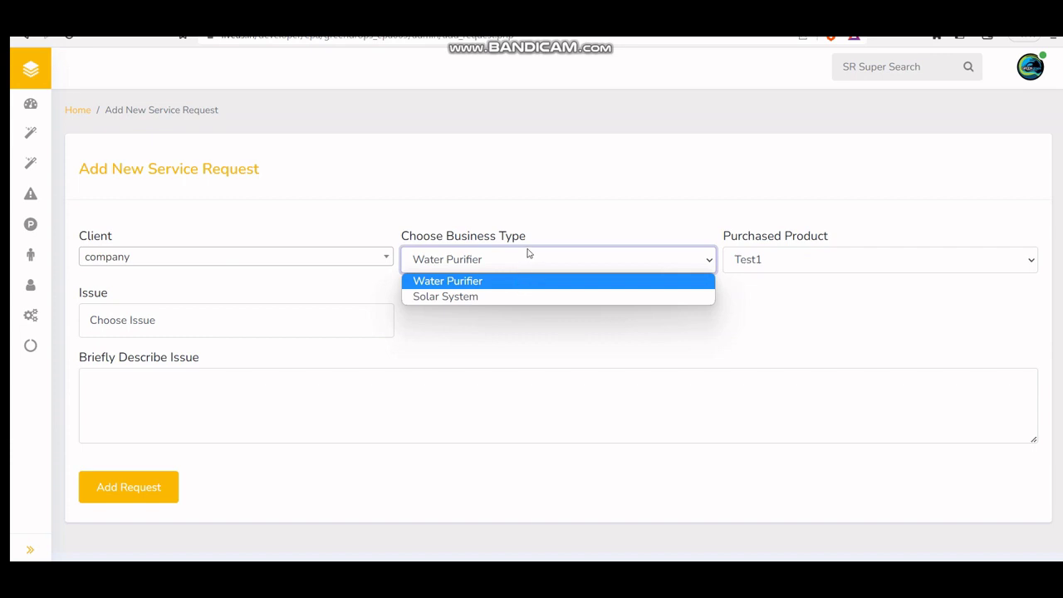
{"action": "left_click", "coordinate": [537, 295]}
{"action": "left_click", "coordinate": [862, 267]}
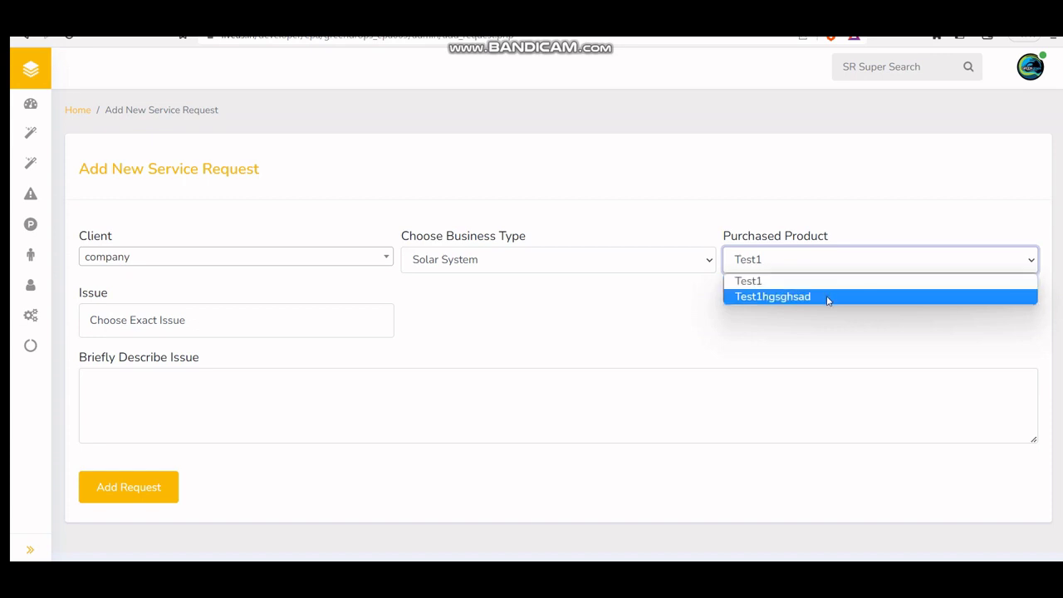
{"action": "left_click", "coordinate": [827, 298]}
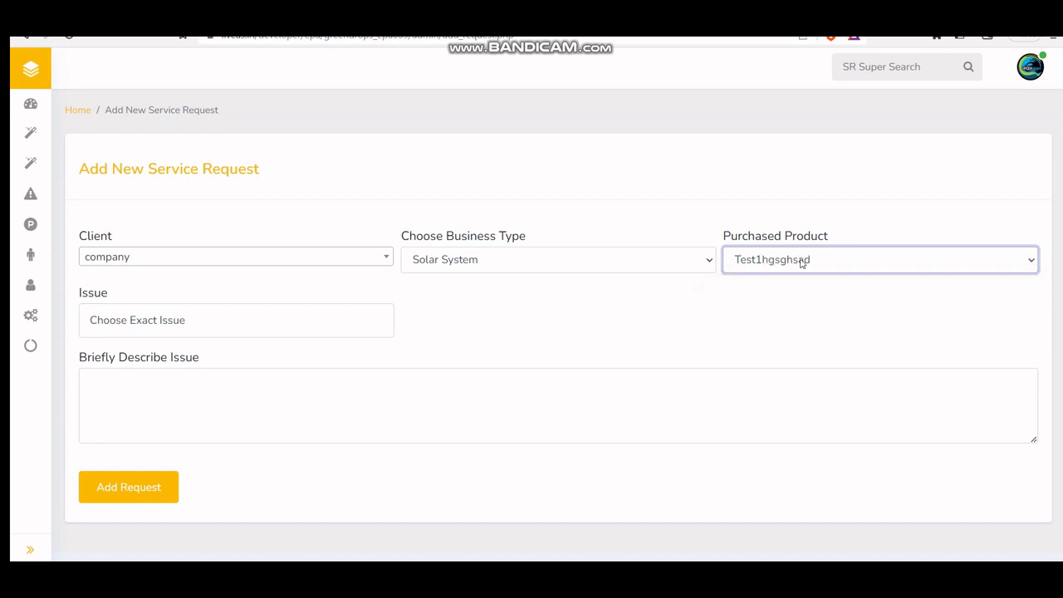
Step: Set issue complaint, exact issue company, description 'test', submit, and view the mail notification
{"action": "left_click", "coordinate": [171, 325]}
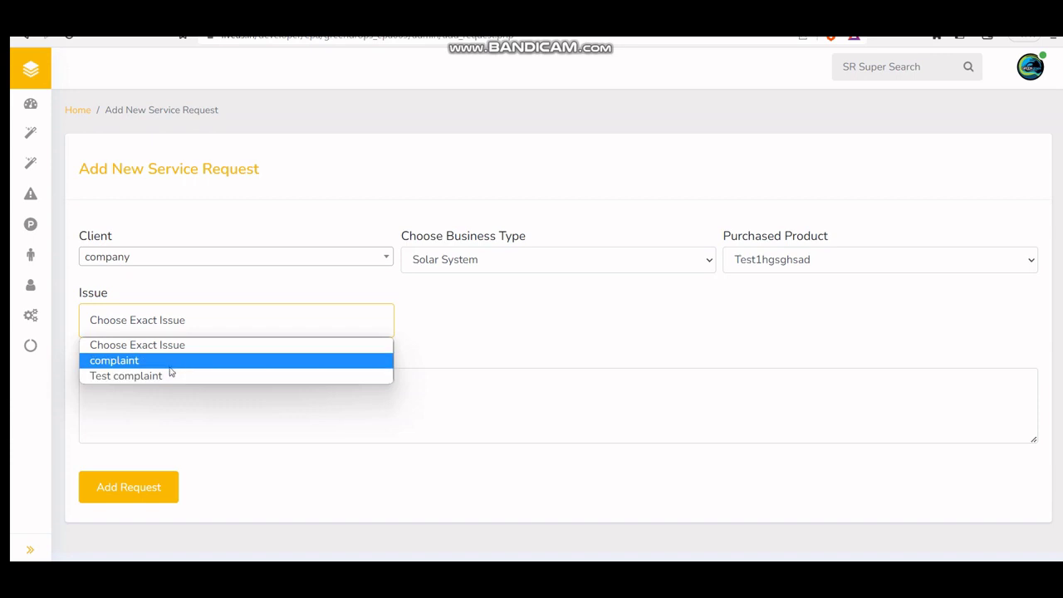
{"action": "left_click", "coordinate": [172, 362]}
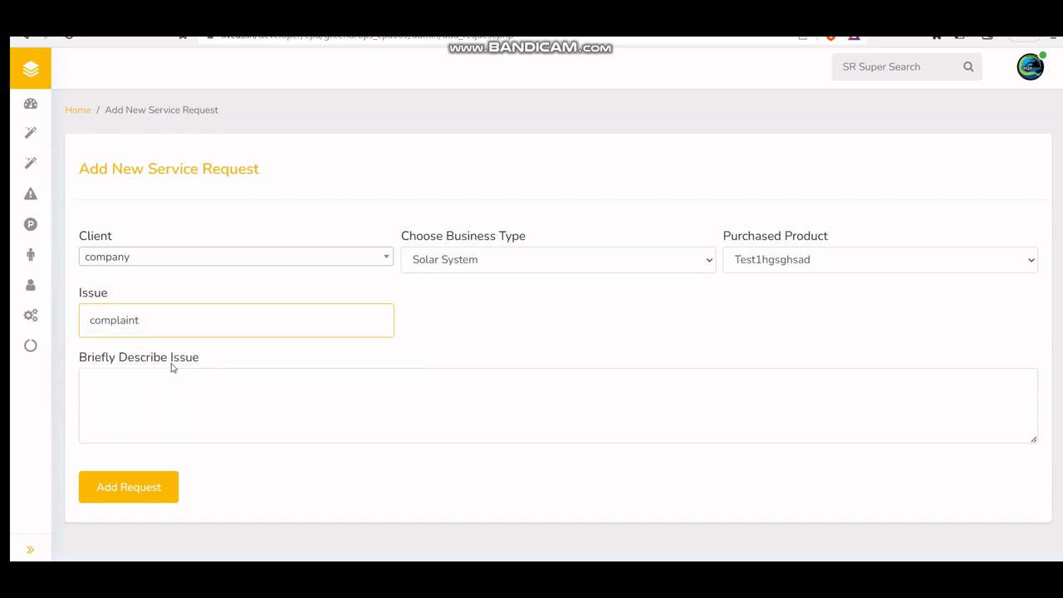
{"action": "left_click", "coordinate": [456, 324]}
{"action": "left_click", "coordinate": [464, 360]}
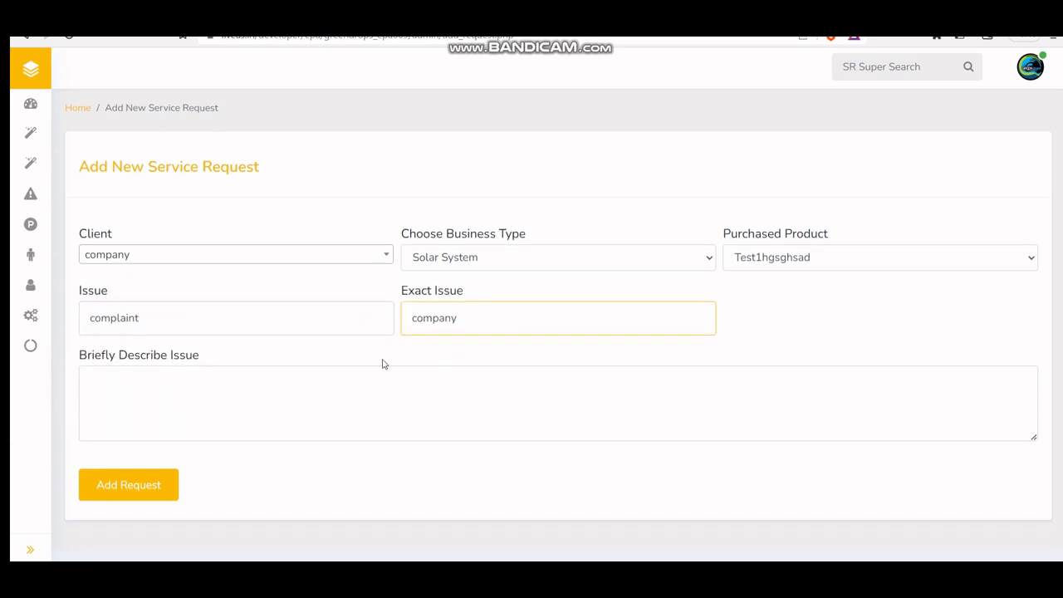
{"action": "left_click", "coordinate": [305, 398]}
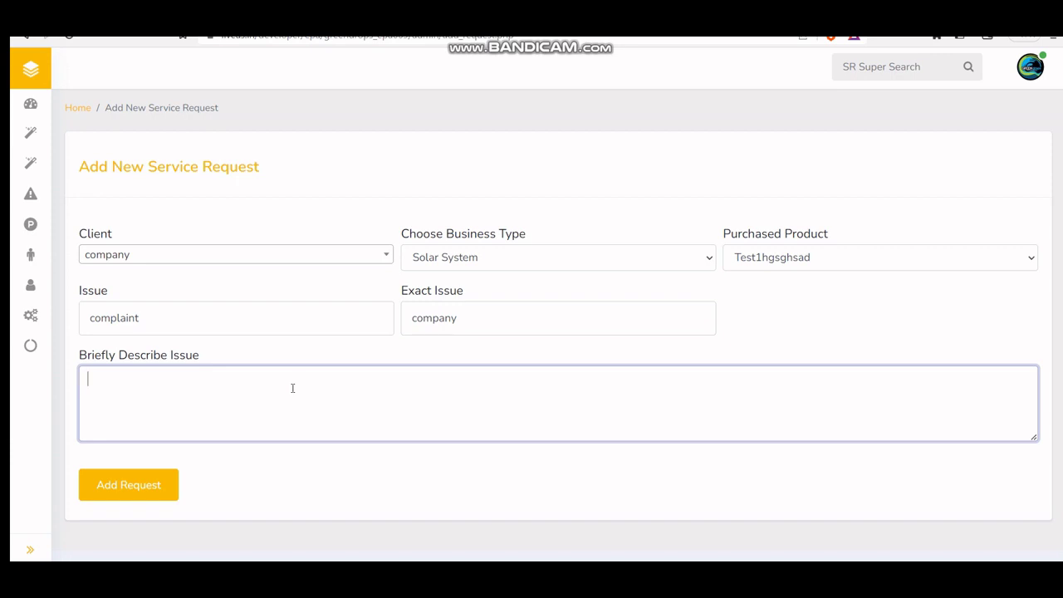
{"action": "type", "text": "test"}
{"action": "left_click", "coordinate": [114, 486]}
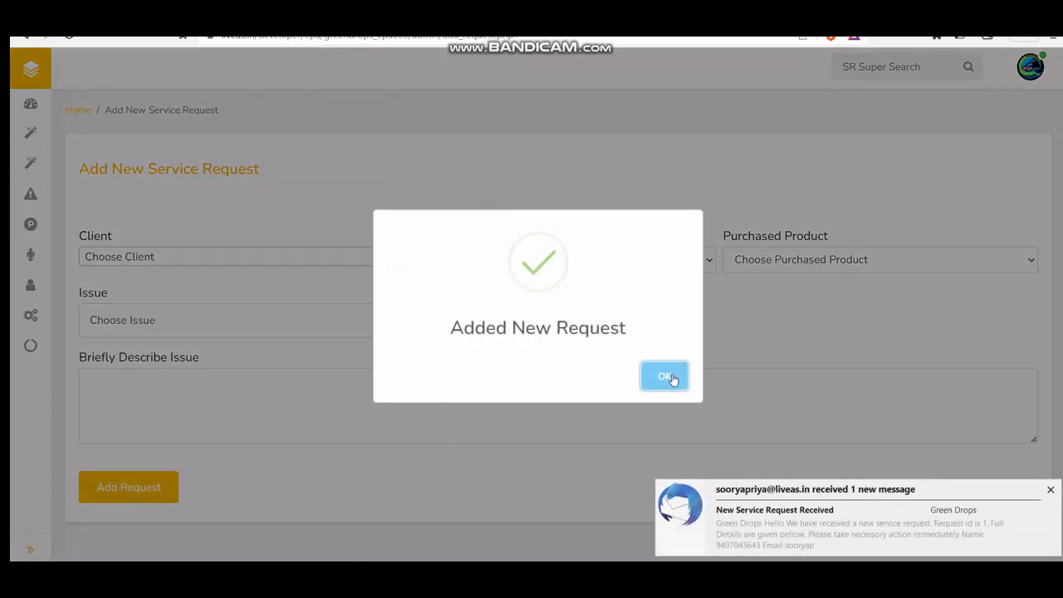
{"action": "left_click", "coordinate": [805, 537]}
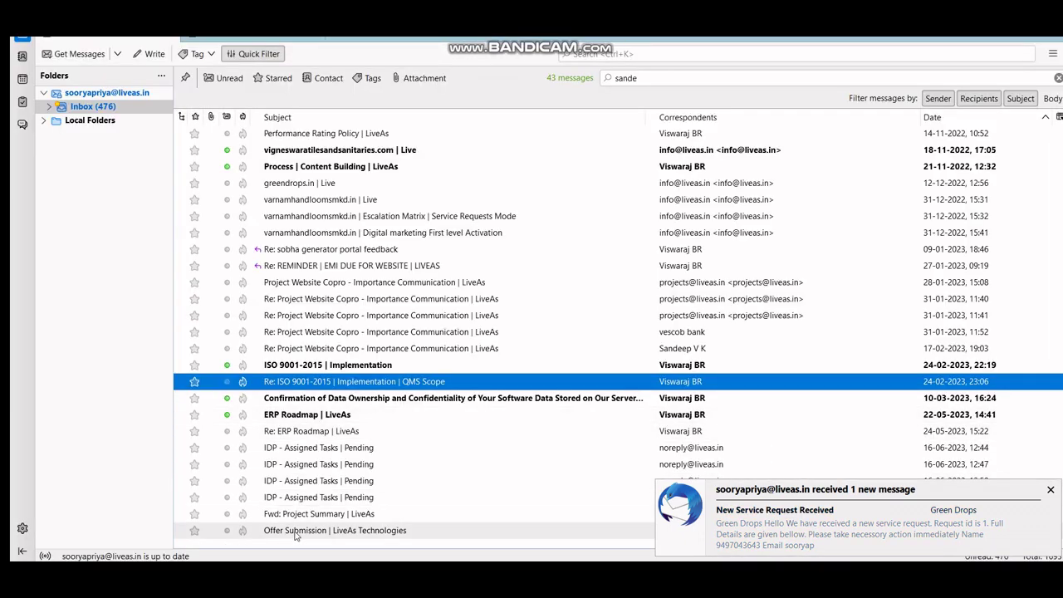
{"action": "scroll", "coordinate": [686, 225], "scroll_direction": "down", "scroll_amount": 1}
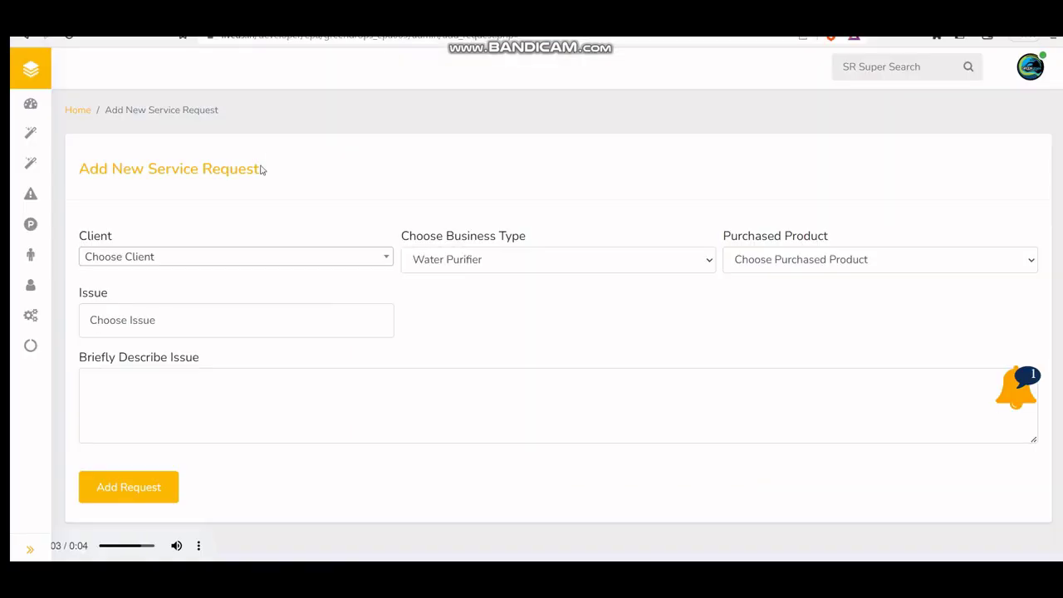
Step: From New Requests, assign the complaint request to a service engineer and confirm the update
{"action": "left_click", "coordinate": [30, 106]}
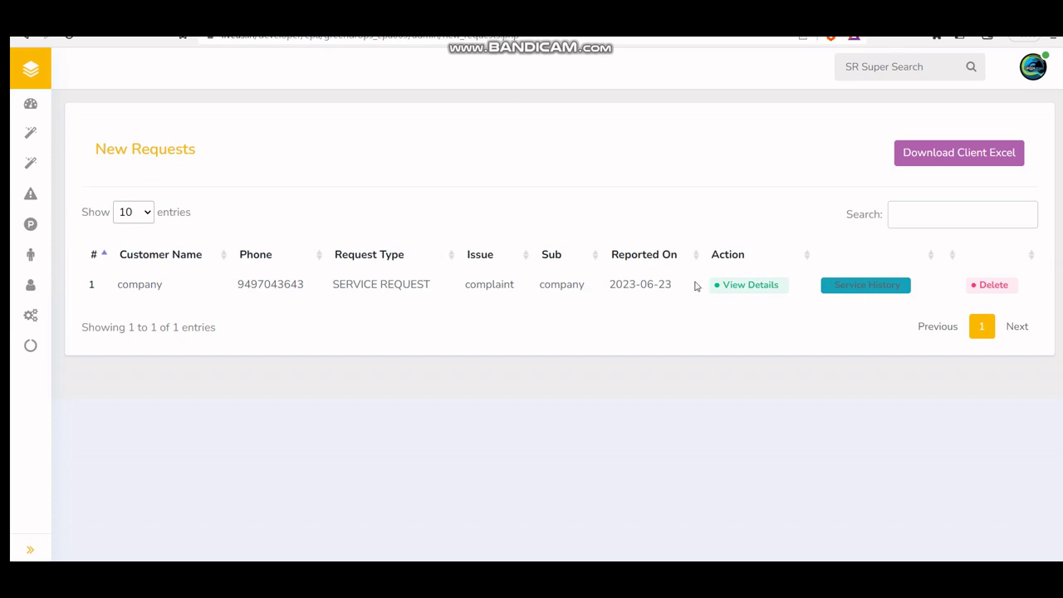
{"action": "left_click", "coordinate": [757, 293]}
{"action": "scroll", "coordinate": [676, 259], "scroll_direction": "down", "scroll_amount": 5}
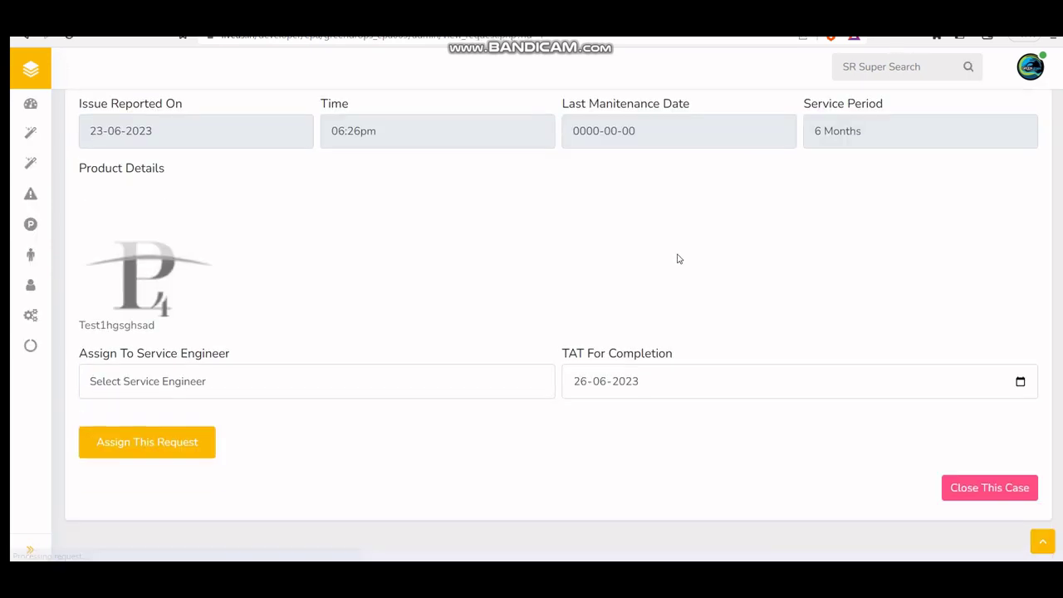
{"action": "left_click", "coordinate": [230, 383]}
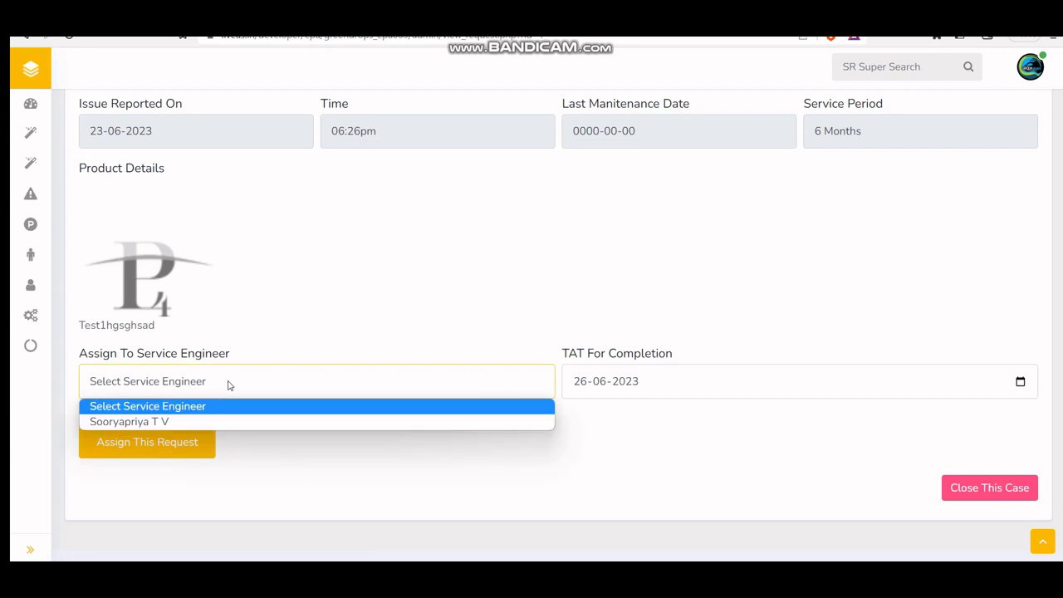
{"action": "left_click", "coordinate": [198, 421]}
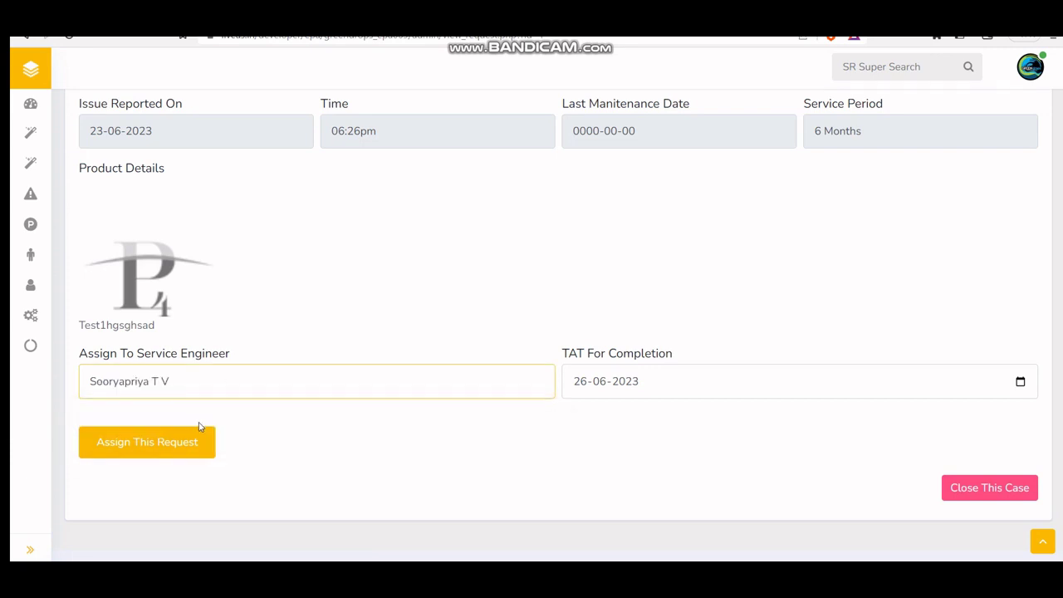
{"action": "left_click", "coordinate": [137, 450]}
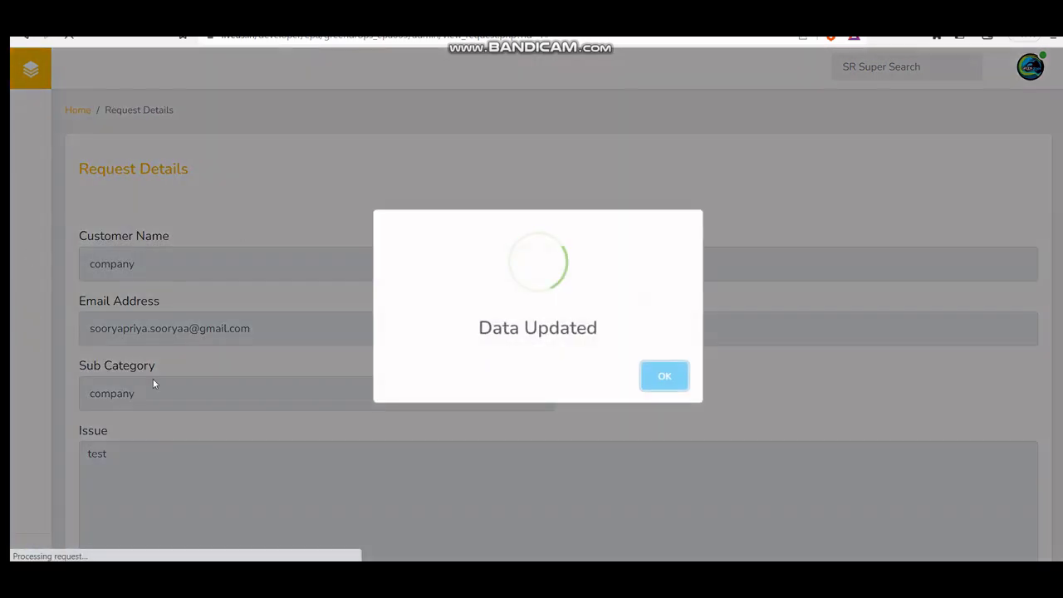
{"action": "left_click", "coordinate": [665, 378]}
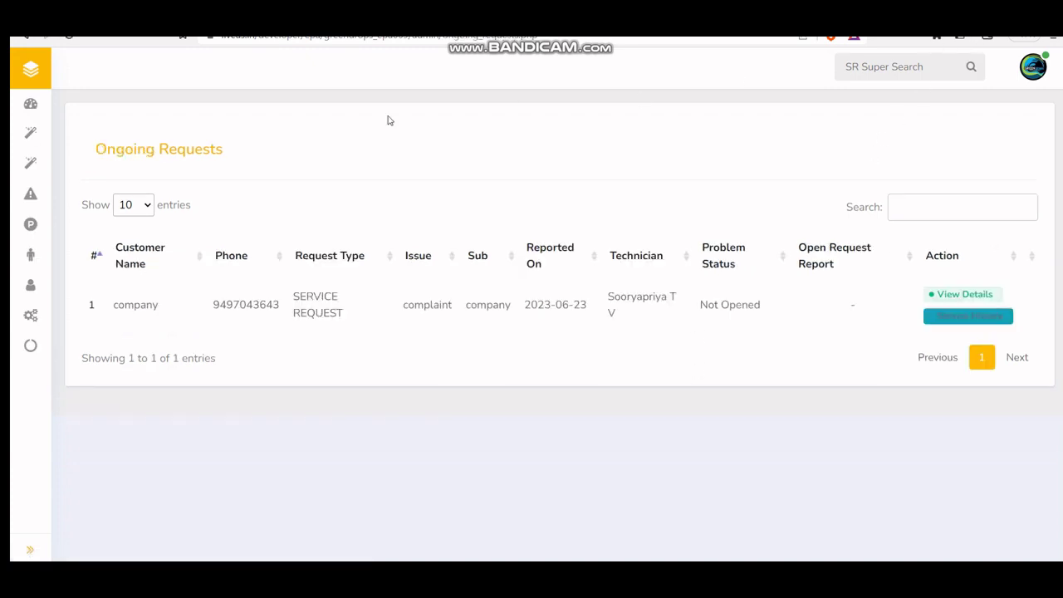
Step: Open Service Requests > Ongoing Cases to see the assigned complaint request
{"action": "mouse_move", "coordinate": [30, 194]}
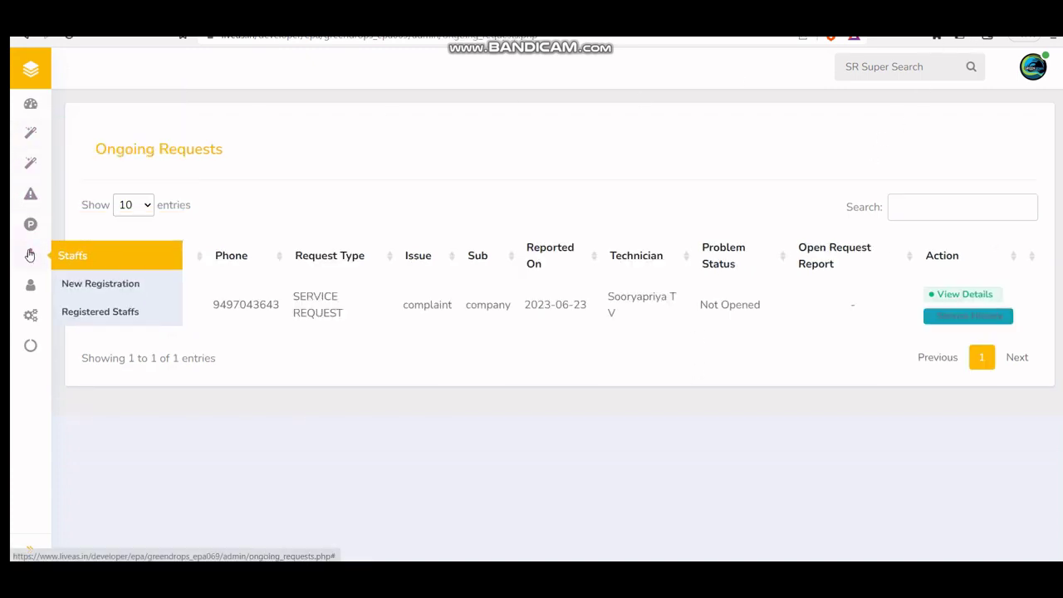
{"action": "mouse_move", "coordinate": [31, 316]}
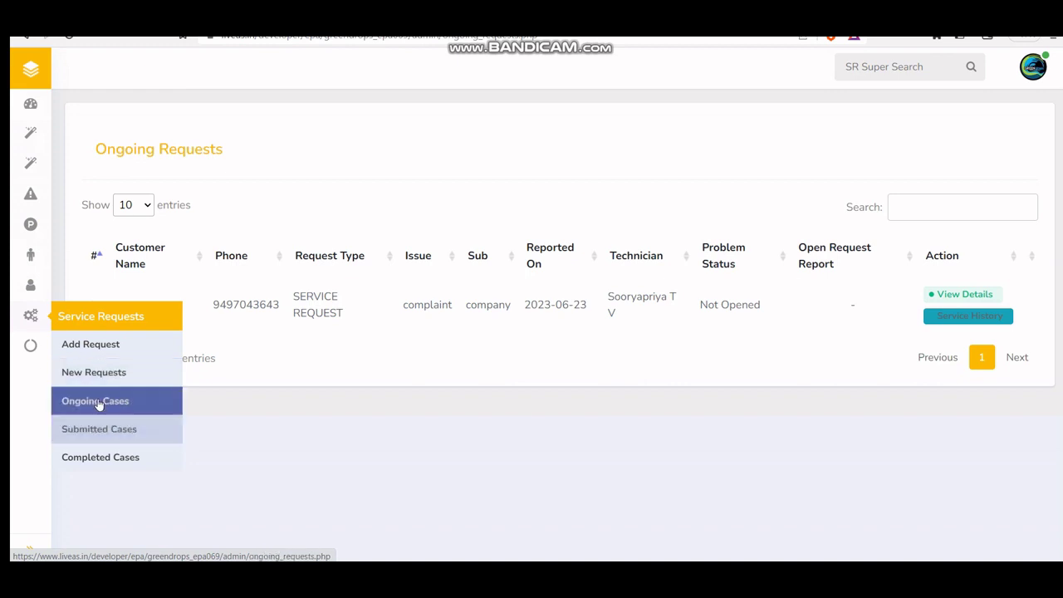
{"action": "left_click", "coordinate": [68, 404]}
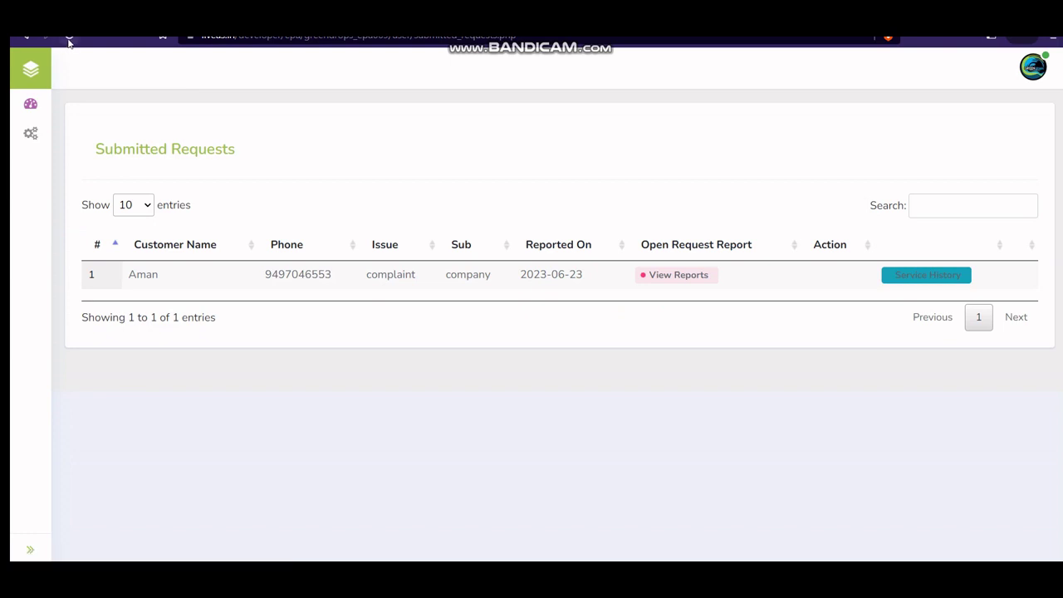
Step: Reload the page and open the new request's details in the staff panel
{"action": "left_click", "coordinate": [69, 37]}
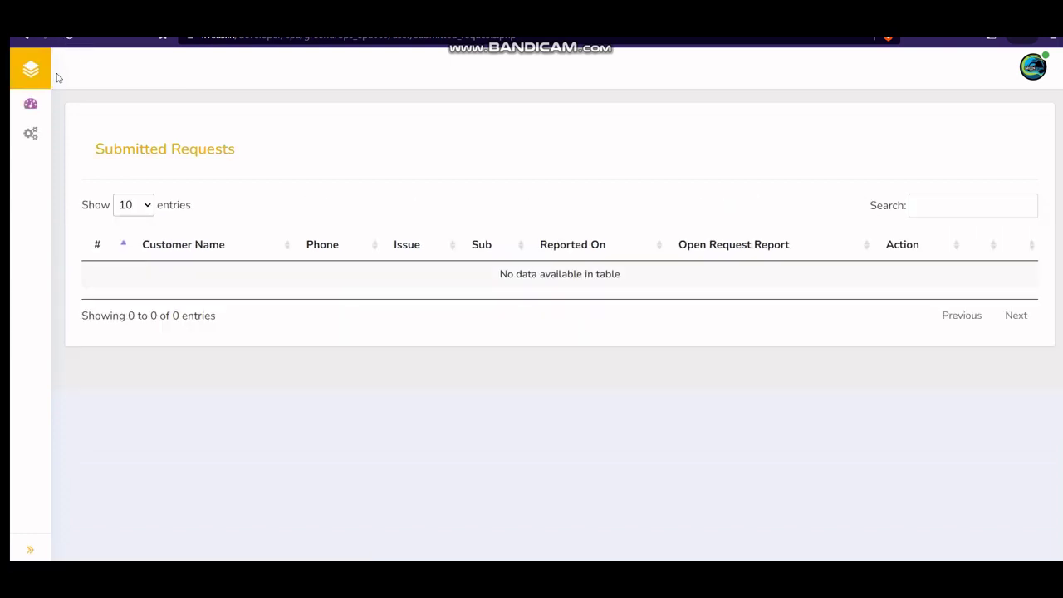
{"action": "mouse_move", "coordinate": [31, 134]}
{"action": "left_click", "coordinate": [103, 164]}
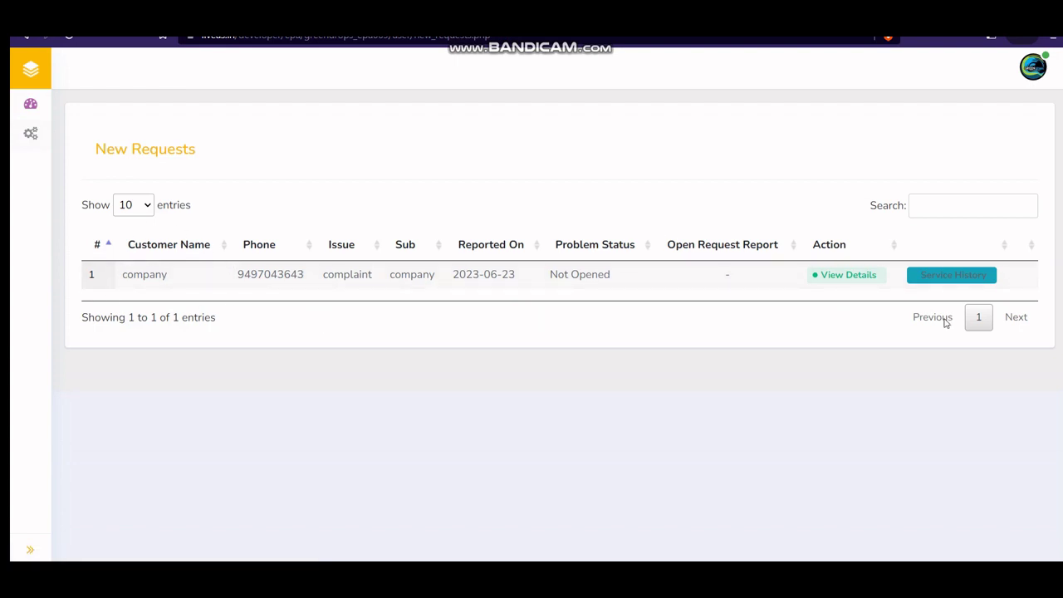
{"action": "left_click", "coordinate": [847, 276]}
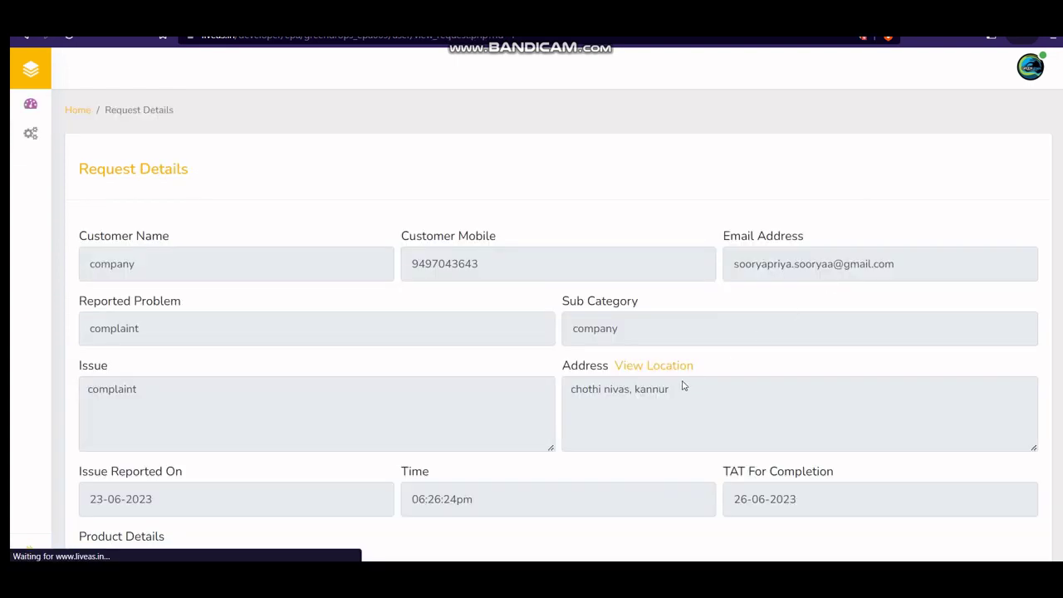
{"action": "scroll", "coordinate": [683, 381], "scroll_direction": "down", "scroll_amount": 5}
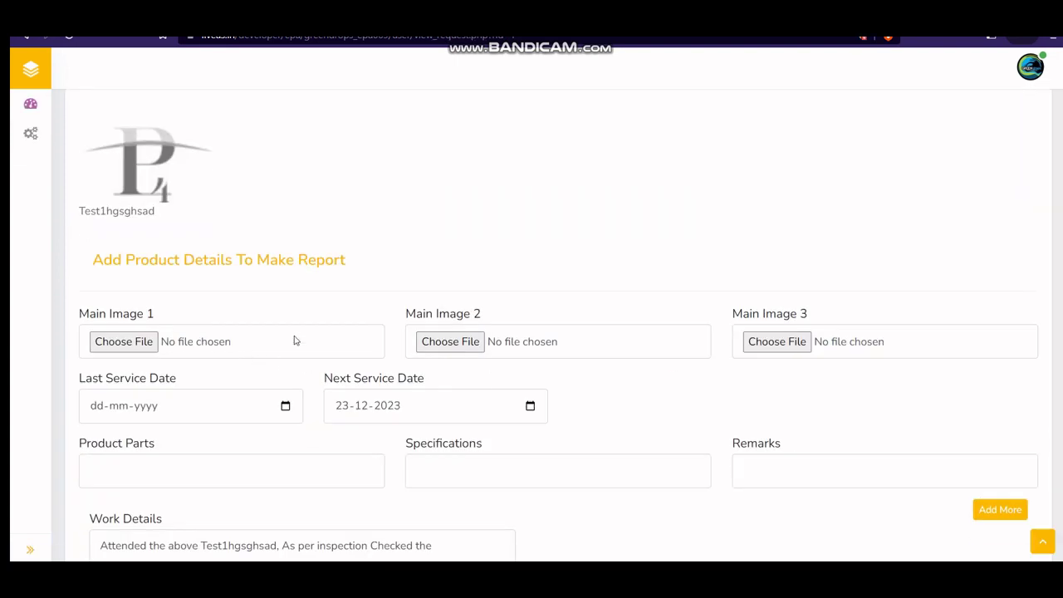
{"action": "scroll", "coordinate": [473, 396], "scroll_direction": "down", "scroll_amount": 5}
{"action": "scroll", "coordinate": [384, 415], "scroll_direction": "up", "scroll_amount": 4}
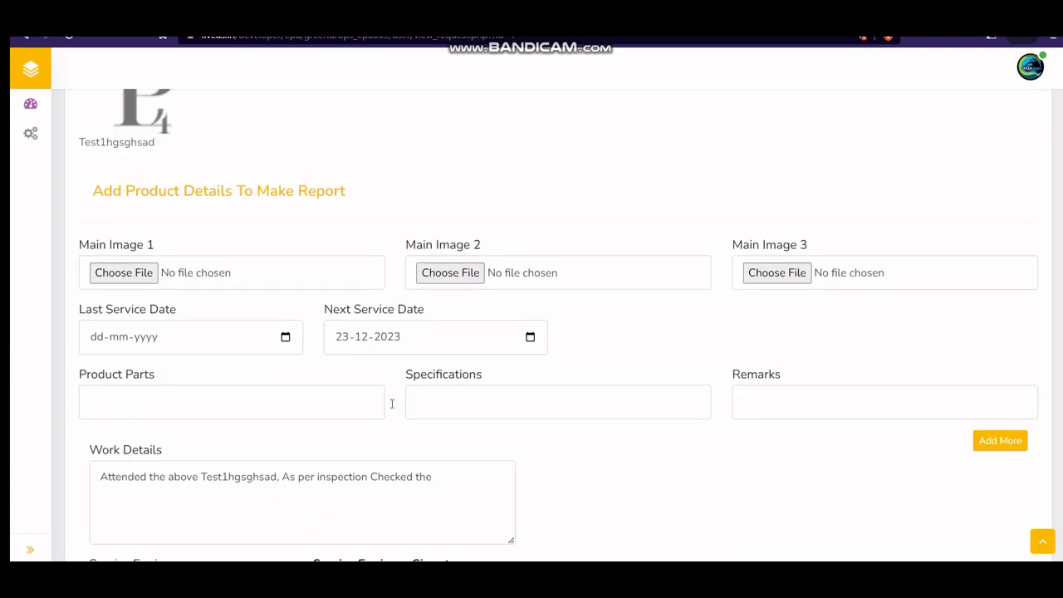
Step: Attach profileimg.jpg from Downloads as Main Image 1 and Main Image 2
{"action": "left_click", "coordinate": [173, 272]}
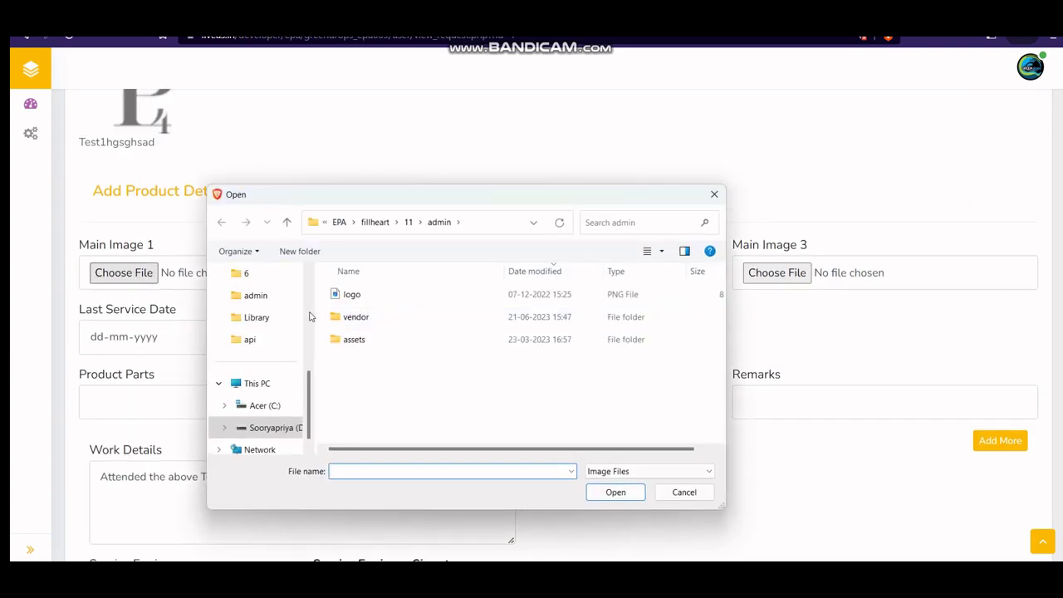
{"action": "scroll", "coordinate": [265, 384], "scroll_direction": "up", "scroll_amount": 3}
{"action": "left_click", "coordinate": [266, 340]}
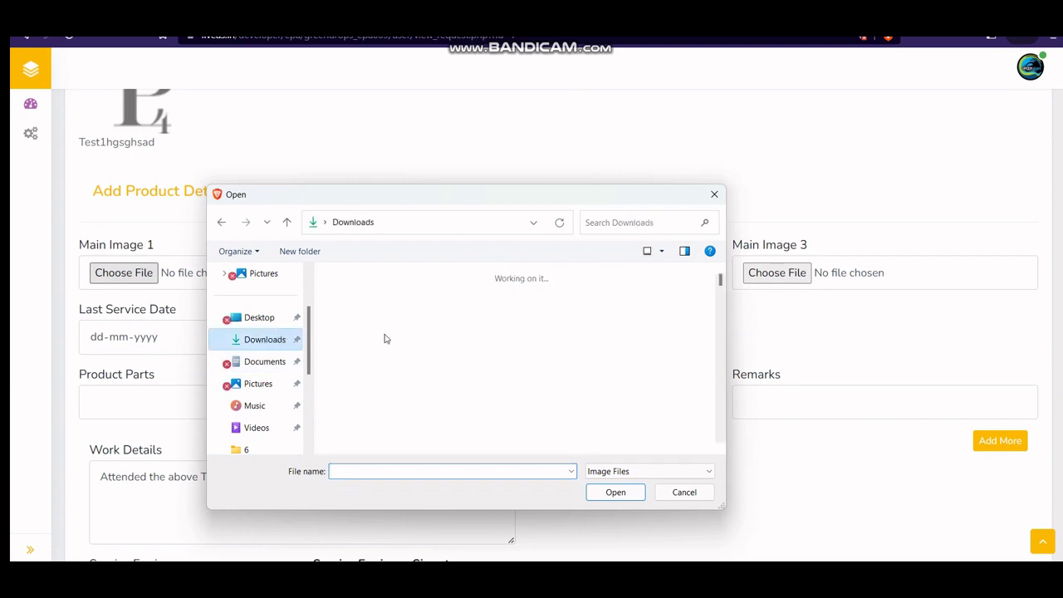
{"action": "scroll", "coordinate": [424, 338], "scroll_direction": "down", "scroll_amount": 3}
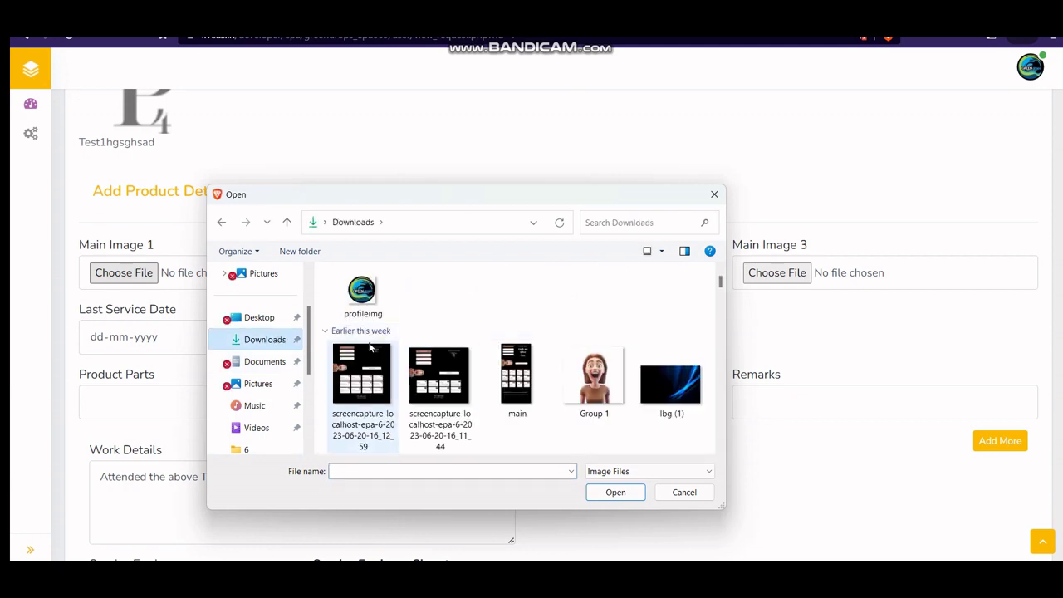
{"action": "left_click", "coordinate": [363, 311]}
{"action": "left_click", "coordinate": [614, 490]}
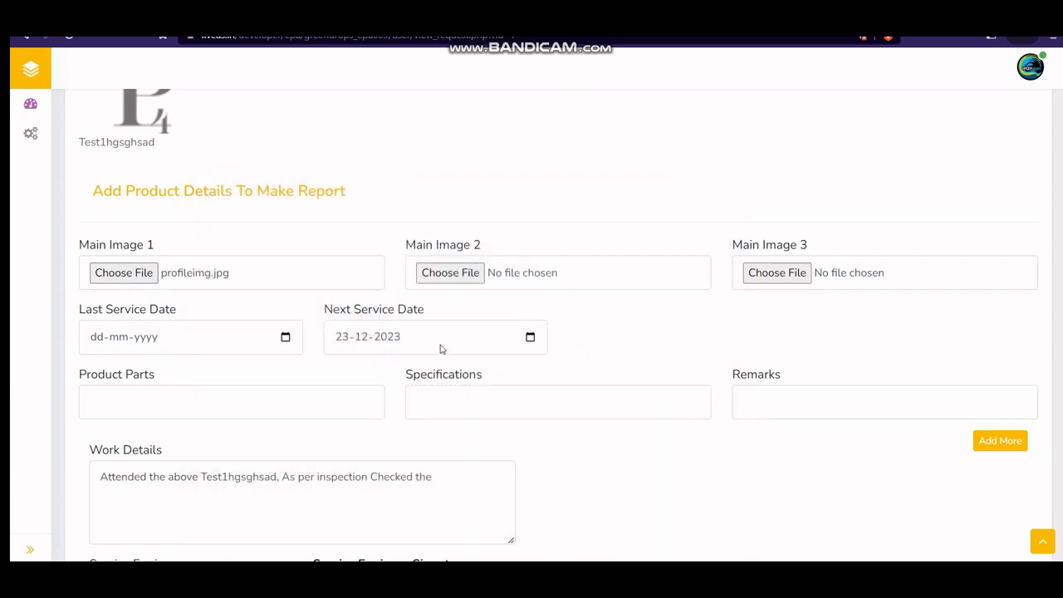
{"action": "left_click", "coordinate": [468, 274]}
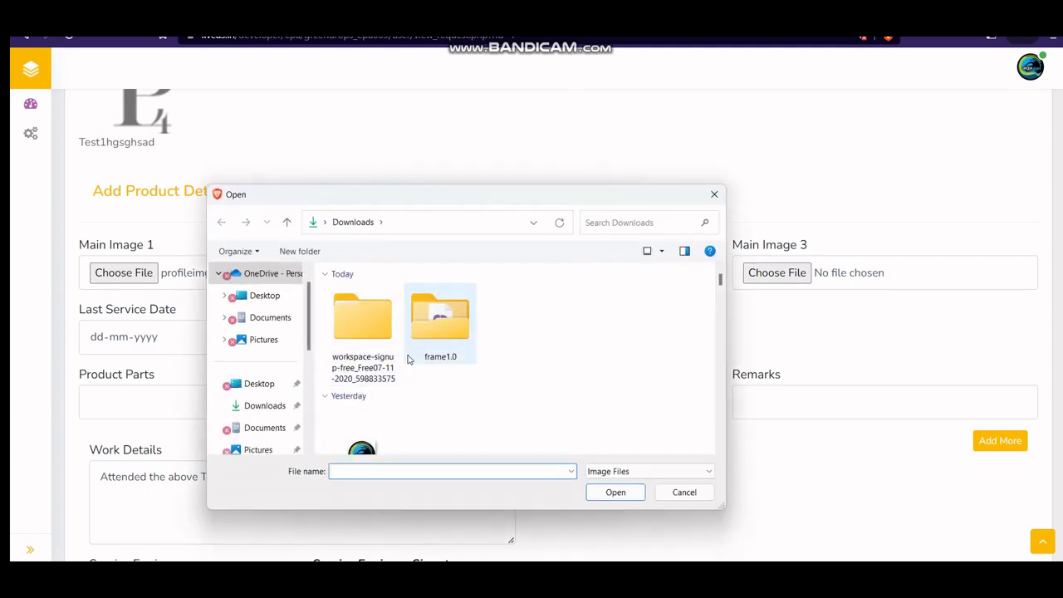
{"action": "scroll", "coordinate": [386, 333], "scroll_direction": "down", "scroll_amount": 3}
{"action": "left_click", "coordinate": [363, 312]}
{"action": "left_click", "coordinate": [614, 491]}
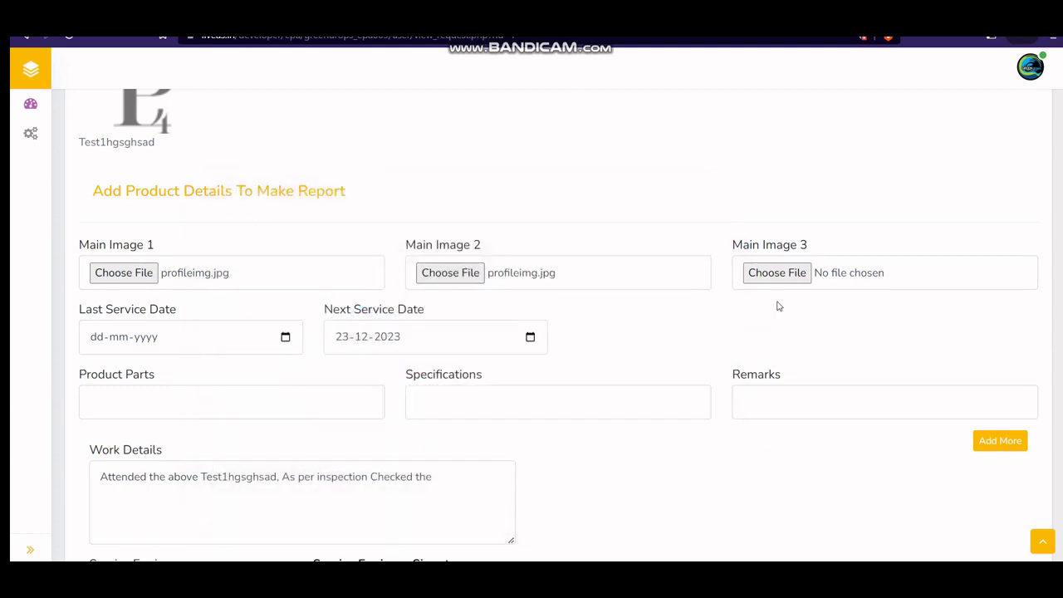
Step: Attach green logo-page-001.jpg as Main Image 3 and set next service date 23-12-2023
{"action": "left_click", "coordinate": [777, 274]}
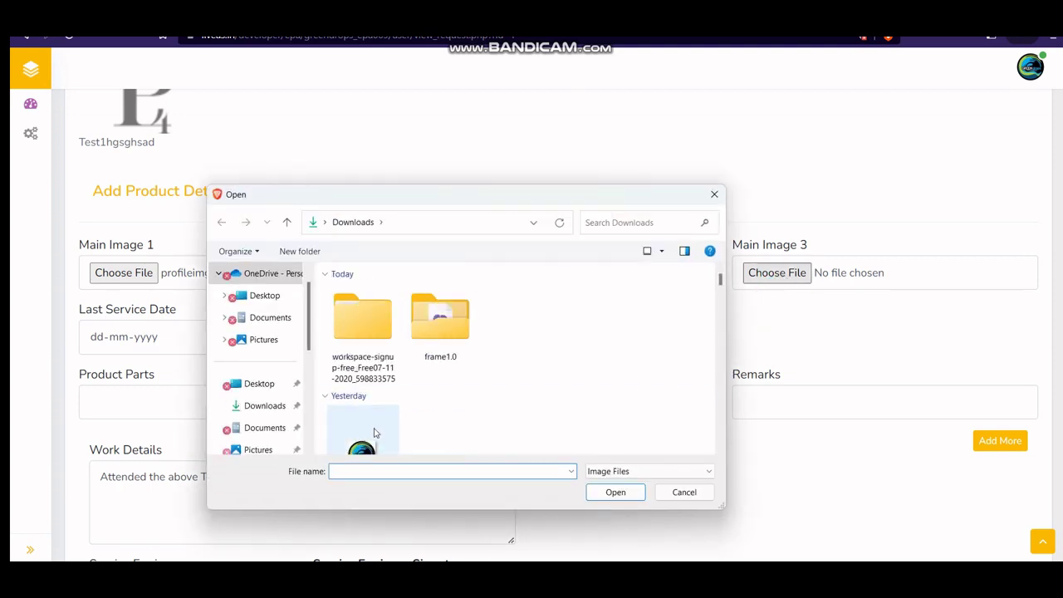
{"action": "left_click", "coordinate": [371, 432]}
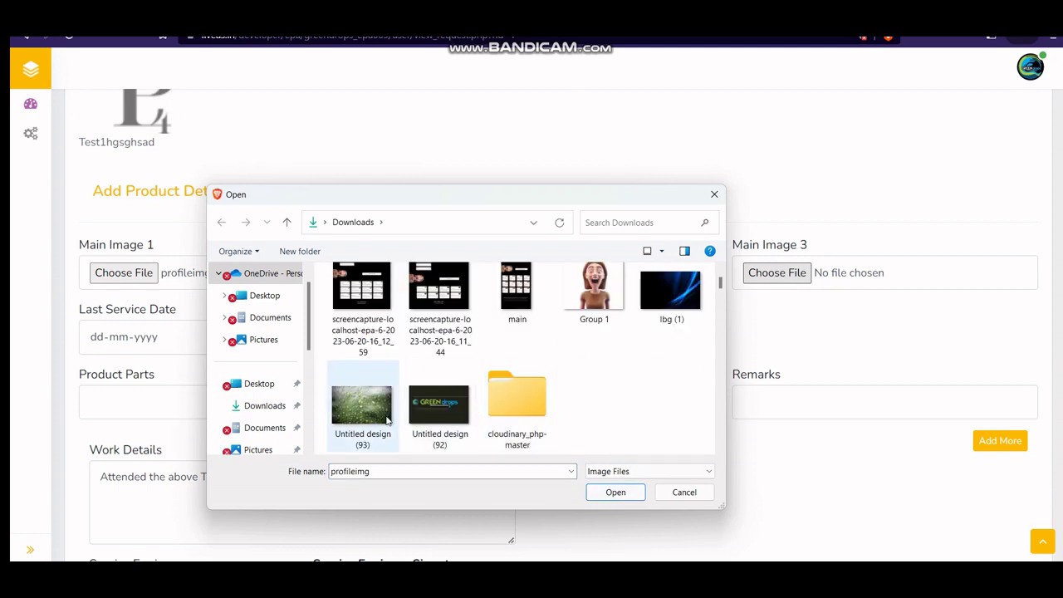
{"action": "left_click", "coordinate": [361, 411]}
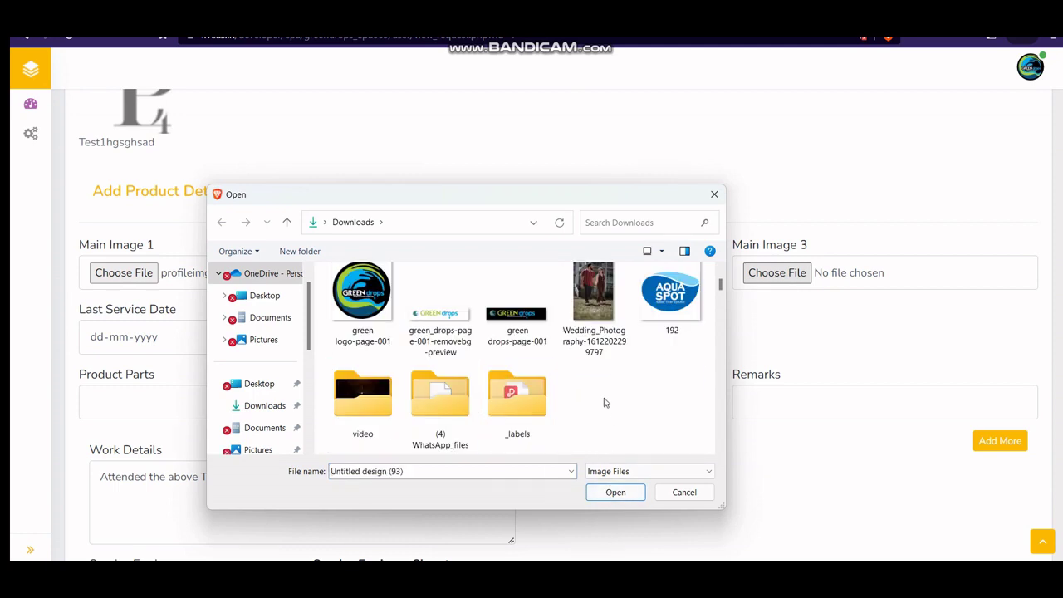
{"action": "left_click", "coordinate": [362, 299]}
{"action": "left_click", "coordinate": [616, 492]}
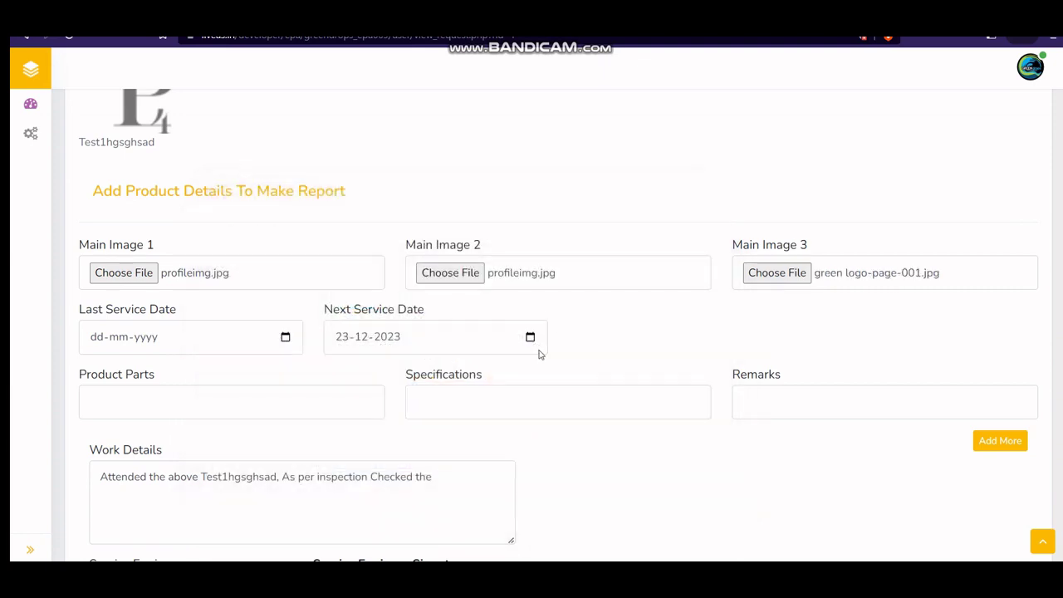
{"action": "scroll", "coordinate": [206, 184], "scroll_direction": "down", "scroll_amount": 3}
{"action": "scroll", "coordinate": [243, 209], "scroll_direction": "up", "scroll_amount": 2}
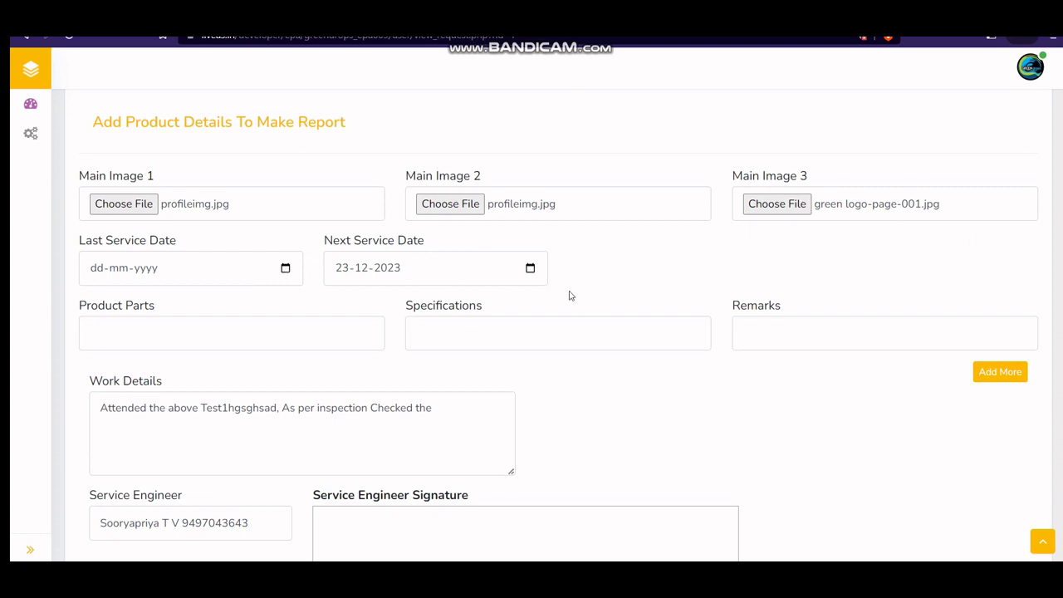
{"action": "left_click", "coordinate": [342, 269]}
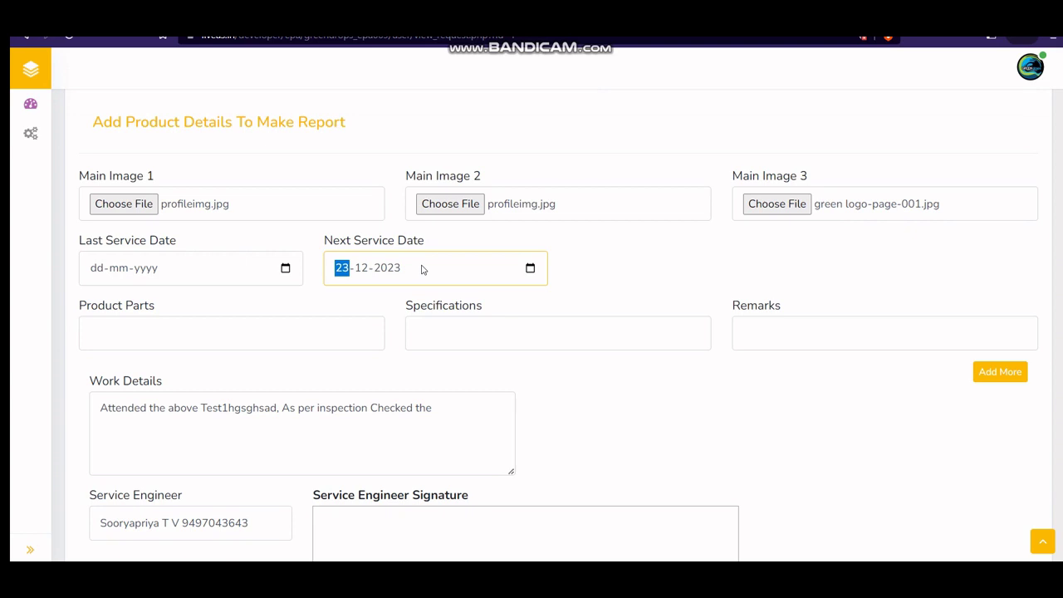
{"action": "left_click", "coordinate": [195, 337]}
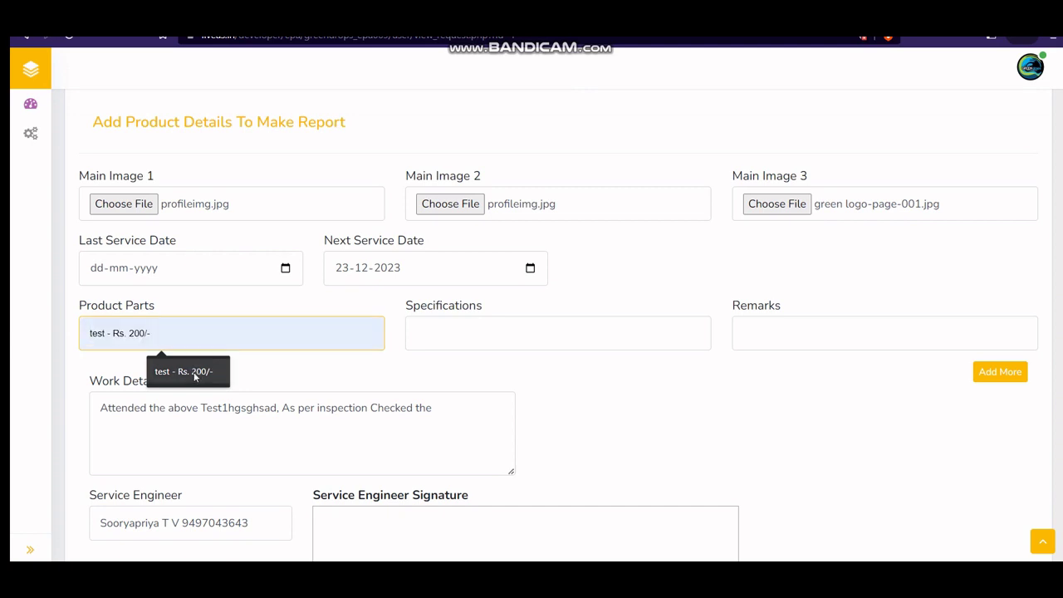
Step: Fill the first part row: test - Rs. 200/-, saved test specification, remarks dsaa sddsds
{"action": "left_click", "coordinate": [194, 374]}
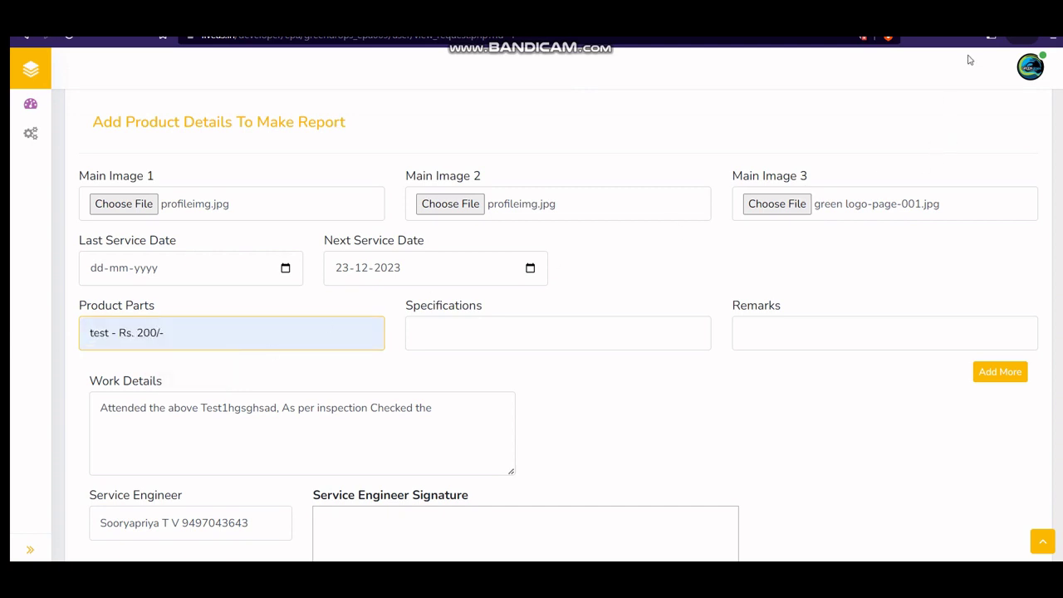
{"action": "left_click", "coordinate": [554, 335]}
{"action": "left_click", "coordinate": [494, 371]}
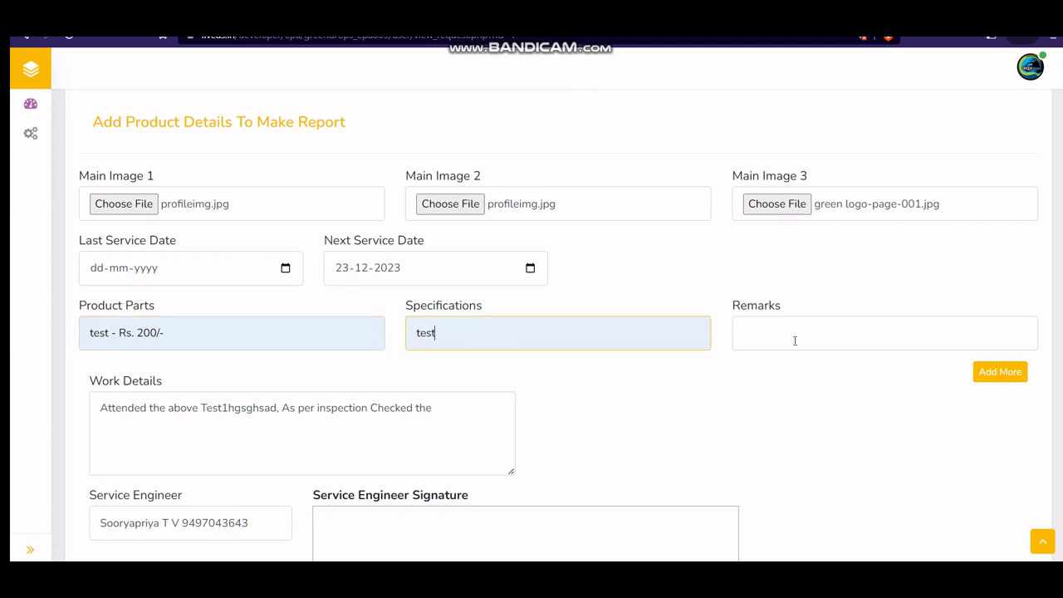
{"action": "left_click", "coordinate": [794, 340]}
{"action": "left_click", "coordinate": [837, 370]}
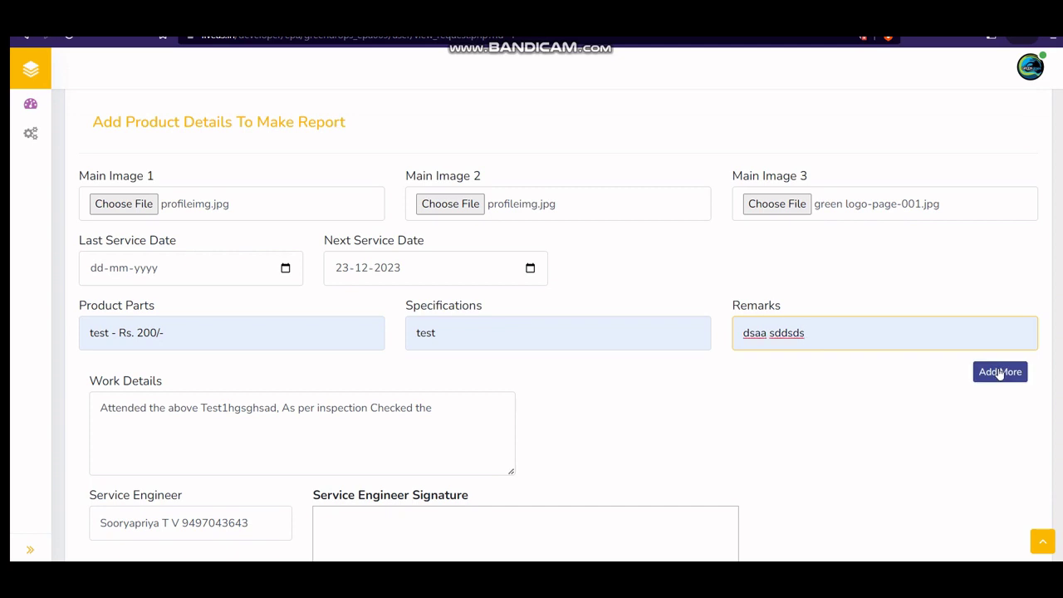
Step: Add a second part row: gfdsdfgs Rs. 400/-, specification 'test sgfgds', remarks dsaa sddsds
{"action": "left_click", "coordinate": [1000, 372]}
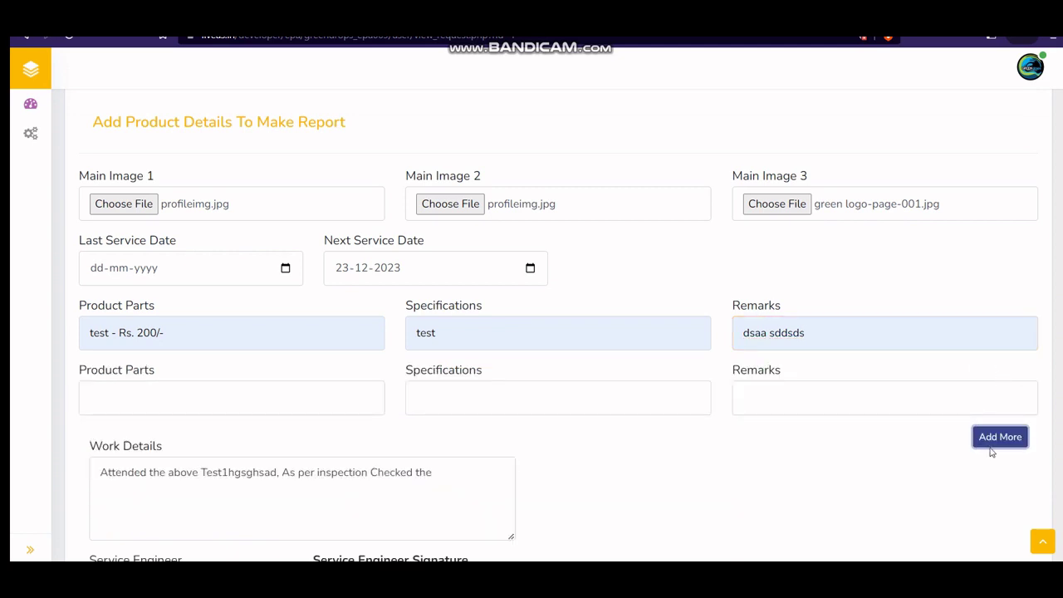
{"action": "left_click", "coordinate": [232, 391]}
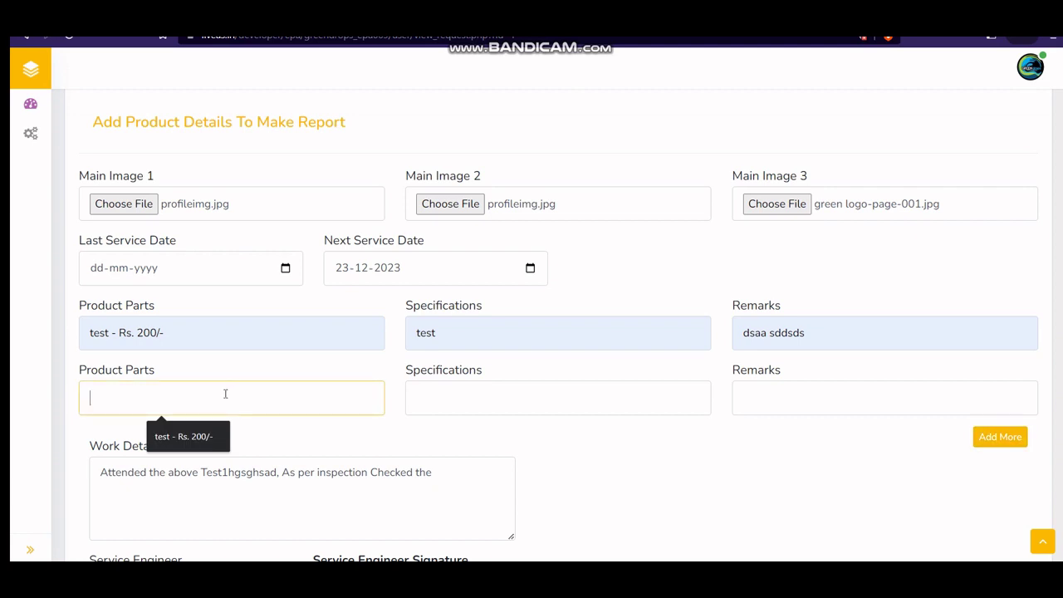
{"action": "type", "text": "gfdsdfgs"}
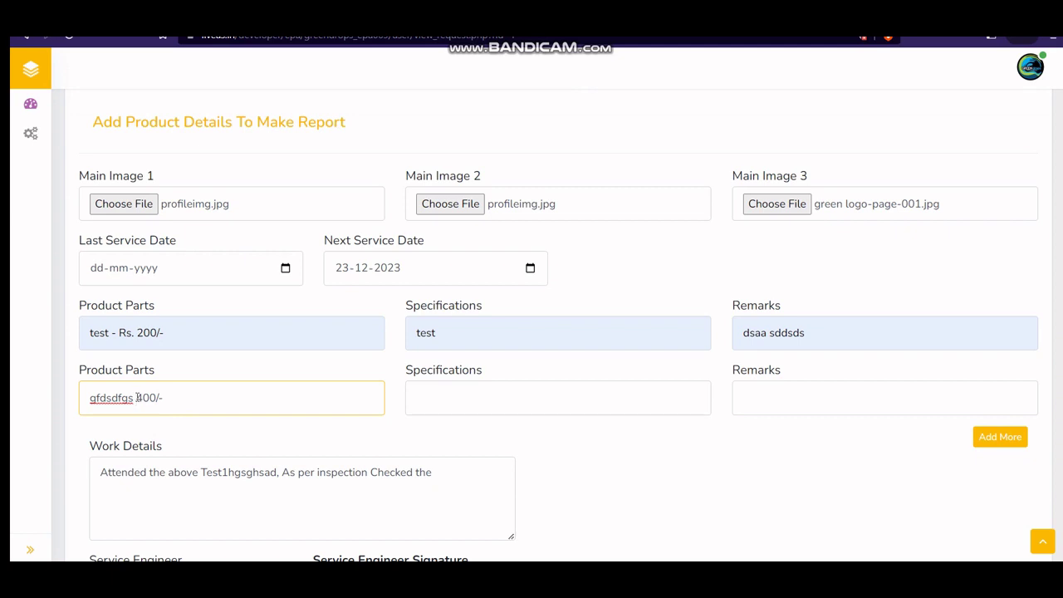
{"action": "type", "text": "Rs."}
{"action": "left_click", "coordinate": [532, 398]}
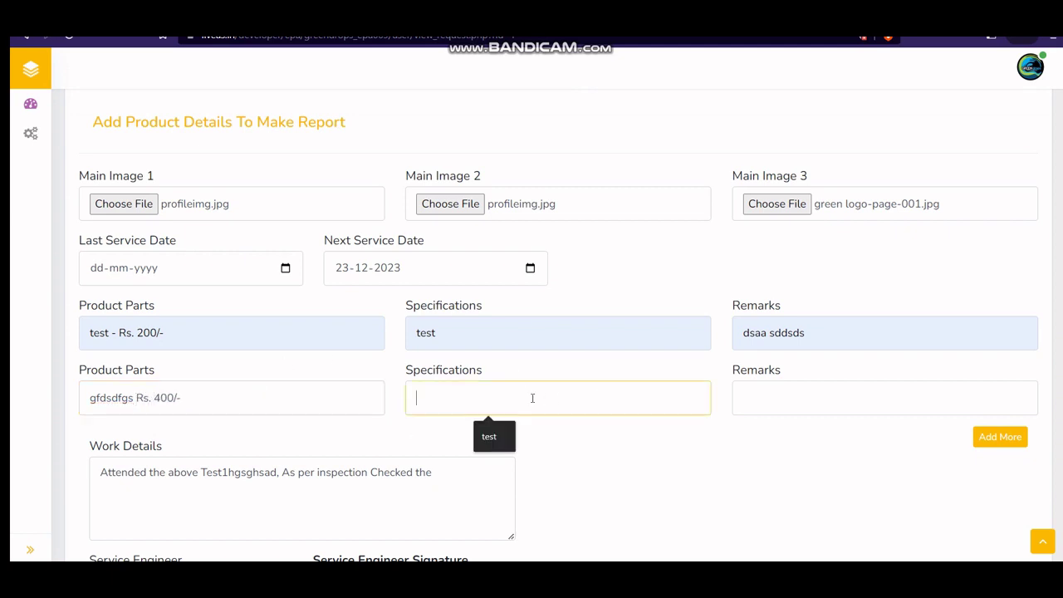
{"action": "type", "text": "test "}
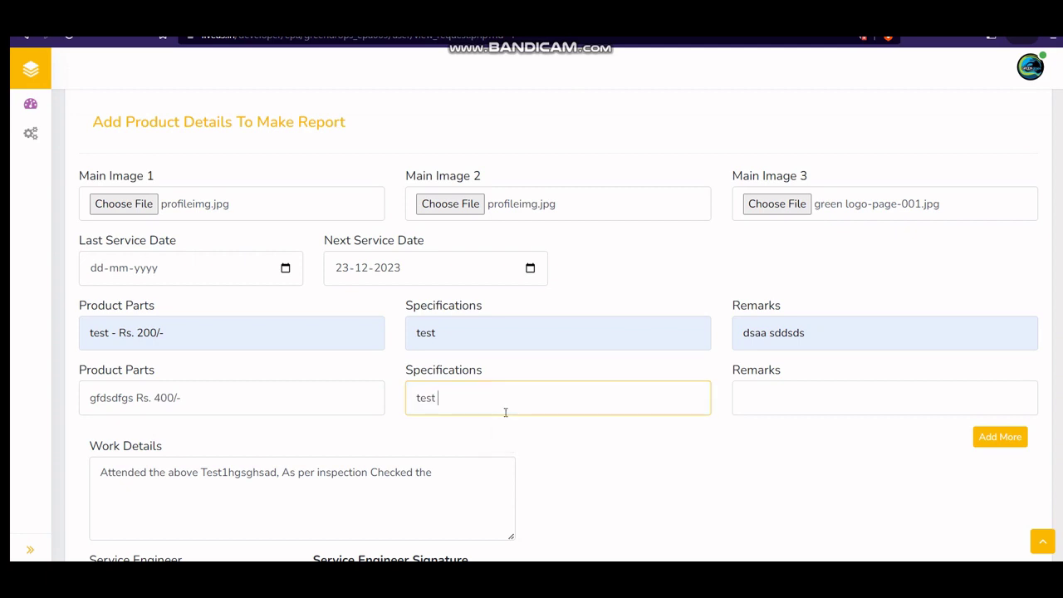
{"action": "type", "text": "sgfgds"}
{"action": "left_click", "coordinate": [862, 390]}
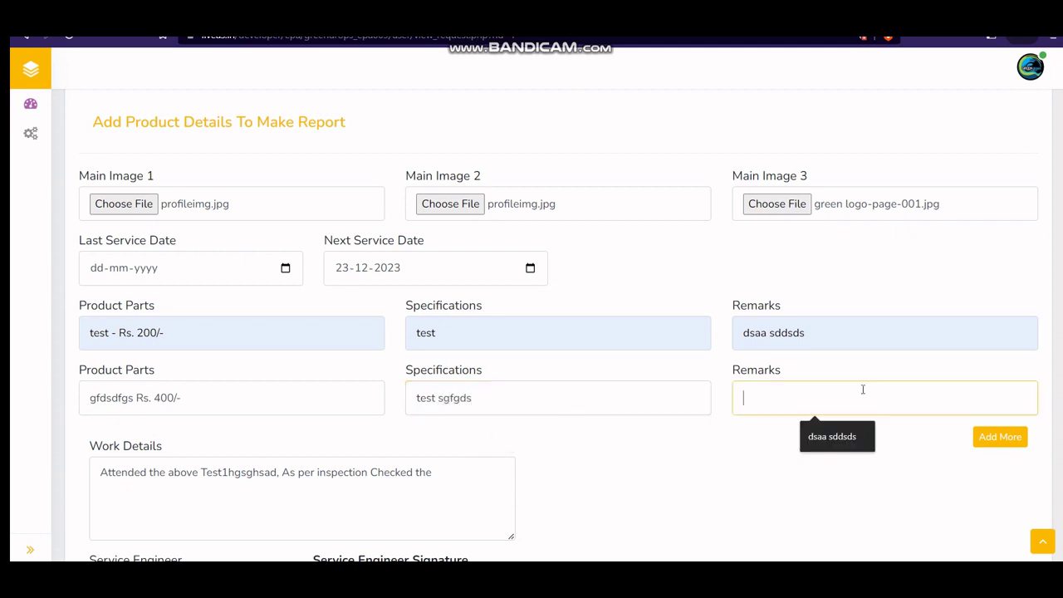
{"action": "left_click", "coordinate": [837, 434]}
{"action": "scroll", "coordinate": [584, 439], "scroll_direction": "down", "scroll_amount": 3}
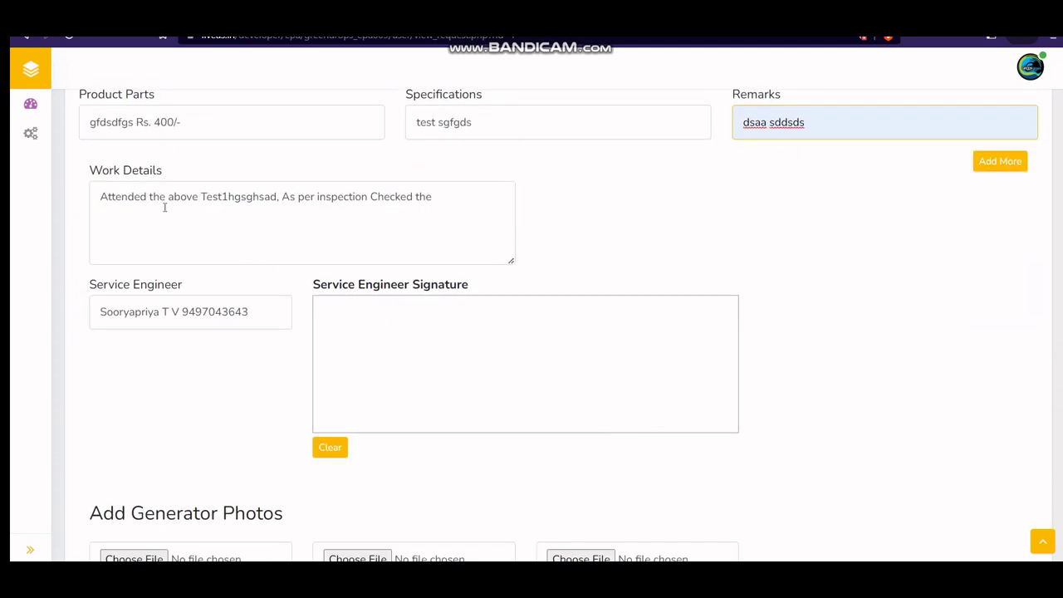
Step: Append 'gfdddhas' to Work Details and draw a freehand service engineer signature
{"action": "left_click", "coordinate": [446, 195]}
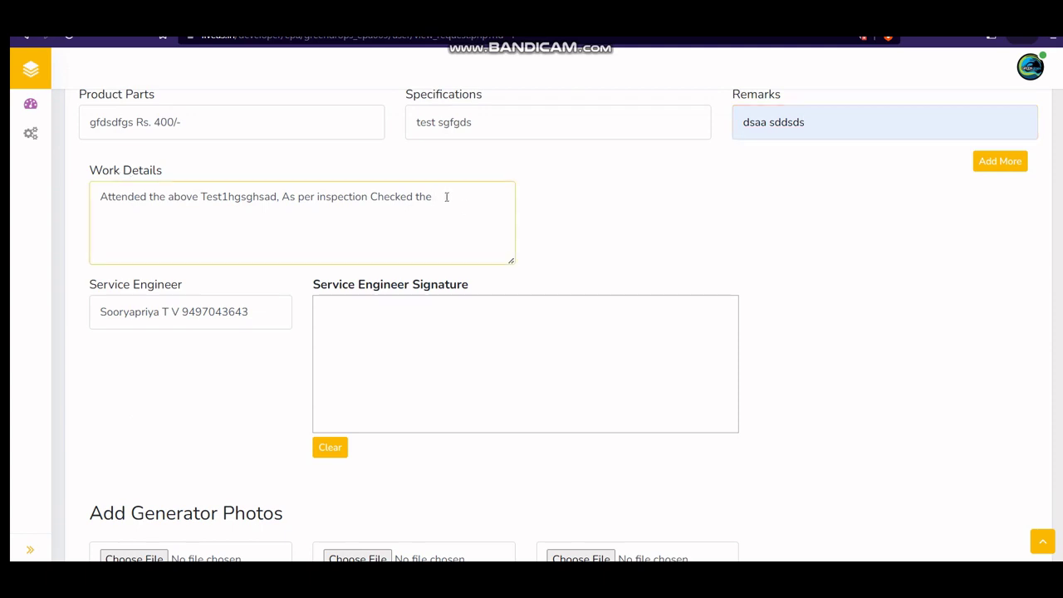
{"action": "type", "text": "gfdddhas"}
{"action": "mouse_move", "coordinate": [421, 339]}
{"action": "left_mouse_down"}
{"action": "mouse_move", "coordinate": [396, 351]}
{"action": "mouse_move", "coordinate": [585, 378]}
{"action": "left_mouse_up"}
{"action": "left_click", "coordinate": [523, 394]}
{"action": "left_click", "coordinate": [542, 391]}
{"action": "scroll", "coordinate": [421, 432], "scroll_direction": "down", "scroll_amount": 3}
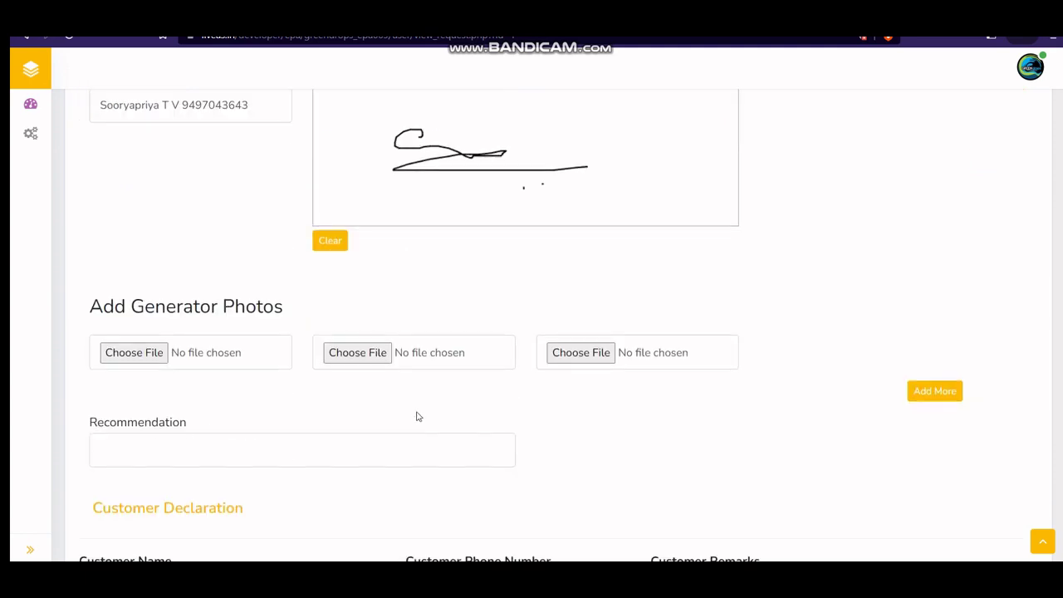
Step: Attach green logo-page-001.jpg to each of the three Add Generator Photos slots
{"action": "left_click", "coordinate": [510, 352]}
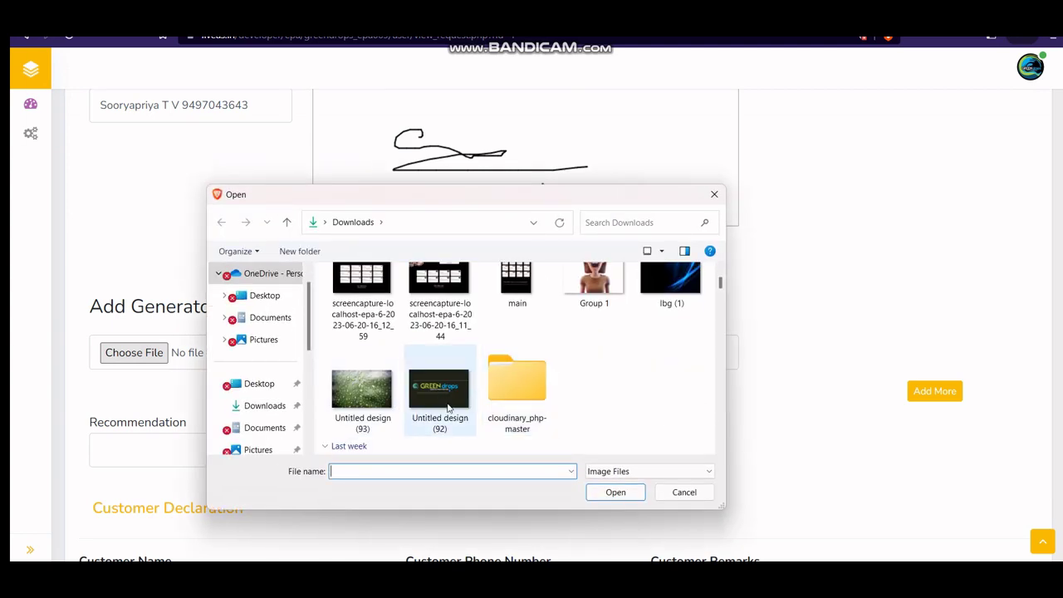
{"action": "left_click", "coordinate": [362, 291]}
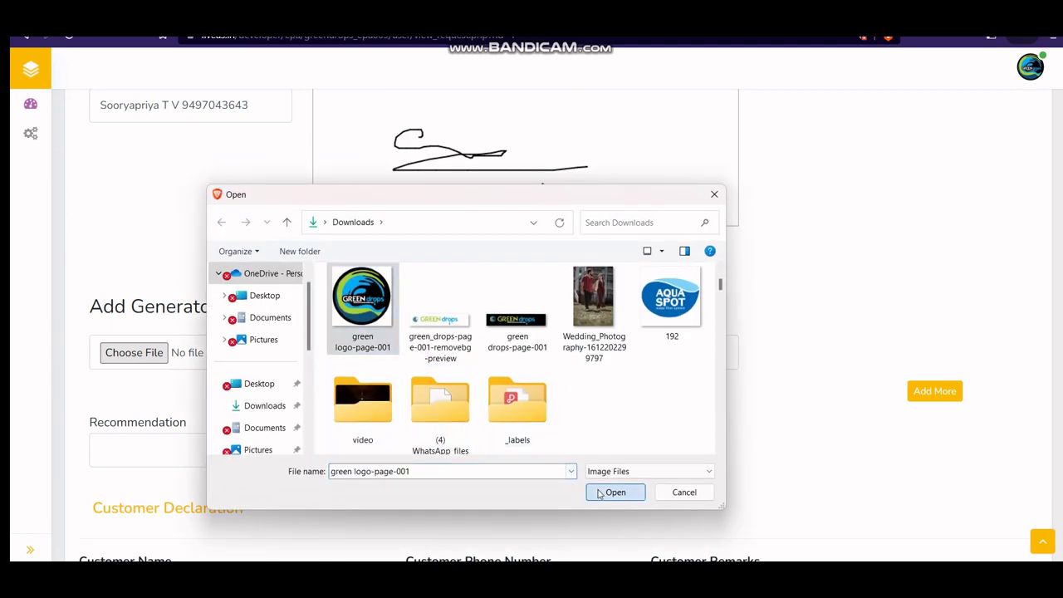
{"action": "left_click", "coordinate": [616, 492]}
{"action": "left_click", "coordinate": [405, 368]}
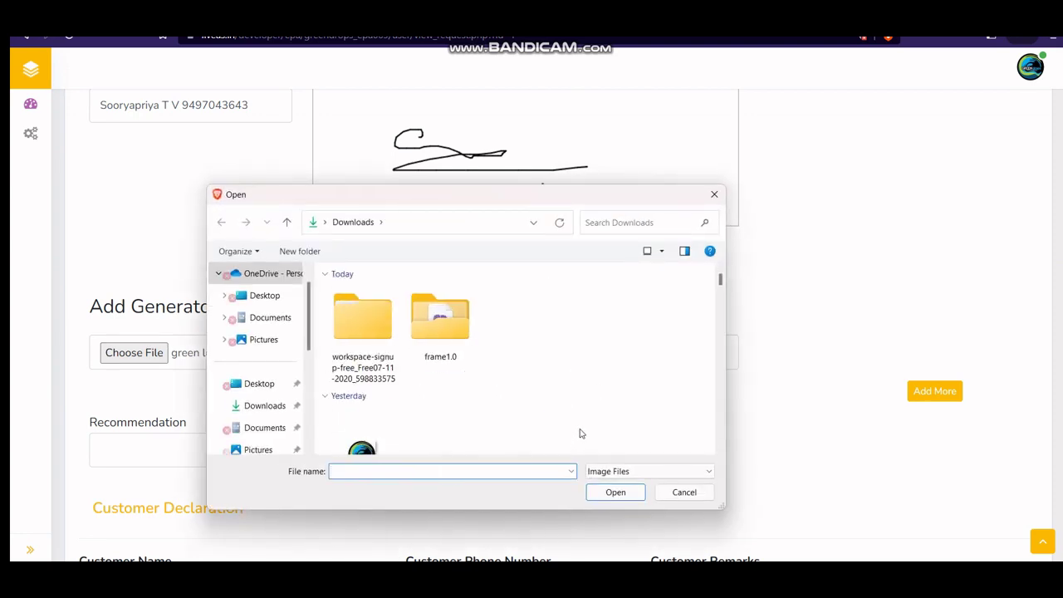
{"action": "left_click", "coordinate": [362, 387]}
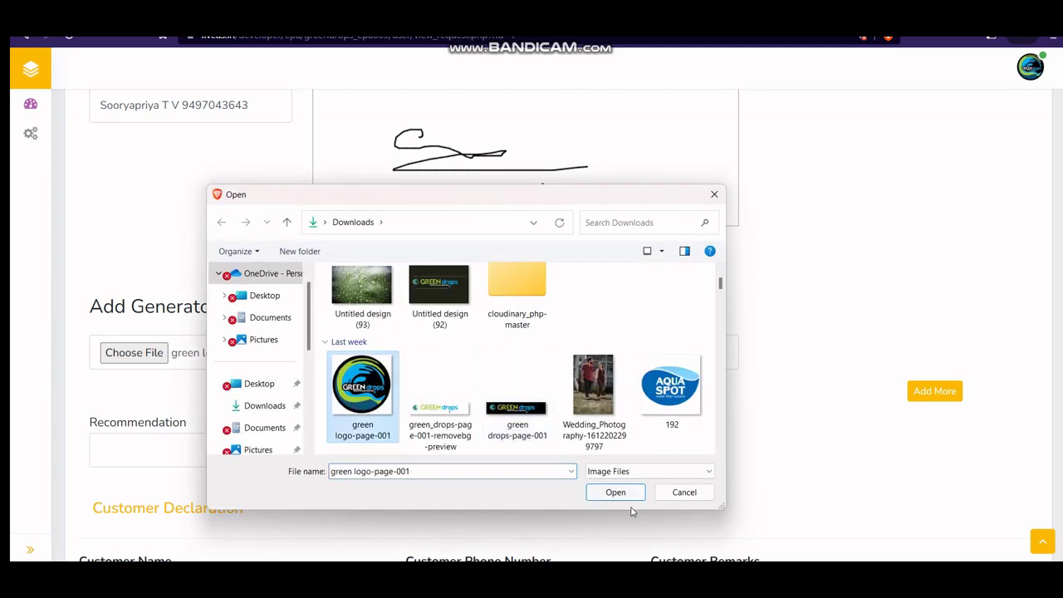
{"action": "left_click", "coordinate": [621, 496]}
{"action": "left_click", "coordinate": [586, 362]}
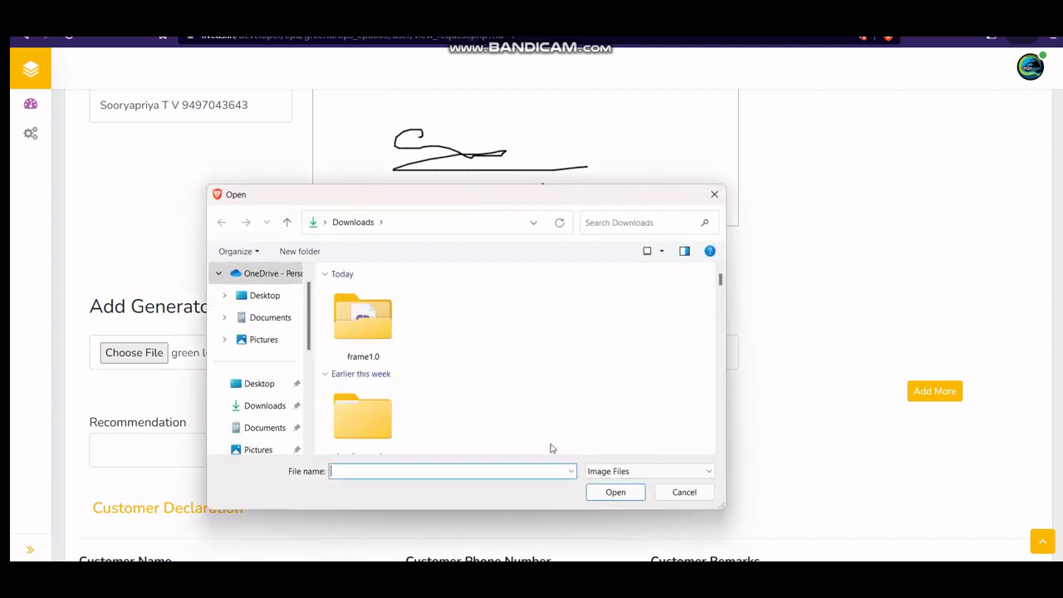
{"action": "scroll", "coordinate": [445, 417], "scroll_direction": "down", "scroll_amount": 5}
{"action": "left_click", "coordinate": [362, 295]}
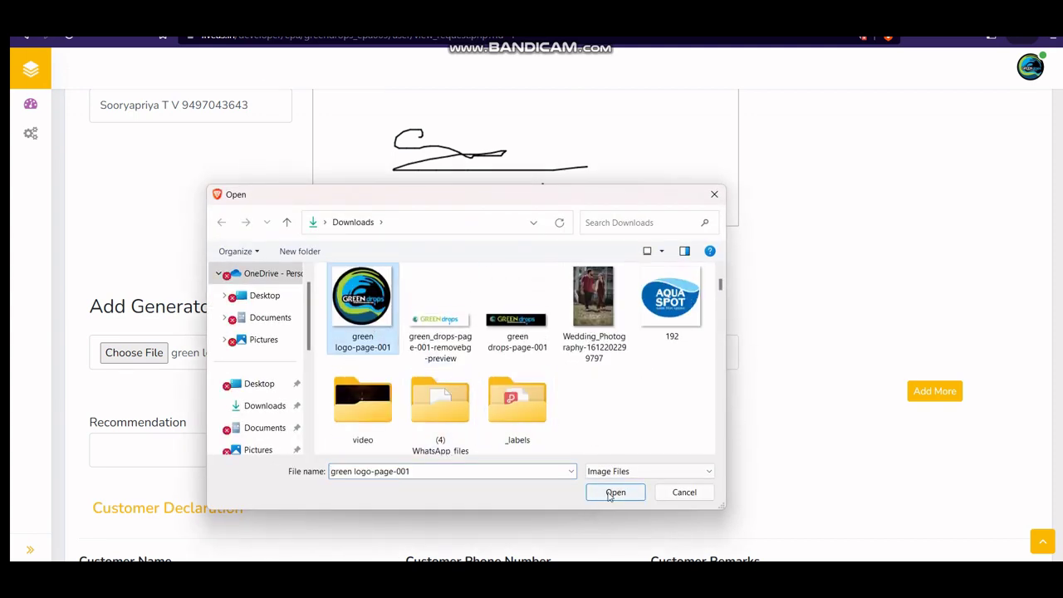
{"action": "left_click", "coordinate": [615, 492]}
{"action": "scroll", "coordinate": [289, 432], "scroll_direction": "down", "scroll_amount": 2}
{"action": "left_click", "coordinate": [181, 312]}
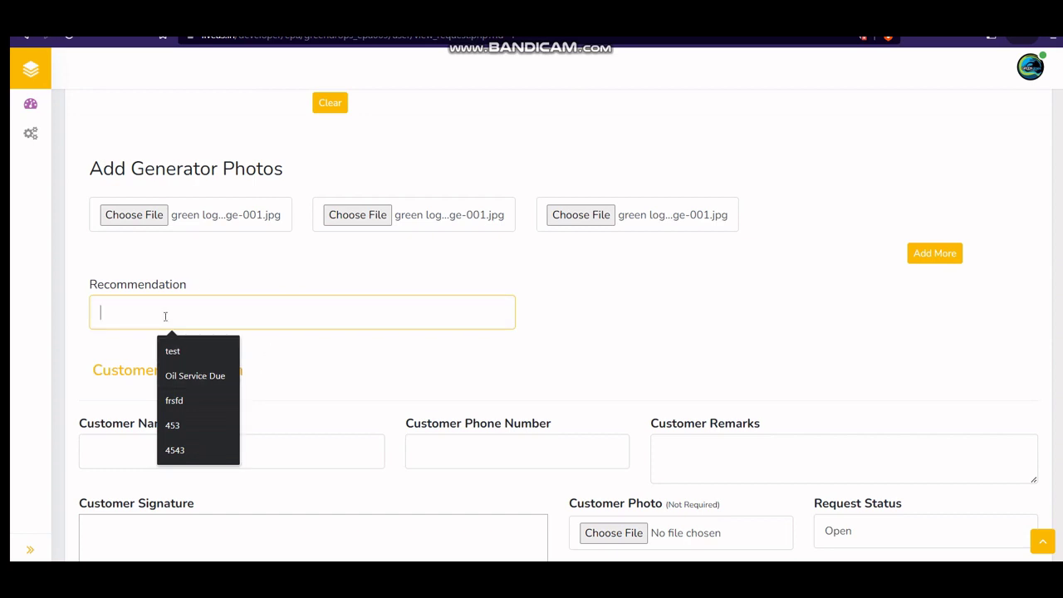
Step: Enter the recommendation 'Change filter' and autofill the saved customer name and phone
{"action": "type", "text": "Change "}
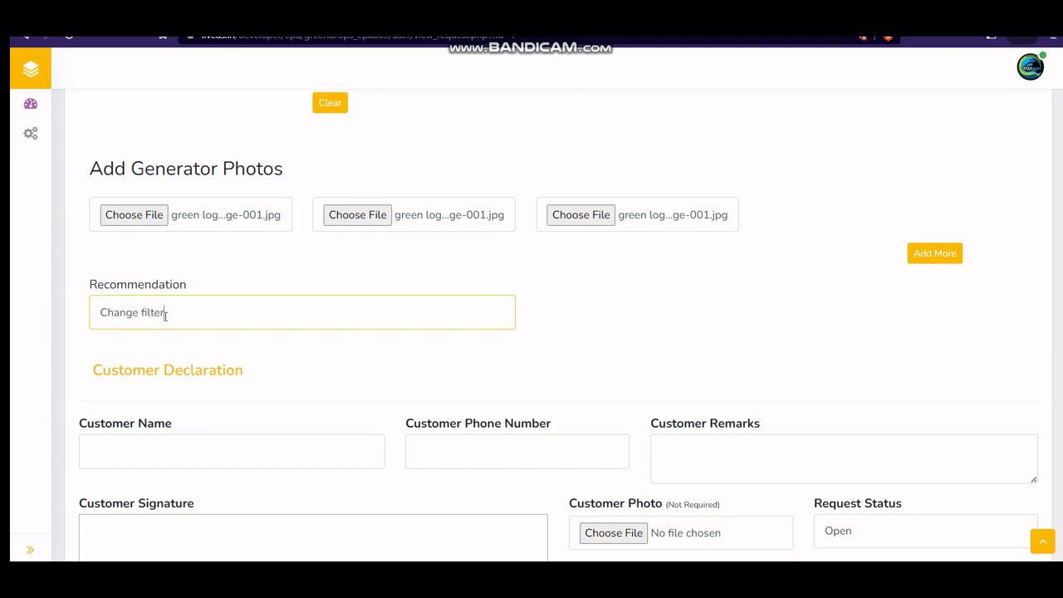
{"action": "type", "text": "filter"}
{"action": "scroll", "coordinate": [308, 356], "scroll_direction": "down", "scroll_amount": 3}
{"action": "left_click", "coordinate": [174, 251]}
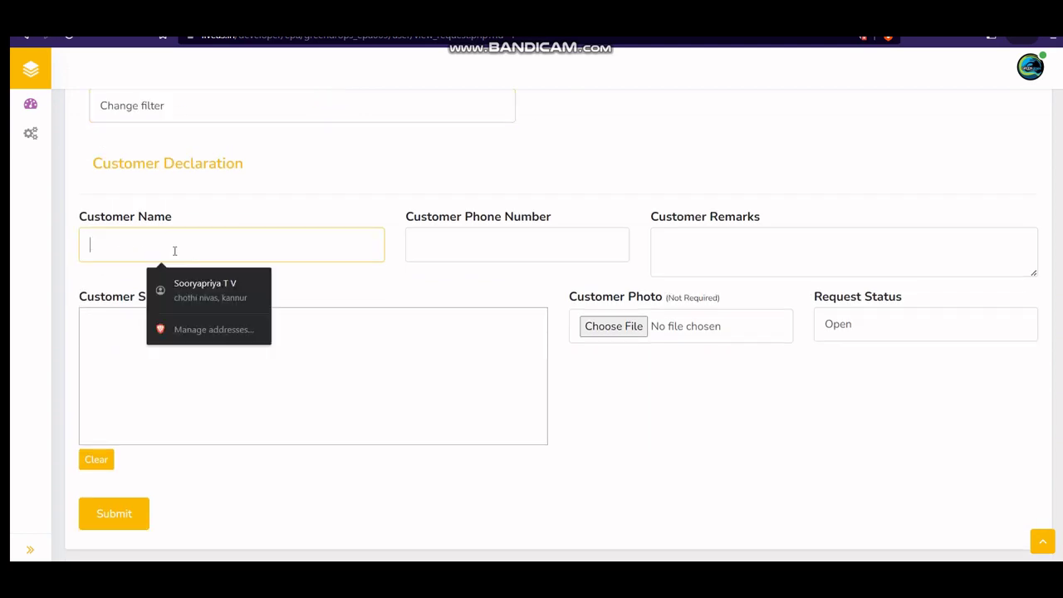
{"action": "left_click", "coordinate": [222, 285]}
{"action": "left_click", "coordinate": [747, 251]}
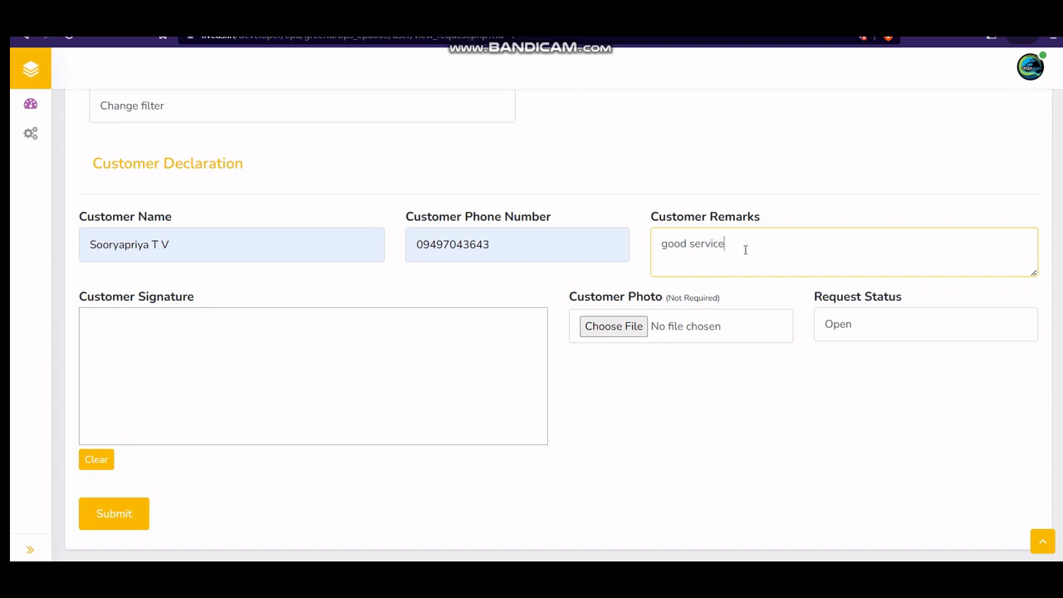
Step: Draw the customer's signature and upload green logo-page-001.jpg as the customer photo
{"action": "mouse_move", "coordinate": [240, 340]}
{"action": "left_mouse_down"}
{"action": "mouse_move", "coordinate": [254, 396]}
{"action": "mouse_move", "coordinate": [356, 373]}
{"action": "mouse_move", "coordinate": [335, 390]}
{"action": "left_mouse_up"}
{"action": "left_click", "coordinate": [310, 395]}
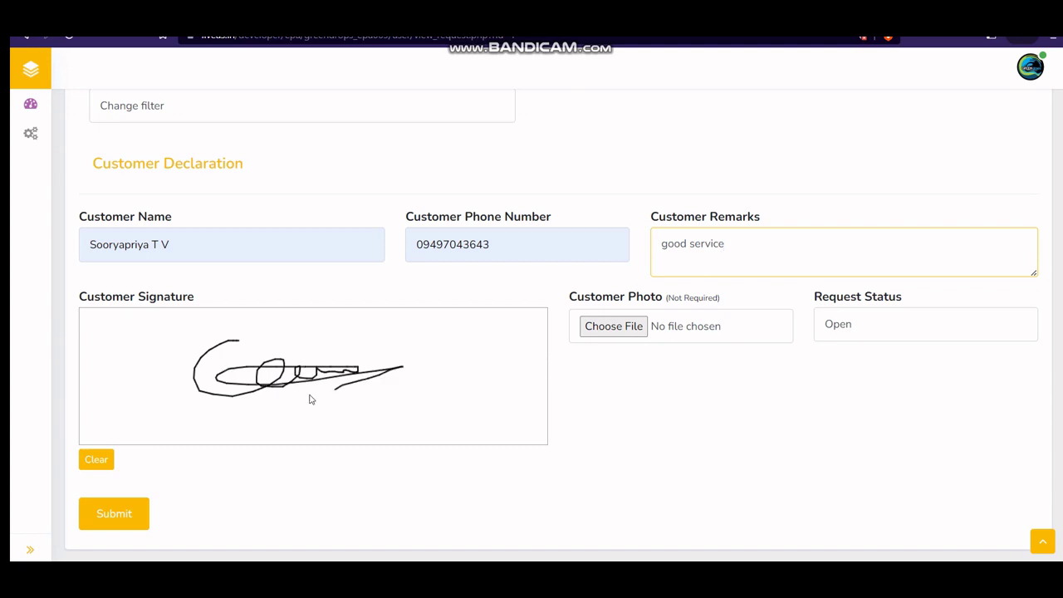
{"action": "left_click", "coordinate": [359, 395]}
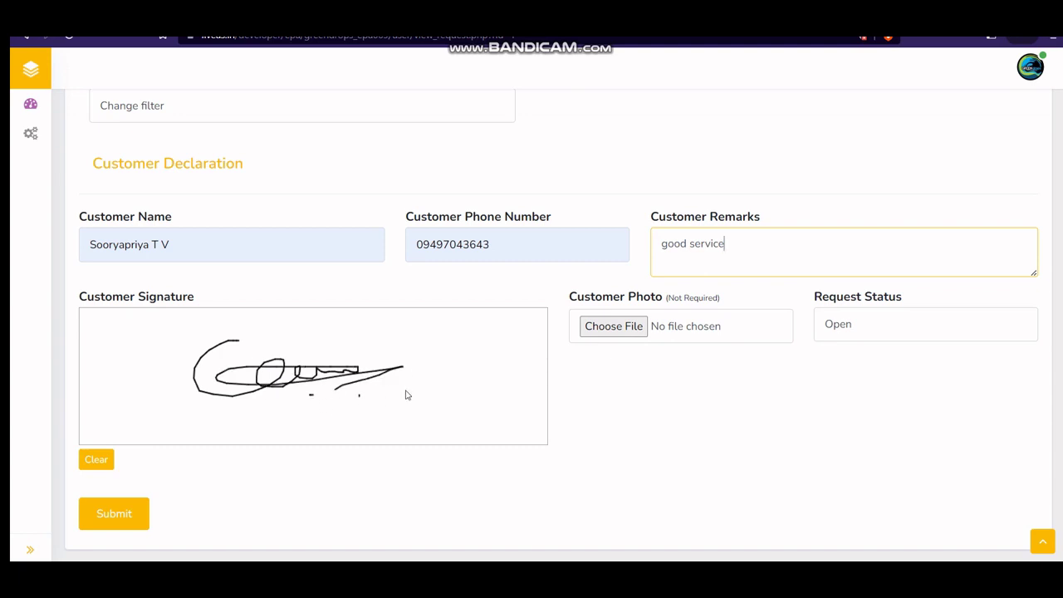
{"action": "left_click", "coordinate": [620, 337]}
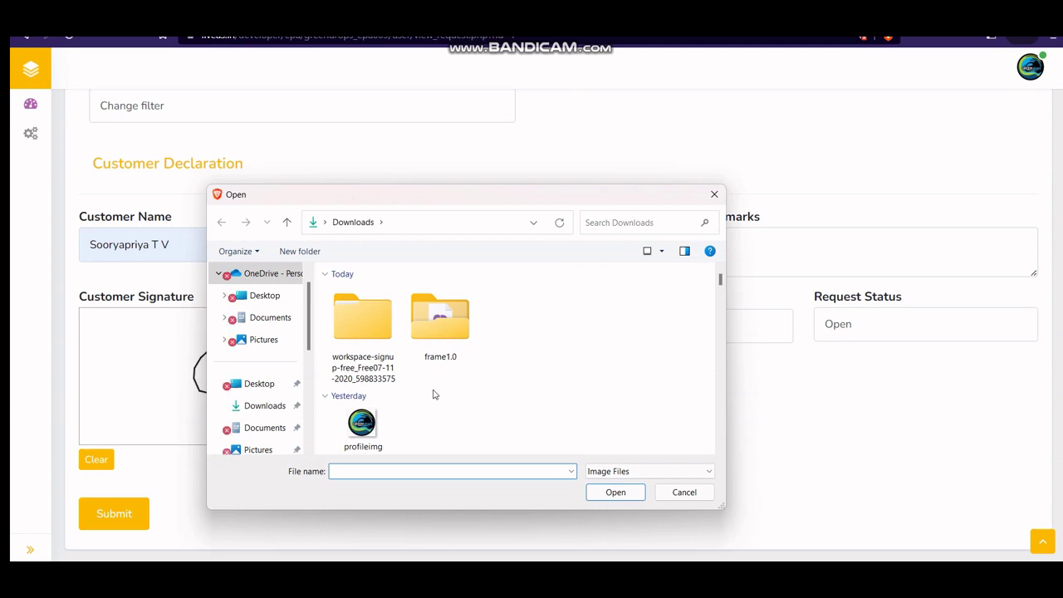
{"action": "scroll", "coordinate": [415, 373], "scroll_direction": "down", "scroll_amount": 5}
{"action": "scroll", "coordinate": [362, 349], "scroll_direction": "down", "scroll_amount": 3}
{"action": "left_click", "coordinate": [354, 317]}
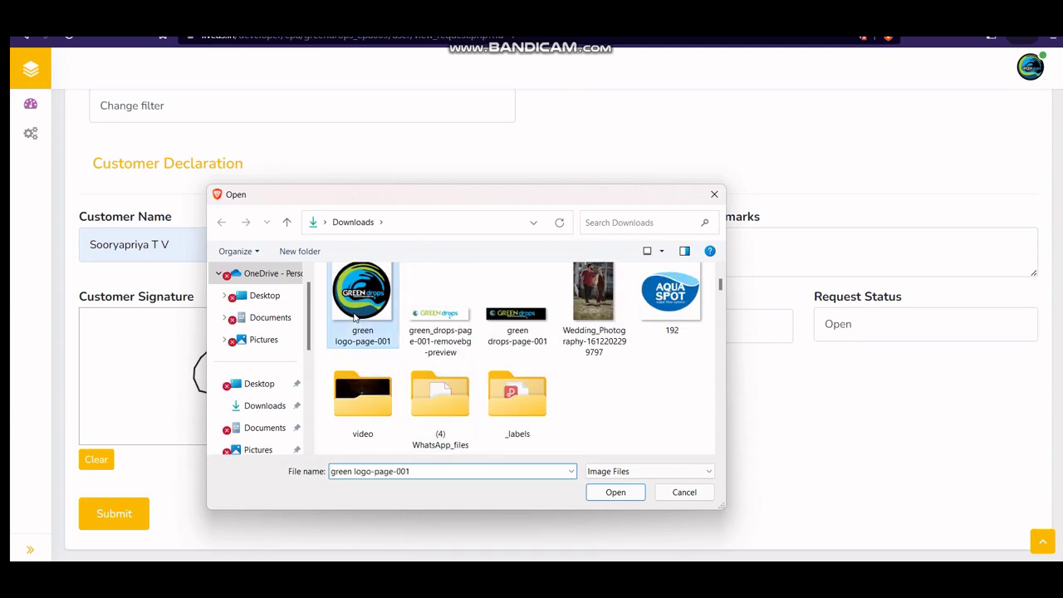
{"action": "left_click", "coordinate": [614, 491]}
Step: Set Request Status to Close and submit the service report
{"action": "left_click", "coordinate": [868, 332]}
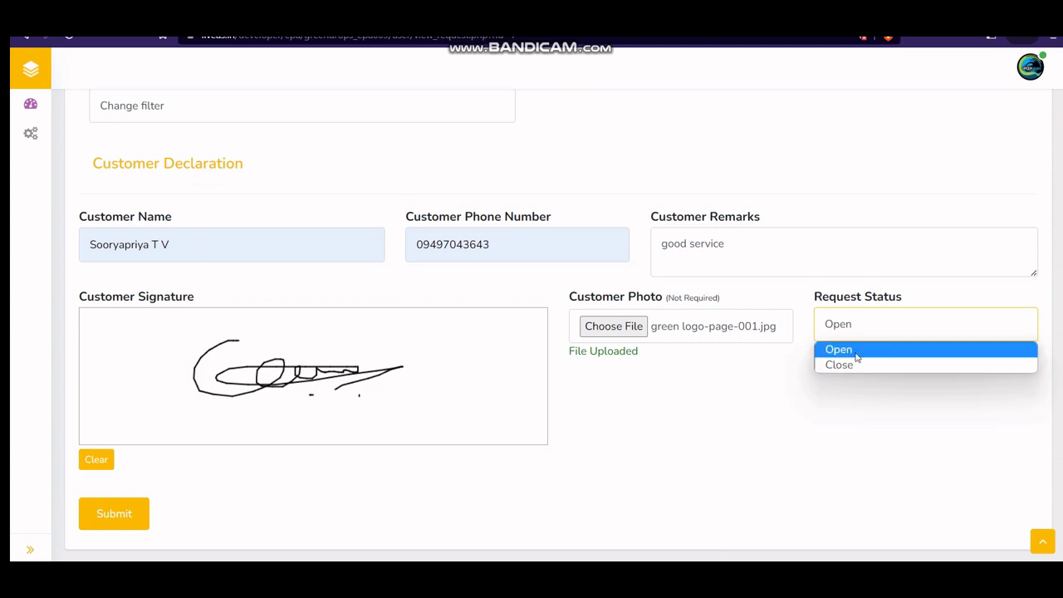
{"action": "left_click", "coordinate": [858, 366]}
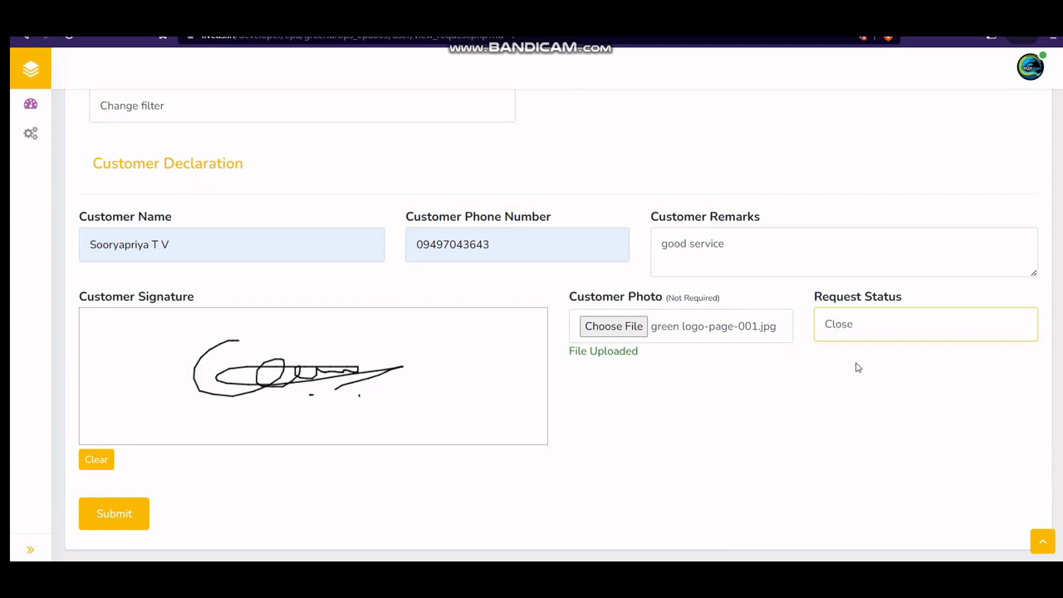
{"action": "left_click", "coordinate": [117, 515]}
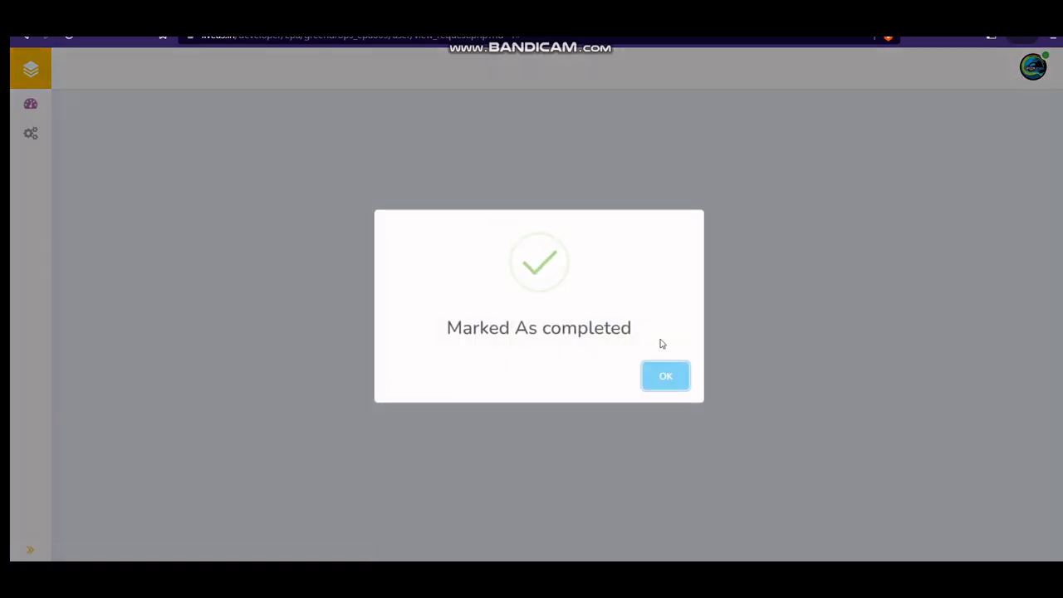
Step: Acknowledge the completion, review the service report PDF, then close it and the reports list
{"action": "left_click", "coordinate": [671, 382]}
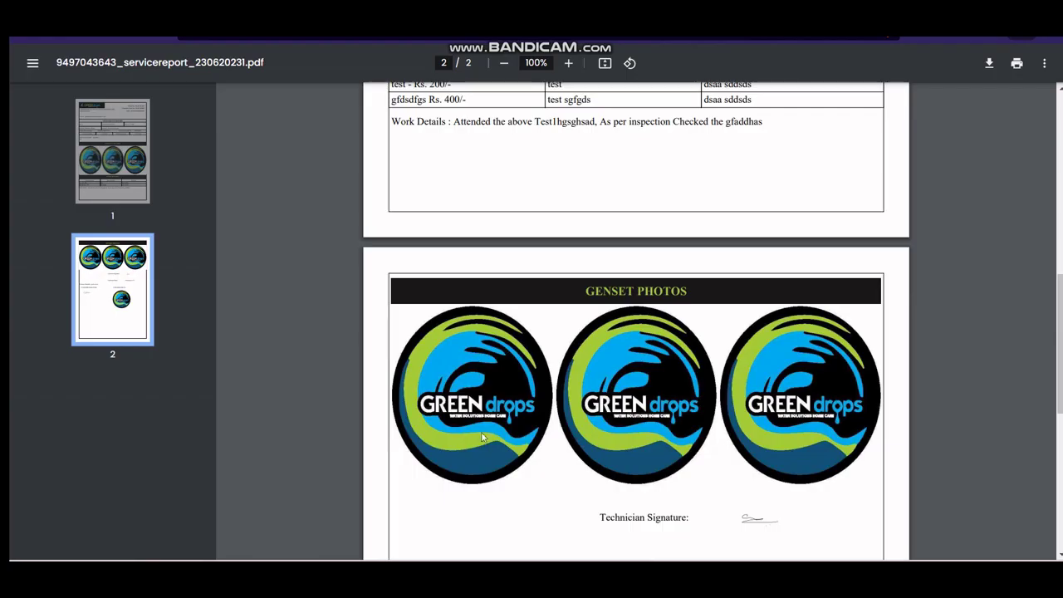
{"action": "left_click", "coordinate": [661, 101]}
{"action": "scroll", "coordinate": [506, 353], "scroll_direction": "up", "scroll_amount": 10}
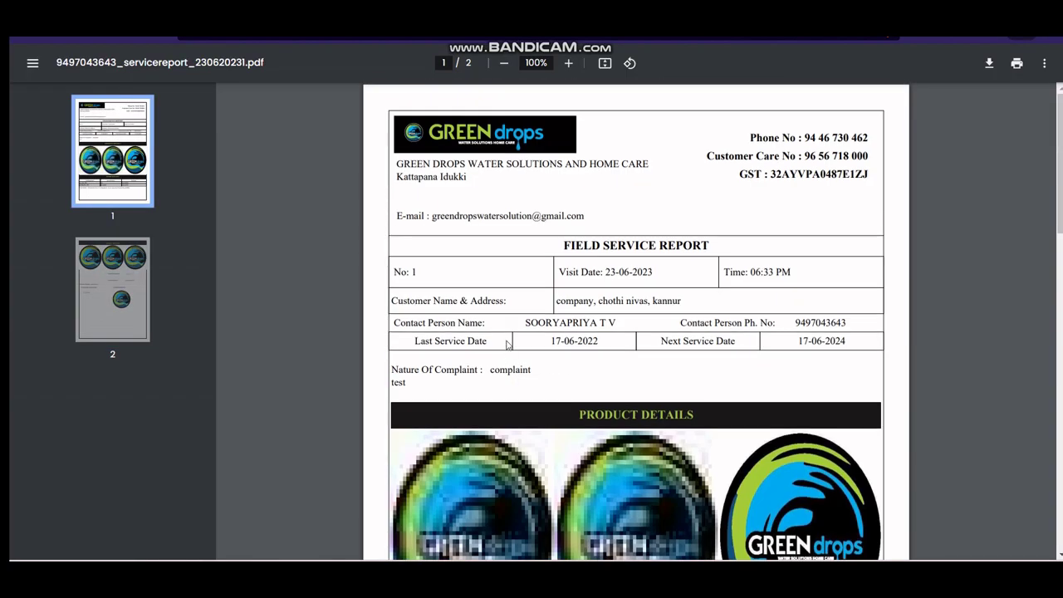
{"action": "scroll", "coordinate": [508, 344], "scroll_direction": "down", "scroll_amount": 10}
{"action": "key", "text": "ctrl+w"}
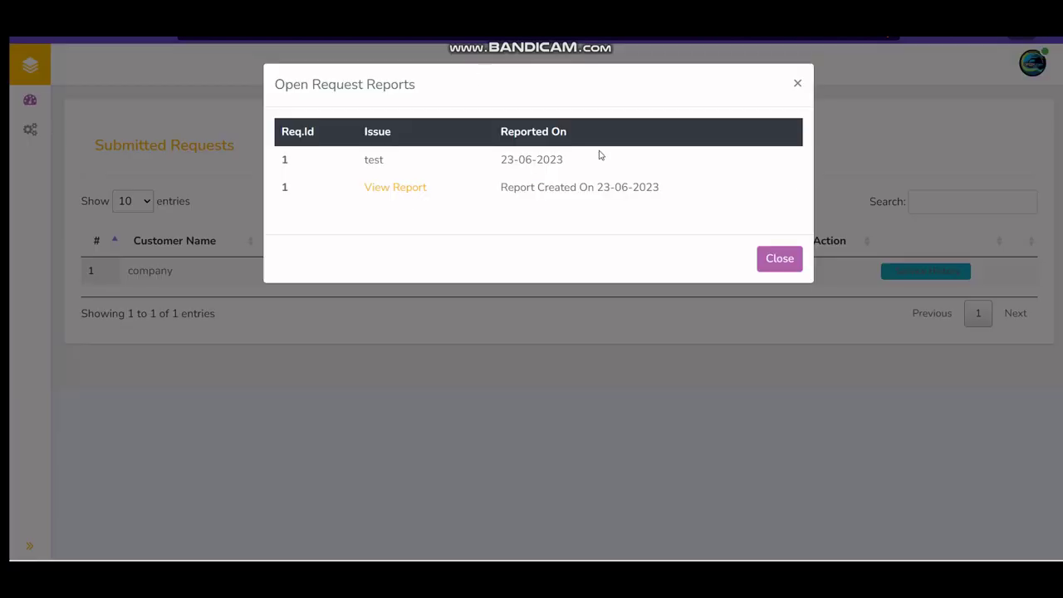
{"action": "left_click", "coordinate": [779, 257]}
Step: Check the request's service history under Submitted Requests, then switch to the admin panel window
{"action": "mouse_move", "coordinate": [40, 133]}
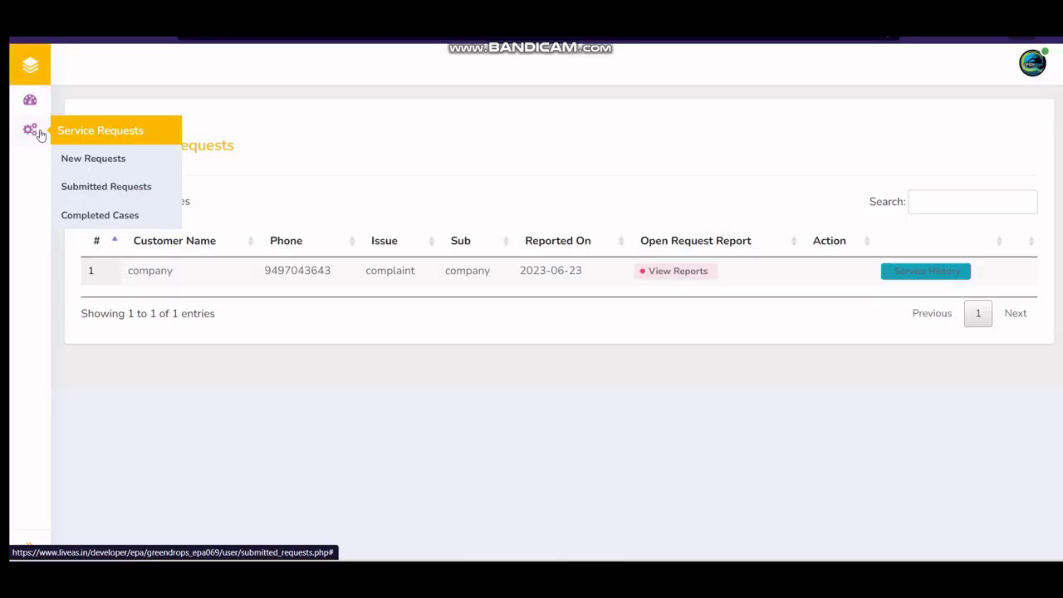
{"action": "left_click", "coordinate": [86, 186]}
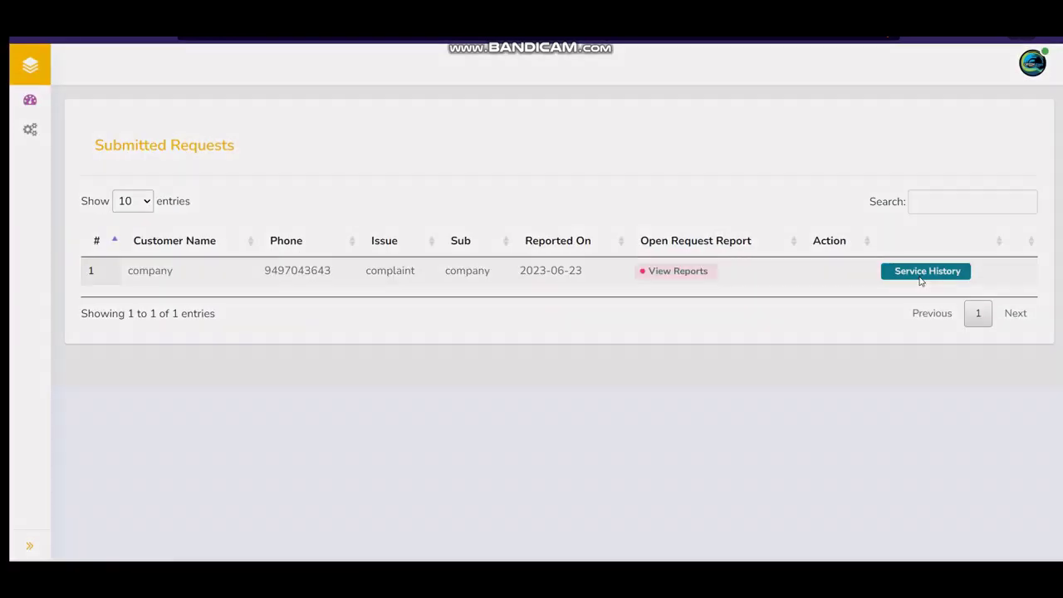
{"action": "left_click", "coordinate": [920, 276]}
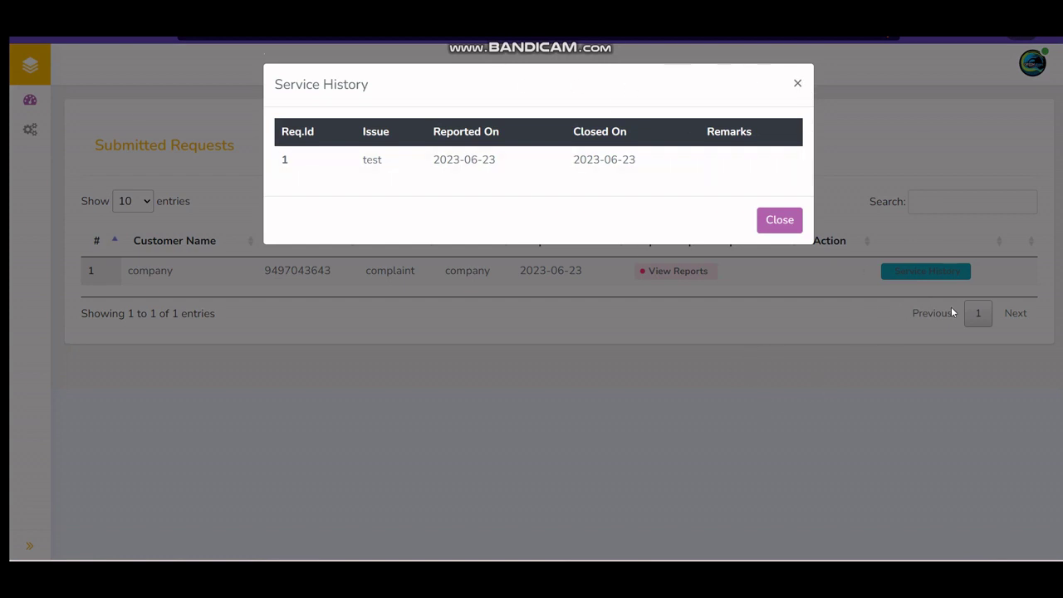
{"action": "left_click", "coordinate": [797, 86]}
{"action": "left_click", "coordinate": [1033, 65]}
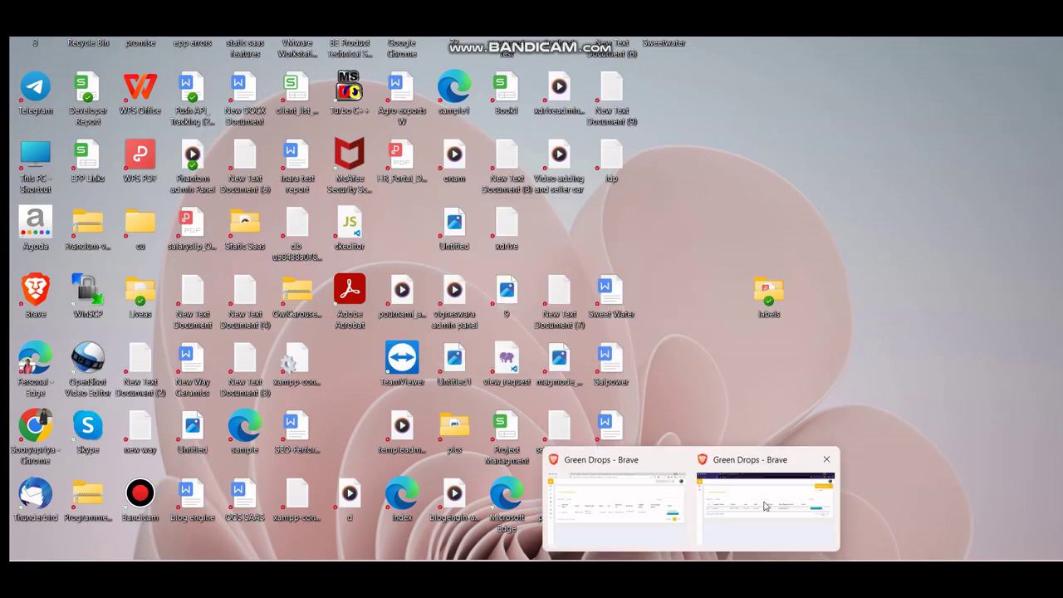
{"action": "mouse_move", "coordinate": [755, 509]}
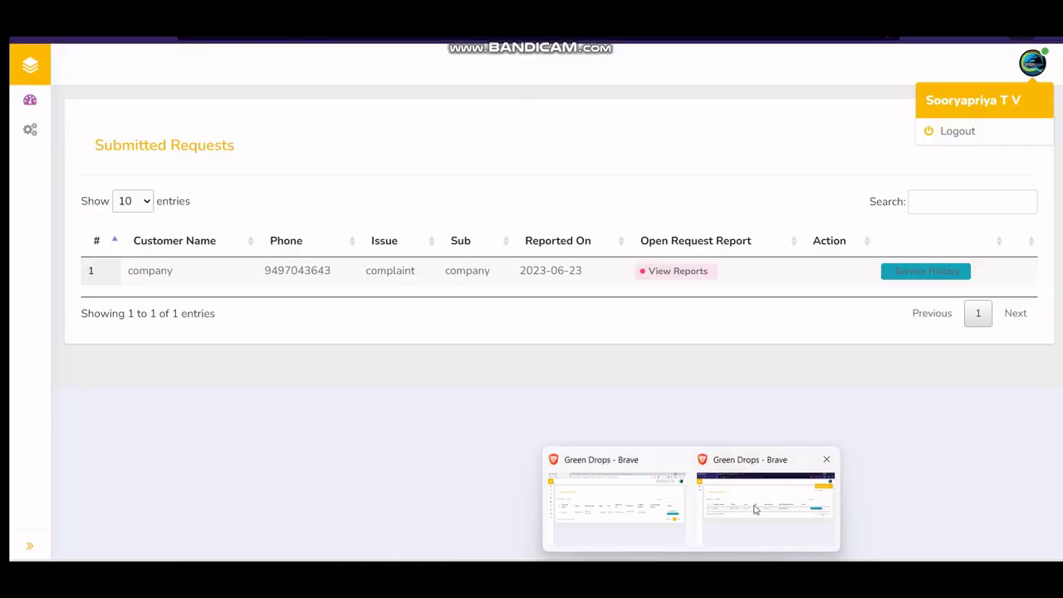
{"action": "left_click", "coordinate": [664, 521]}
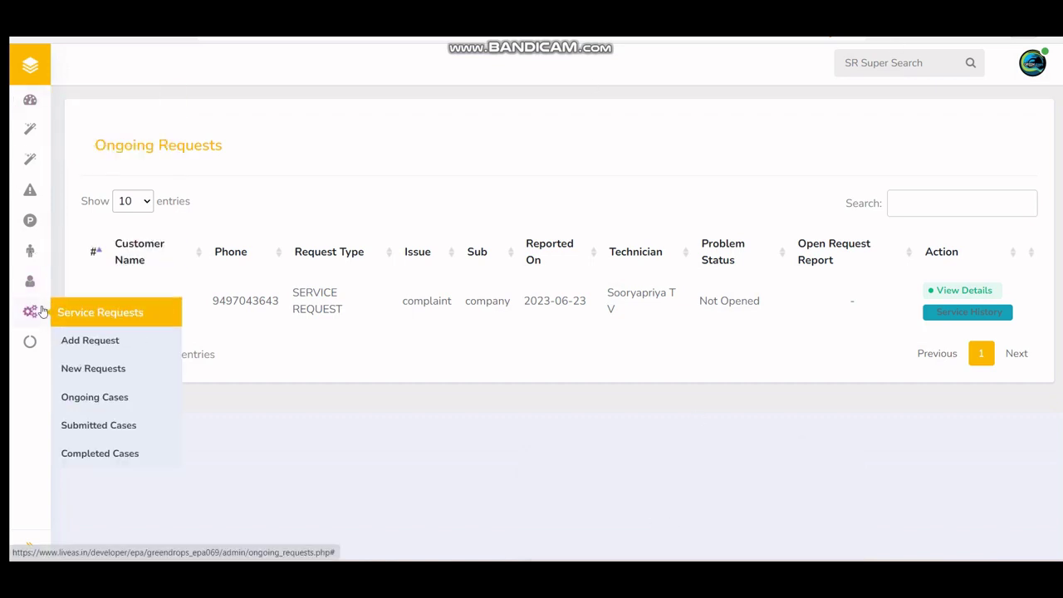
Step: From Submitted Cases, review the company's service report PDF and send it to the customer
{"action": "left_click", "coordinate": [107, 430]}
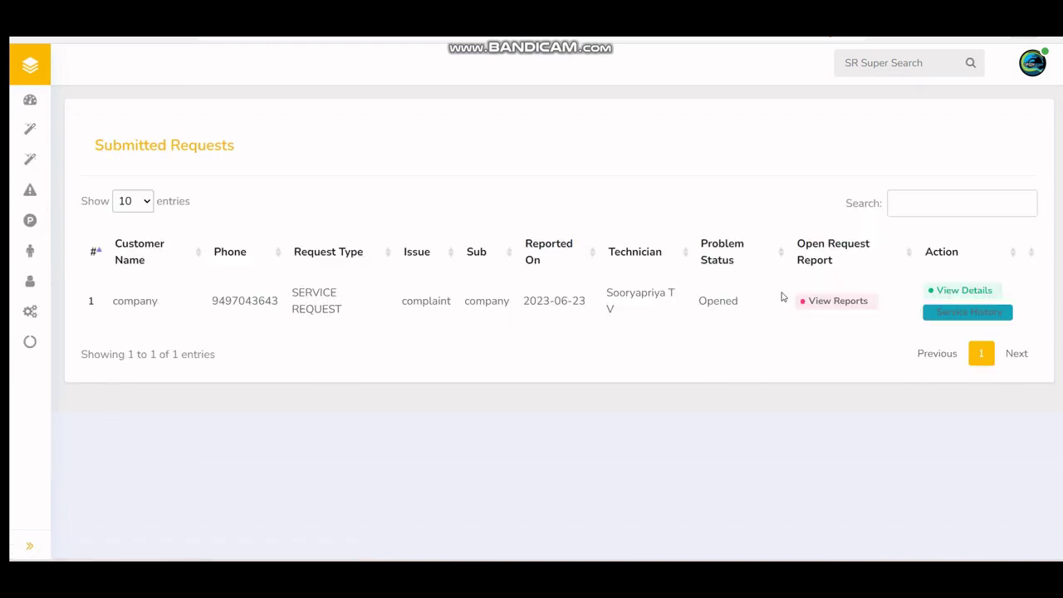
{"action": "left_click", "coordinate": [836, 304]}
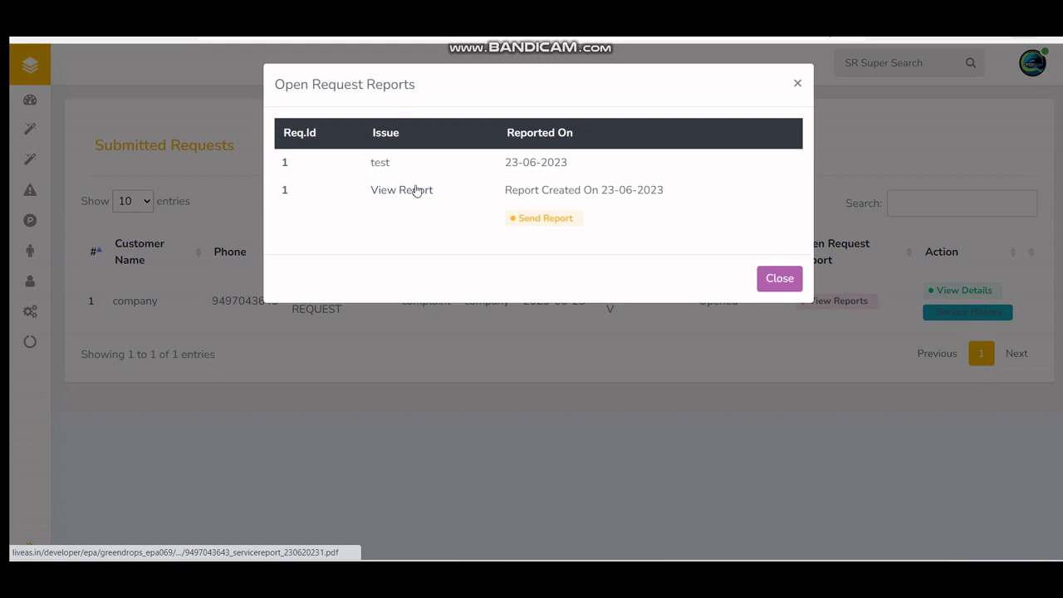
{"action": "left_click", "coordinate": [416, 190]}
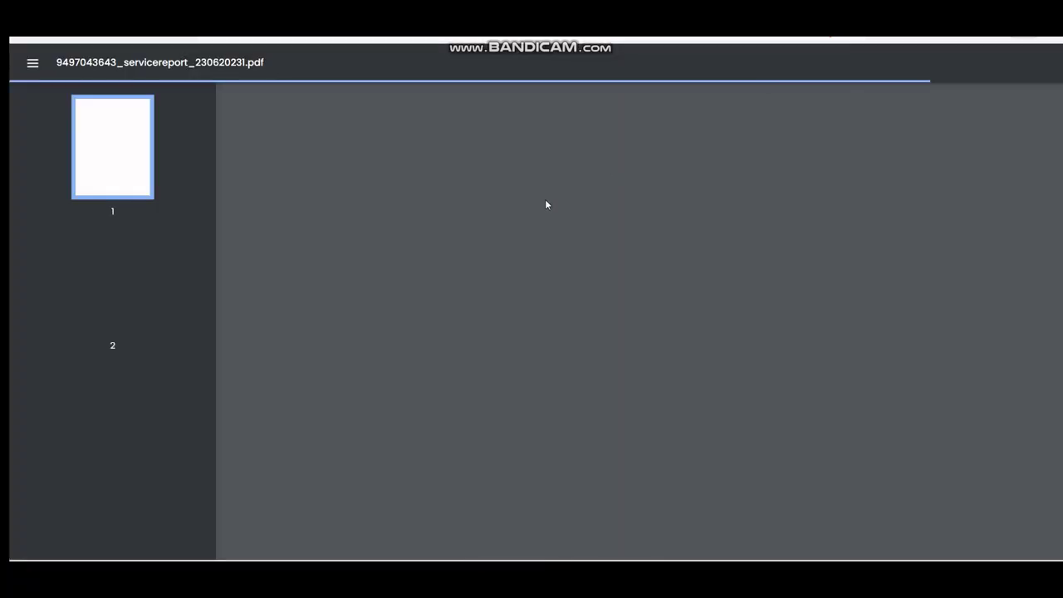
{"action": "scroll", "coordinate": [546, 205], "scroll_direction": "down", "scroll_amount": 12}
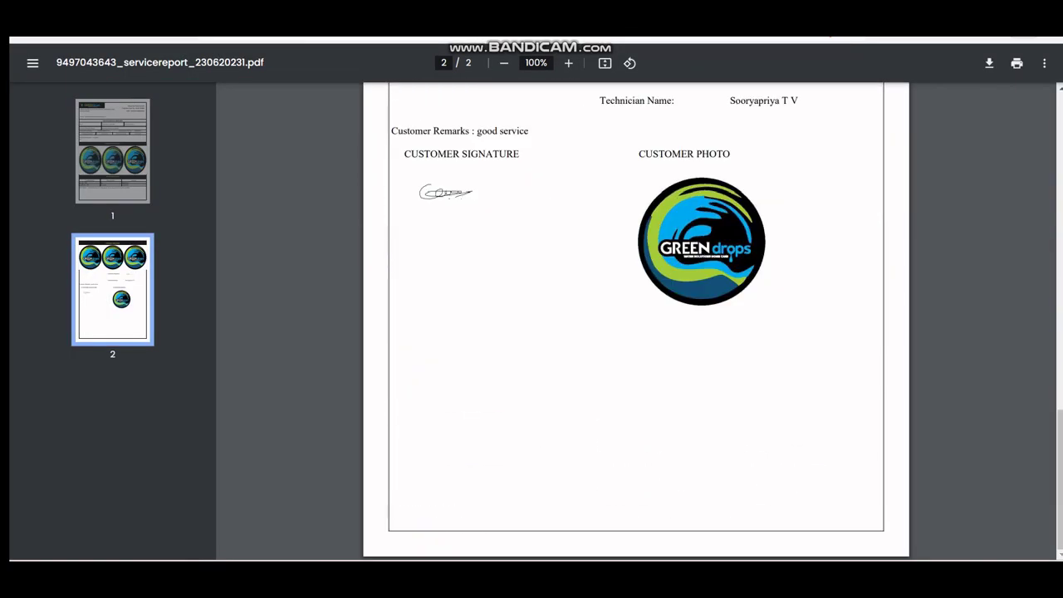
{"action": "key", "text": "ctrl+w"}
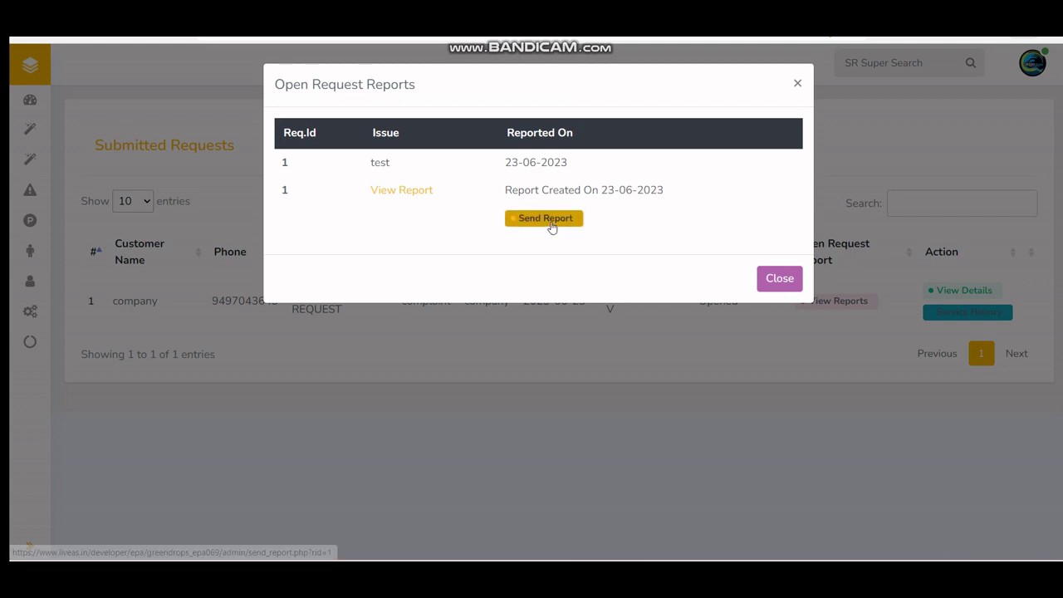
{"action": "left_click", "coordinate": [548, 219]}
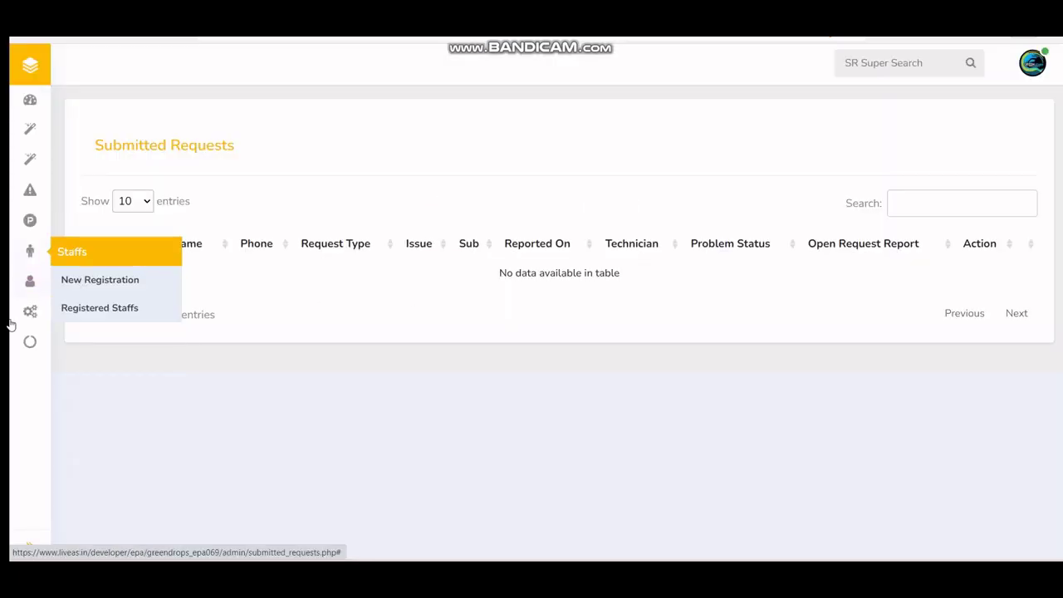
{"action": "mouse_move", "coordinate": [43, 313]}
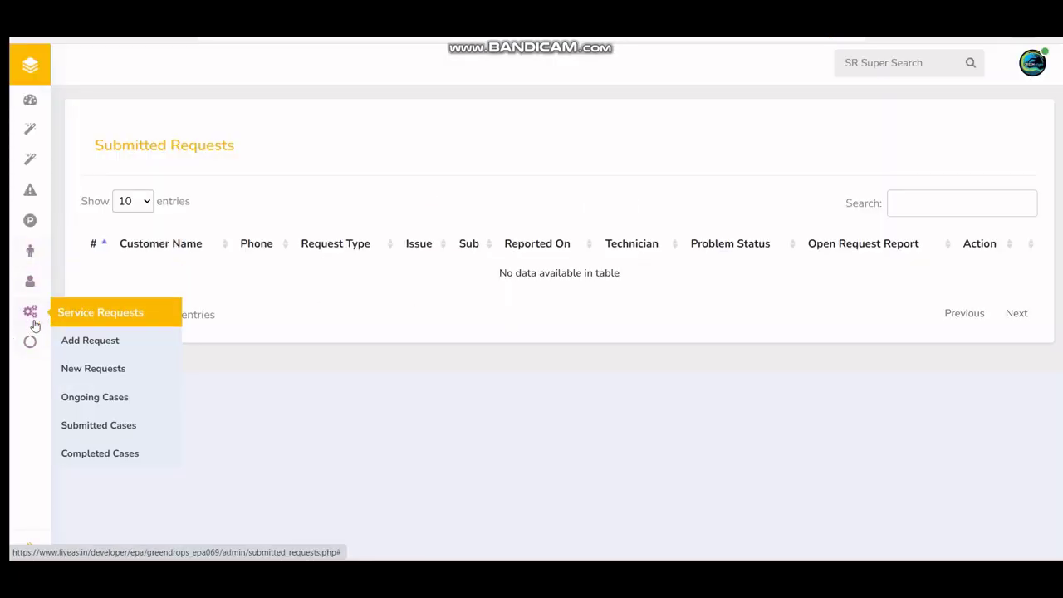
Step: Open the completed request's details in the Completed Cases list
{"action": "left_click", "coordinate": [77, 462]}
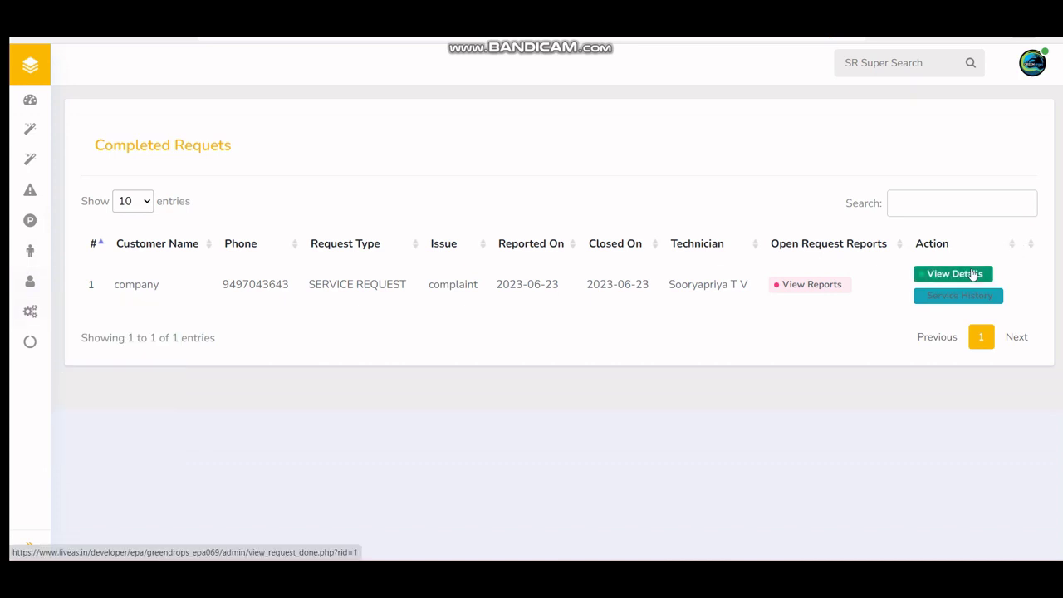
{"action": "left_click", "coordinate": [969, 274]}
{"action": "scroll", "coordinate": [482, 323], "scroll_direction": "down", "scroll_amount": 5}
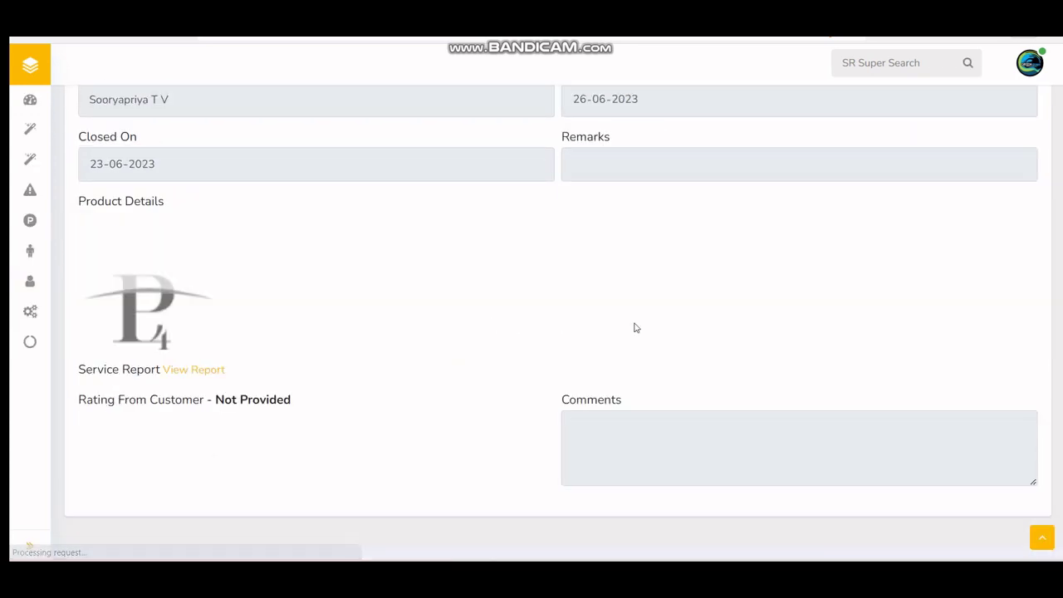
Step: Review the Reports dashboard's 100% completed summary and open the account options
{"action": "left_click", "coordinate": [30, 344]}
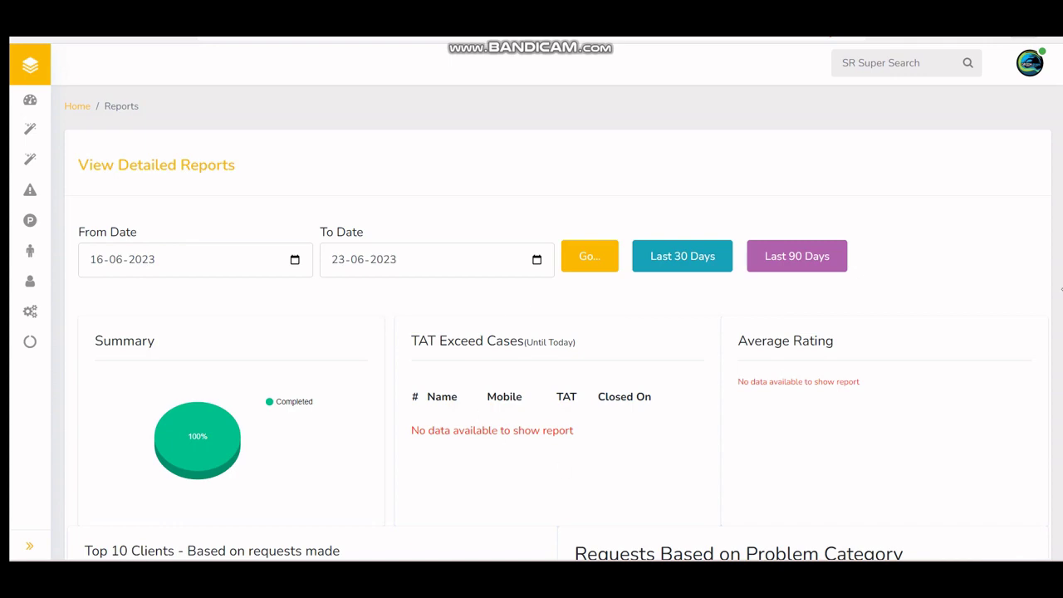
{"action": "scroll", "coordinate": [693, 462], "scroll_direction": "down", "scroll_amount": 5}
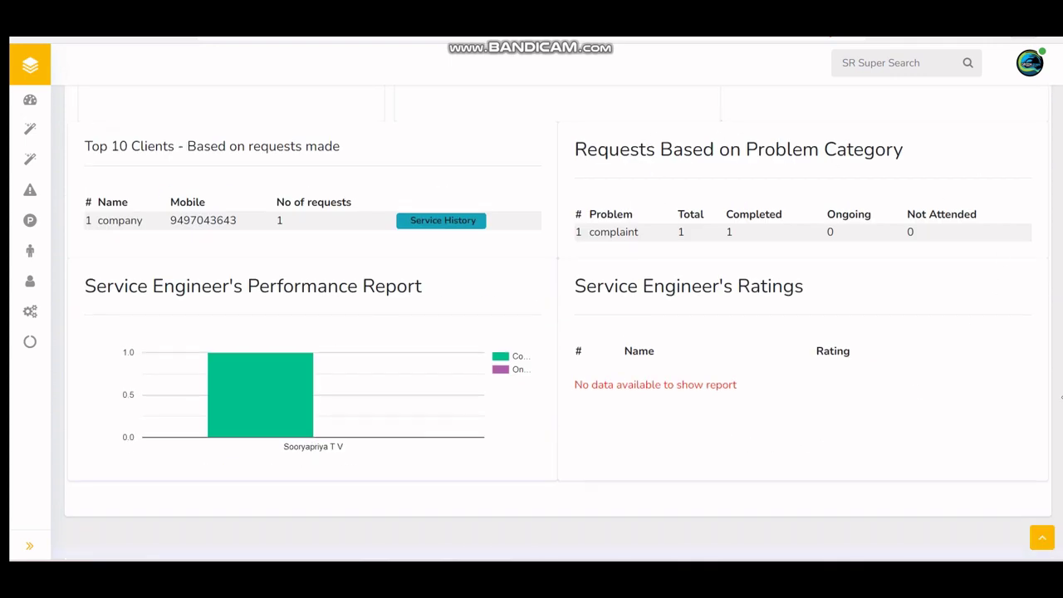
{"action": "scroll", "coordinate": [629, 357], "scroll_direction": "up", "scroll_amount": 5}
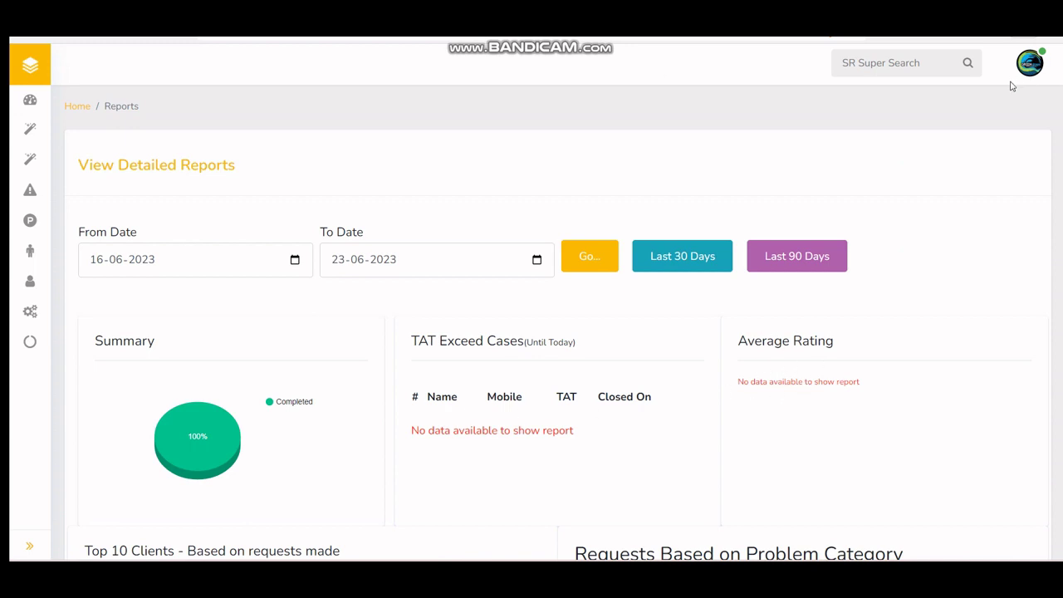
{"action": "left_click", "coordinate": [1029, 65]}
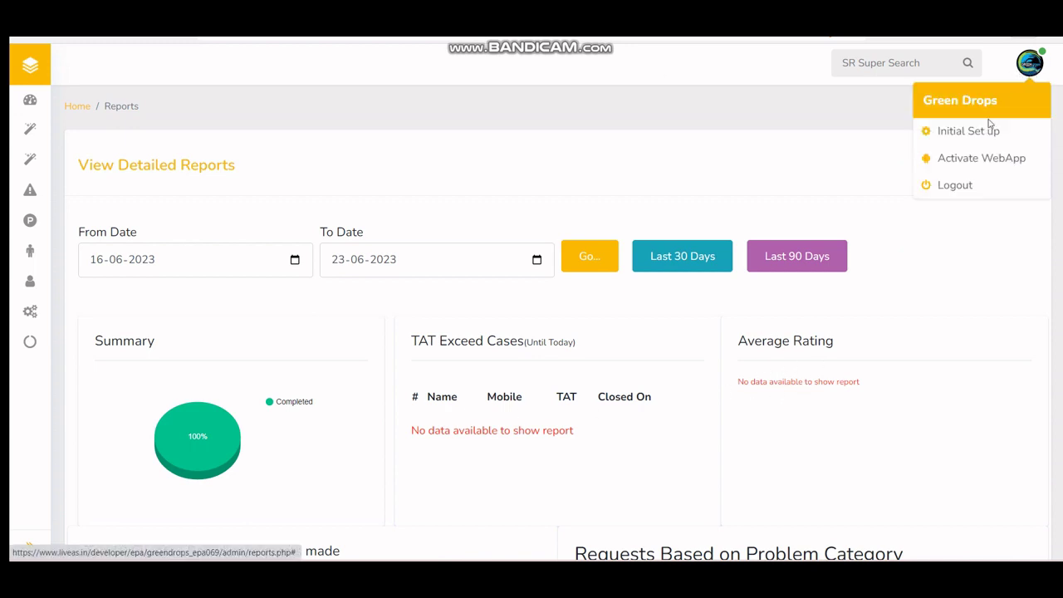
Step: Log out and start a ticket with the saved customer name, mobile and email autofilled
{"action": "left_click", "coordinate": [952, 191]}
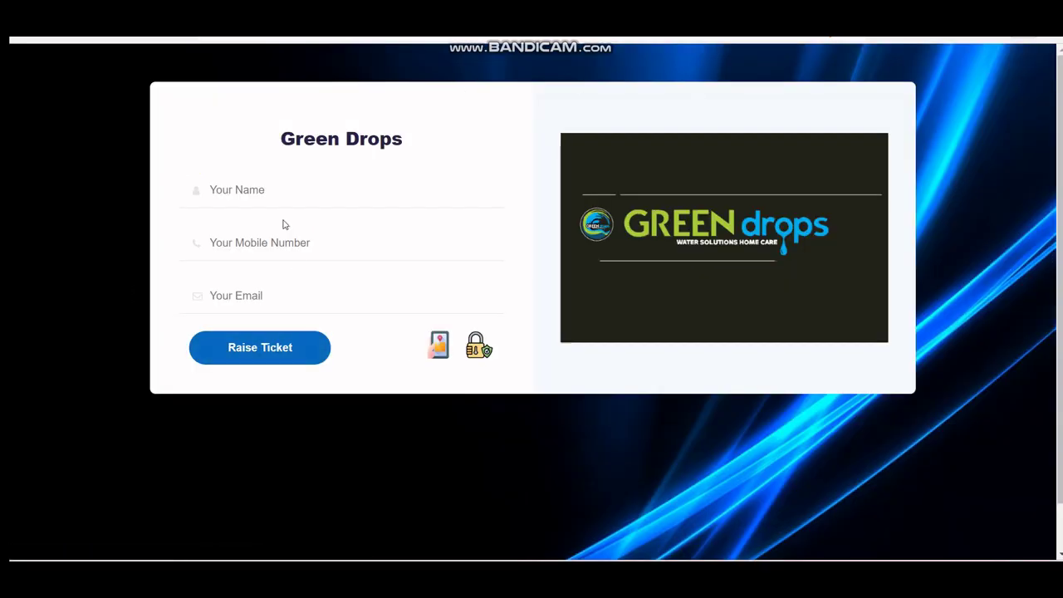
{"action": "left_click", "coordinate": [257, 190]}
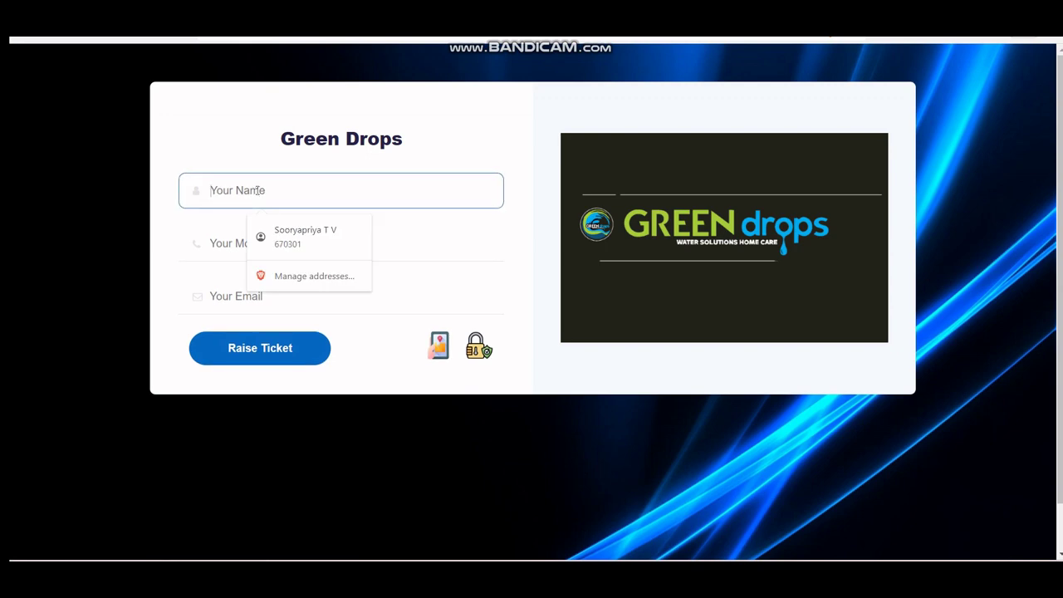
{"action": "left_click", "coordinate": [303, 241]}
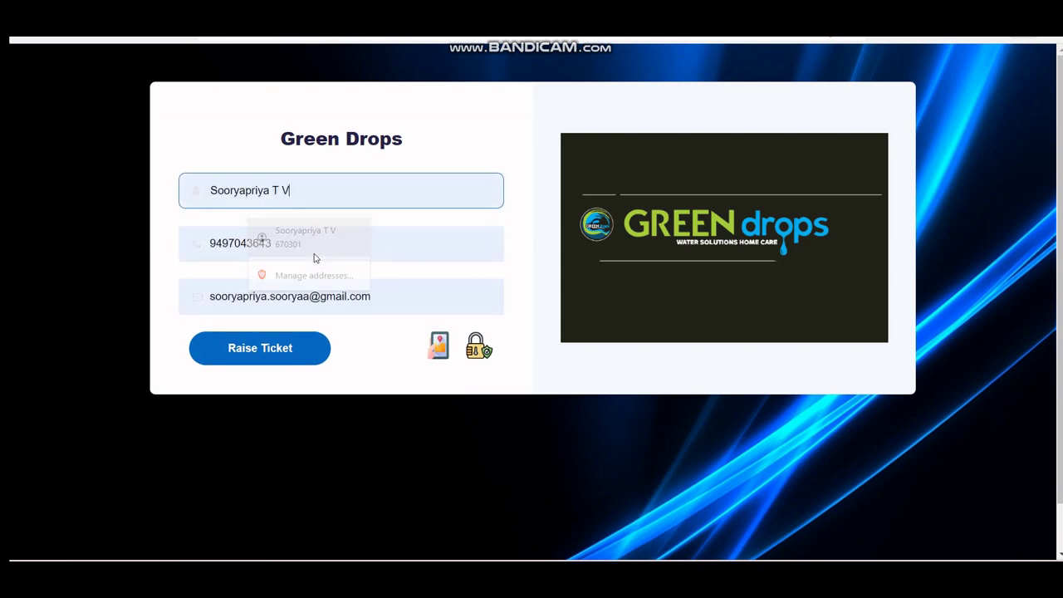
{"action": "left_click", "coordinate": [274, 350]}
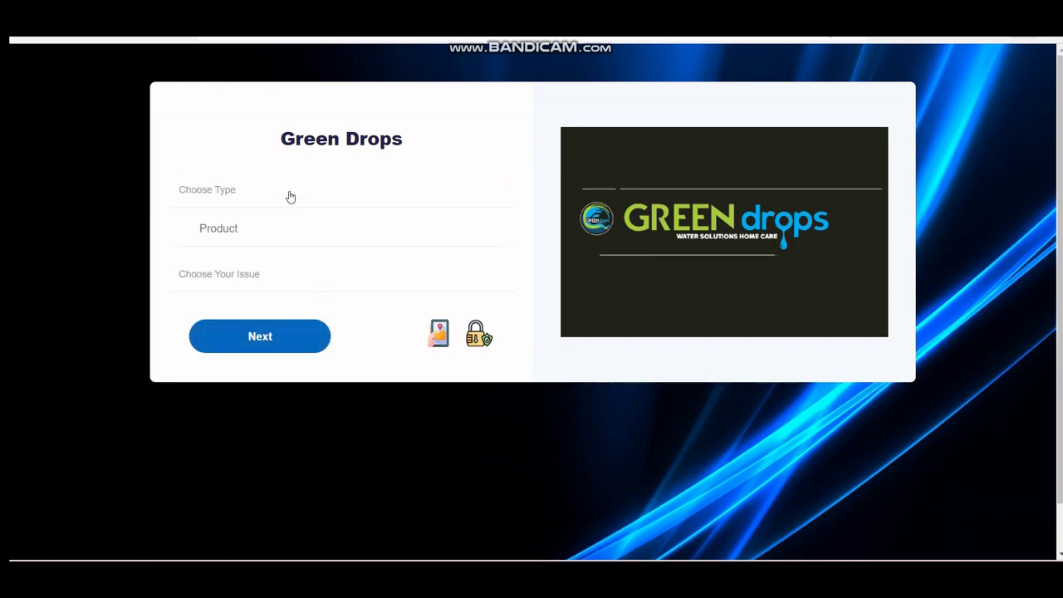
Step: Choose ticket type Water Filter, product Test1, issue test complaint and exact issue Leak
{"action": "left_click", "coordinate": [290, 197]}
{"action": "left_click", "coordinate": [275, 225]}
{"action": "left_click", "coordinate": [278, 231]}
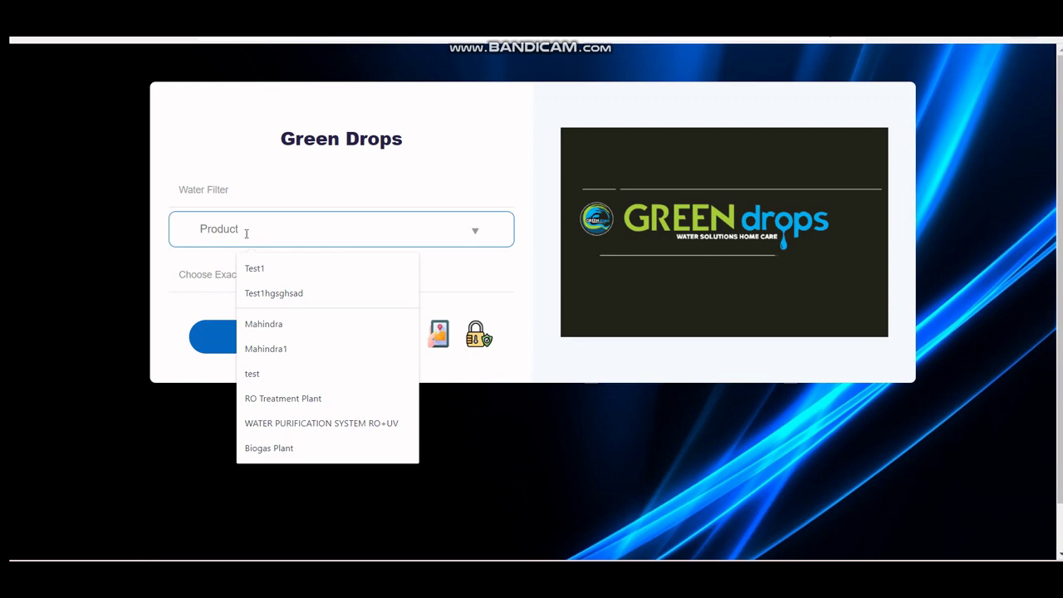
{"action": "left_click", "coordinate": [290, 270]}
{"action": "left_click", "coordinate": [280, 275]}
{"action": "left_click", "coordinate": [274, 308]}
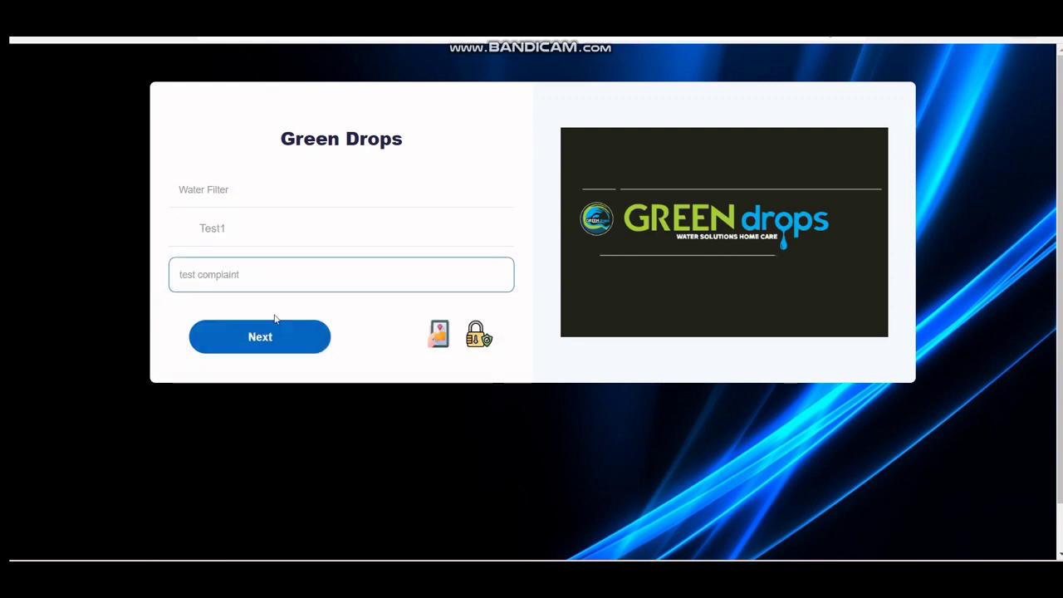
{"action": "left_click", "coordinate": [260, 327]}
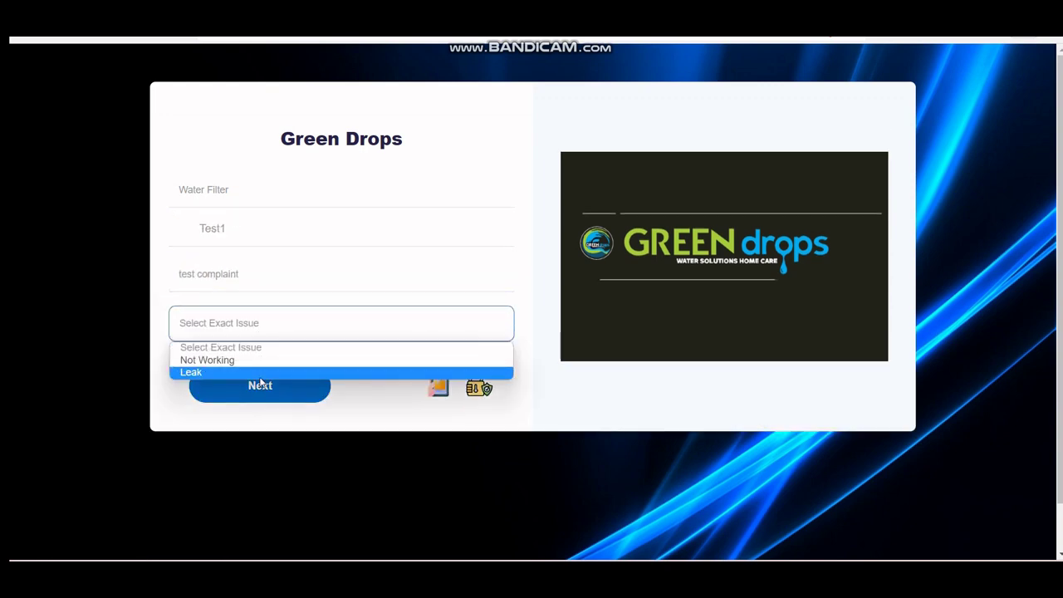
{"action": "left_click", "coordinate": [260, 374]}
{"action": "left_click", "coordinate": [260, 426]}
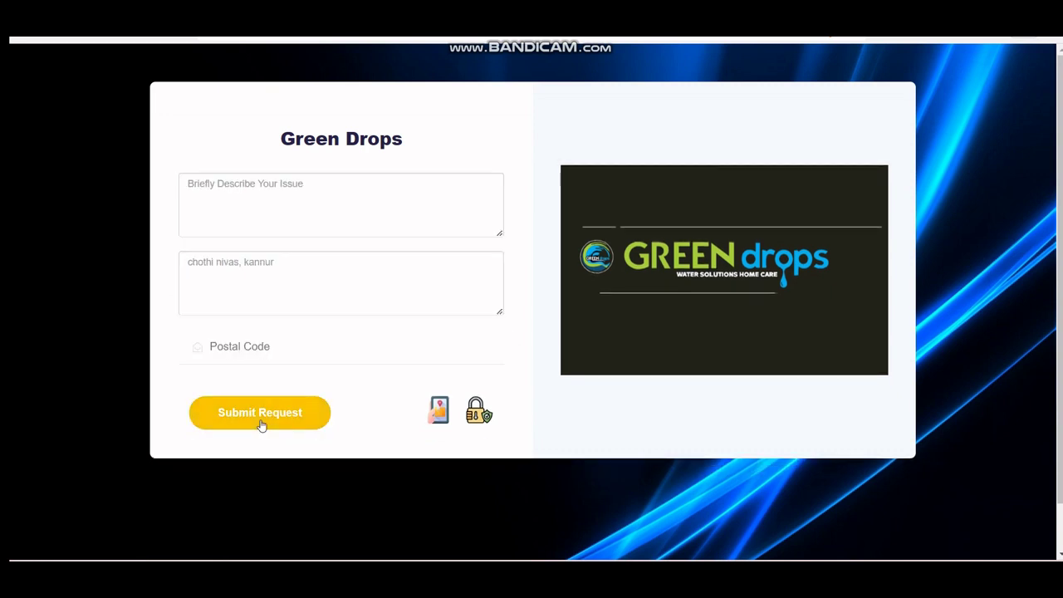
Step: Add description 'dfgfddg' and the saved postal code, submit the request, then go to Admin Login
{"action": "left_click", "coordinate": [268, 208]}
{"action": "type", "text": "dfgfddg"}
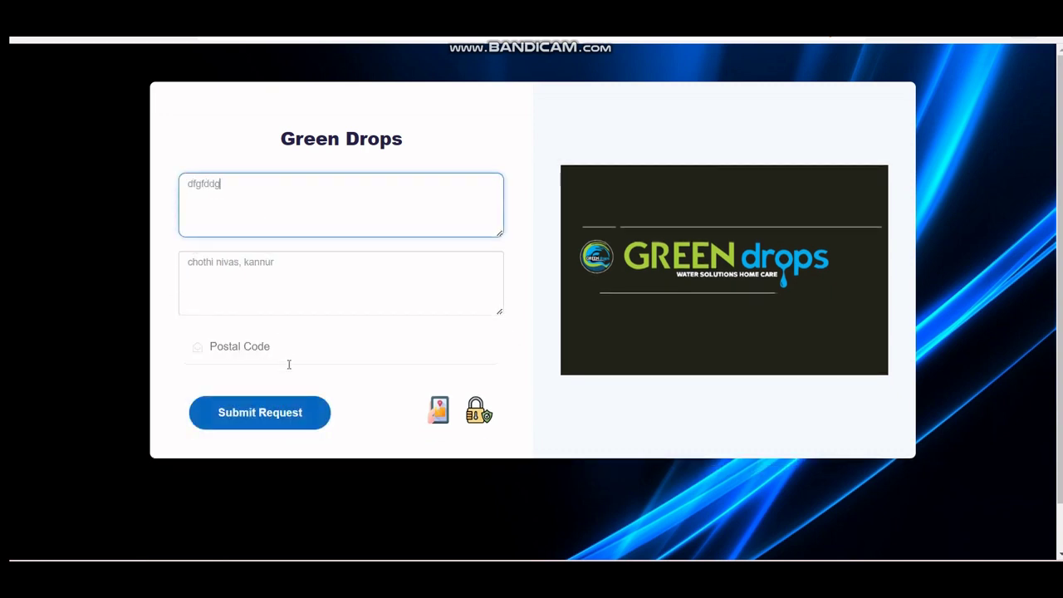
{"action": "left_click", "coordinate": [286, 349]}
{"action": "left_click", "coordinate": [282, 384]}
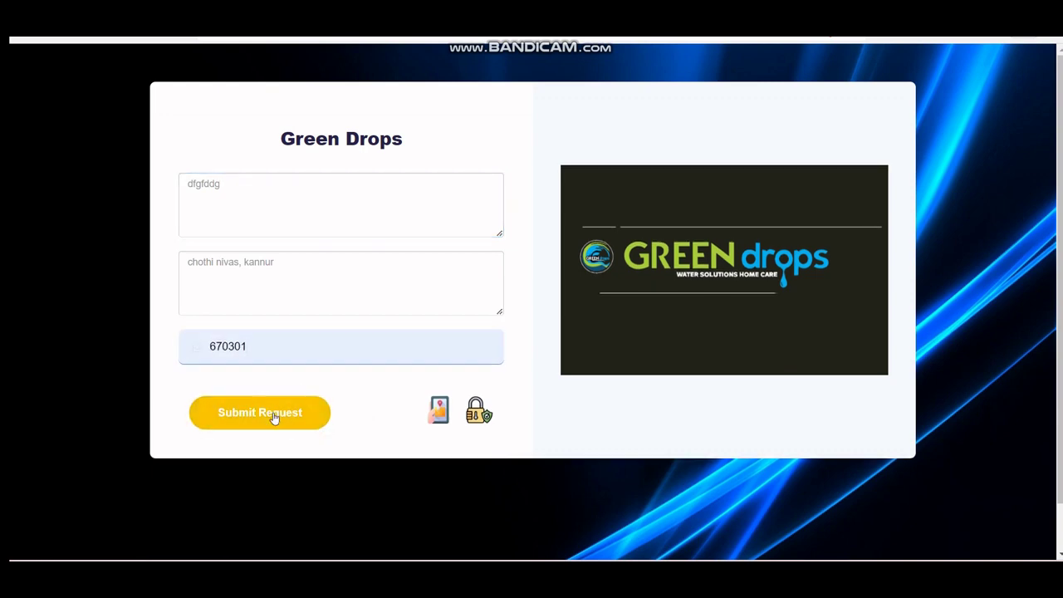
{"action": "left_click", "coordinate": [274, 417]}
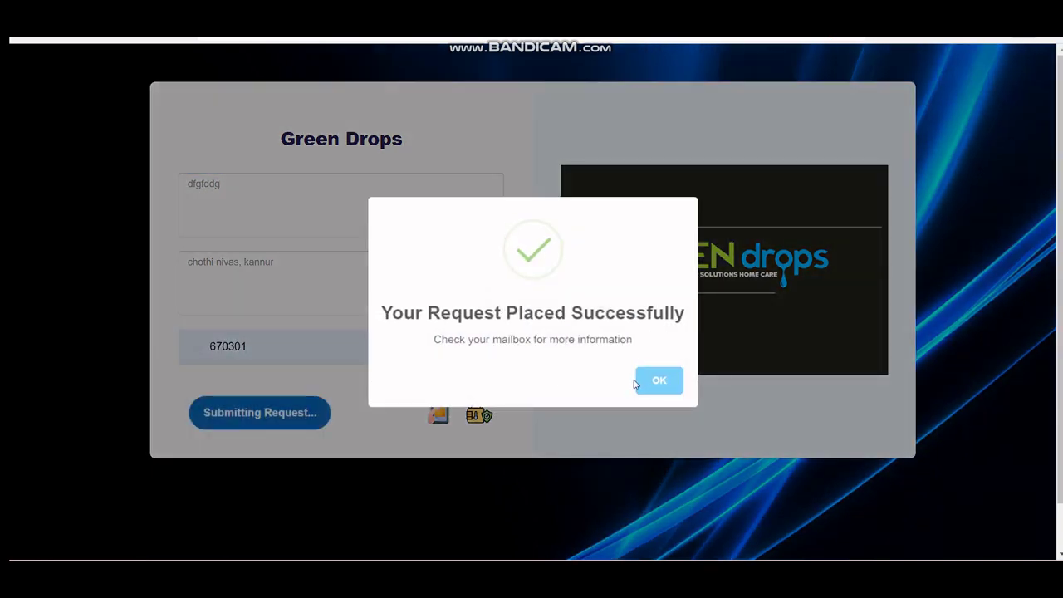
{"action": "left_click", "coordinate": [669, 381]}
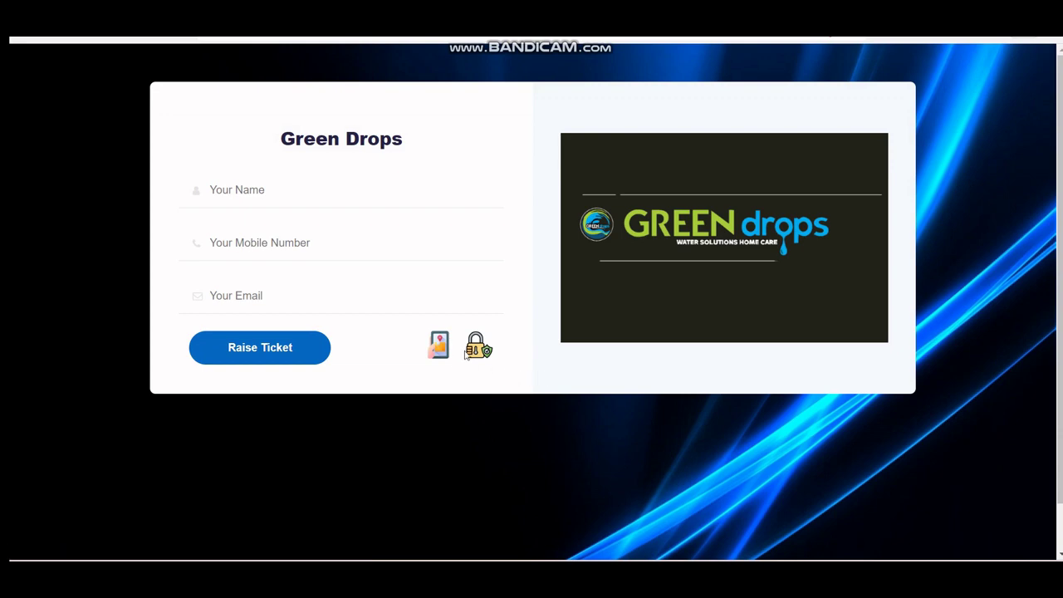
{"action": "left_click", "coordinate": [480, 352]}
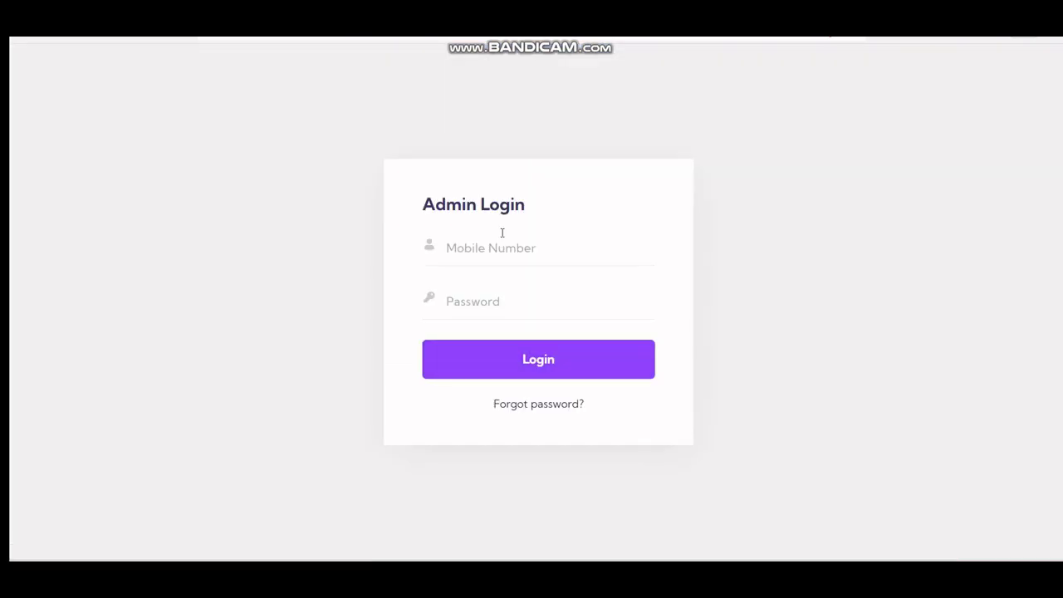
{"action": "left_click", "coordinate": [505, 247]}
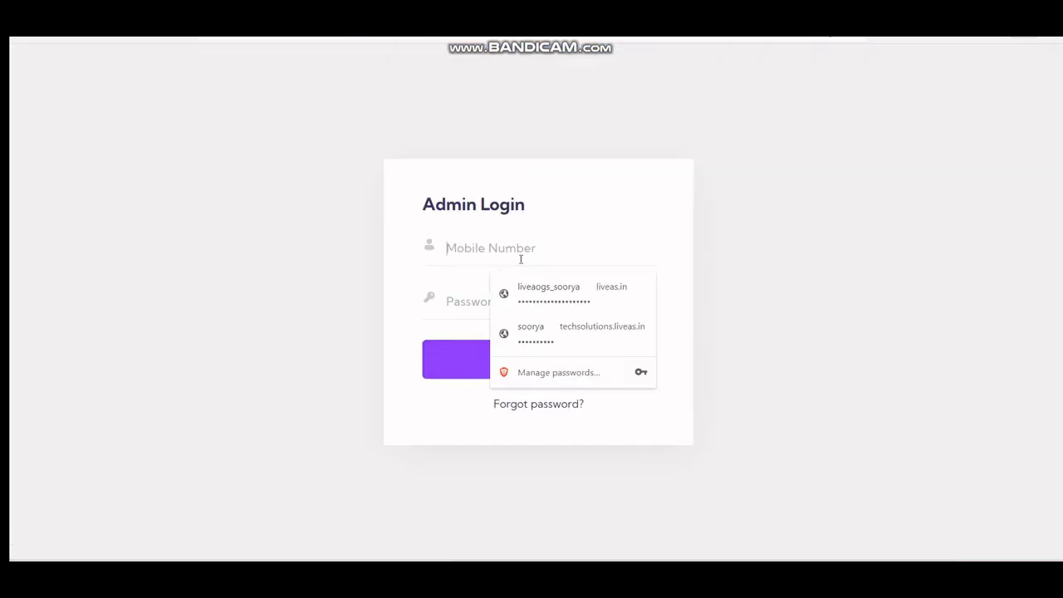
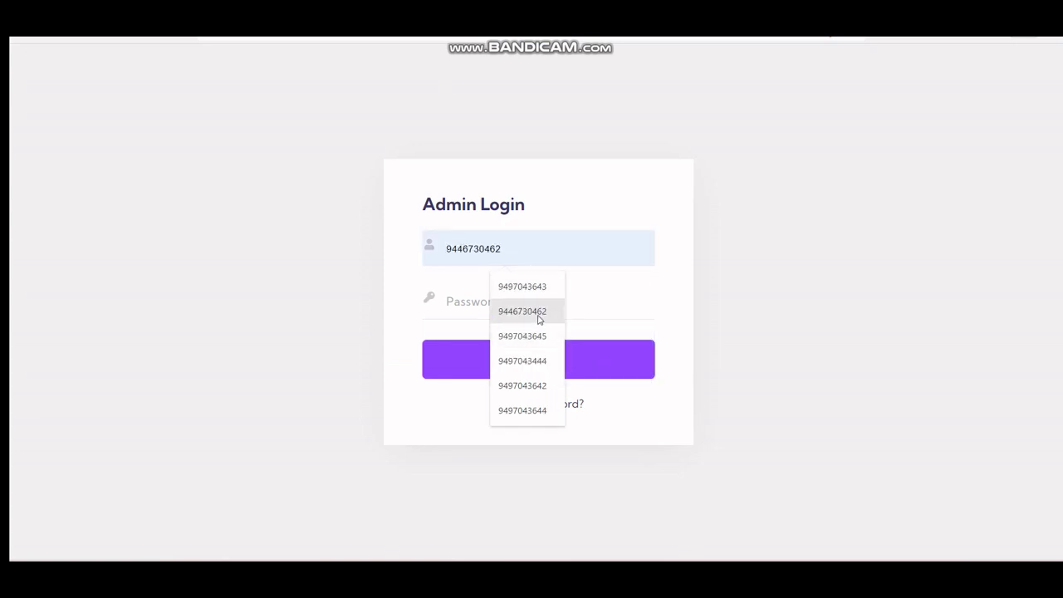
Step: Log back into the admin panel with the saved admin mobile number and password
{"action": "left_click", "coordinate": [538, 313]}
{"action": "left_click", "coordinate": [535, 306]}
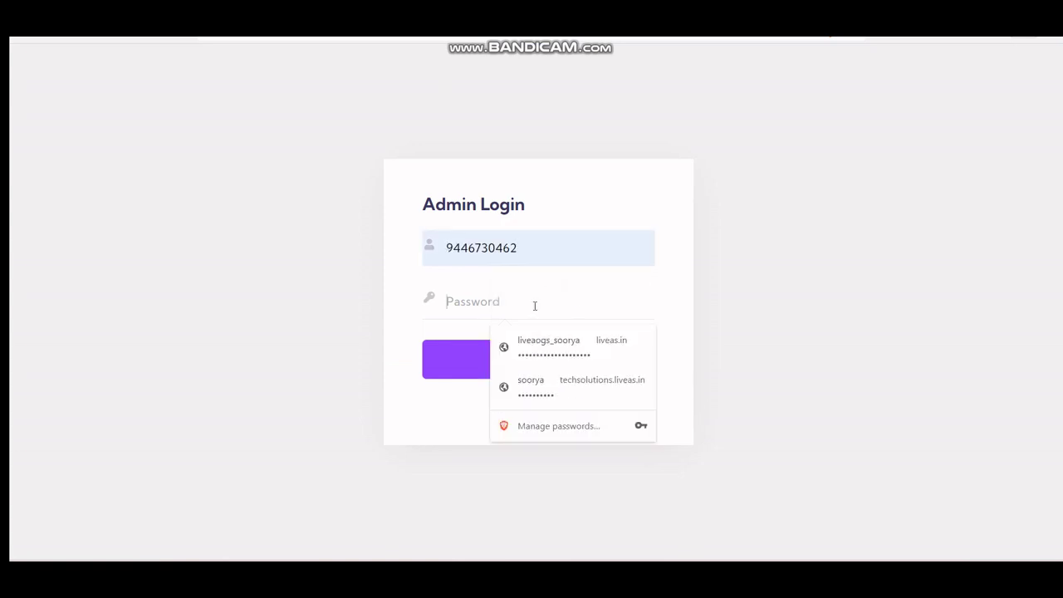
{"action": "type", "text": "adm"}
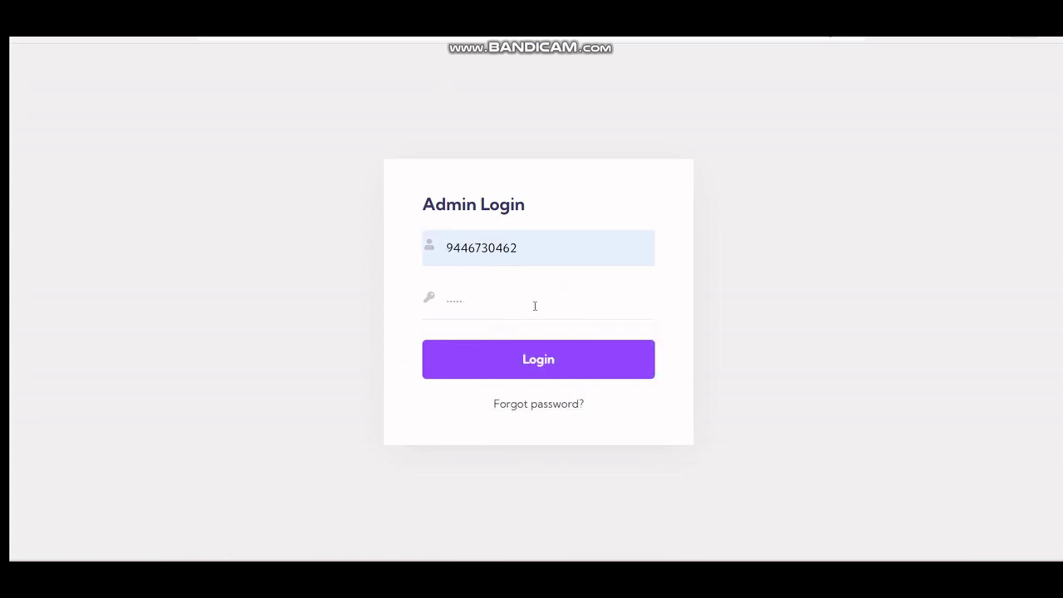
{"action": "left_click", "coordinate": [536, 360]}
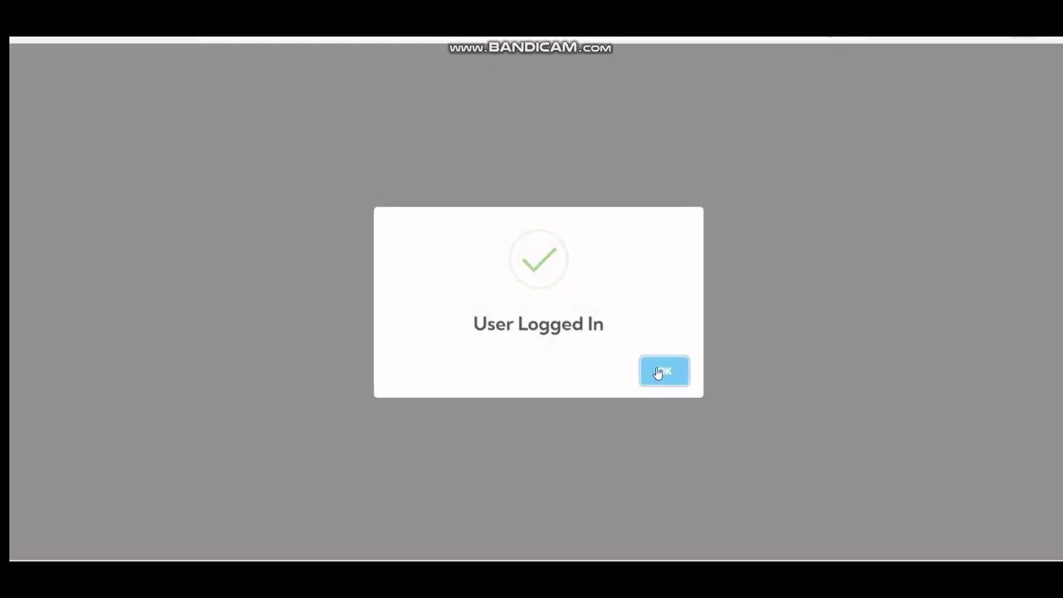
{"action": "left_click", "coordinate": [660, 371]}
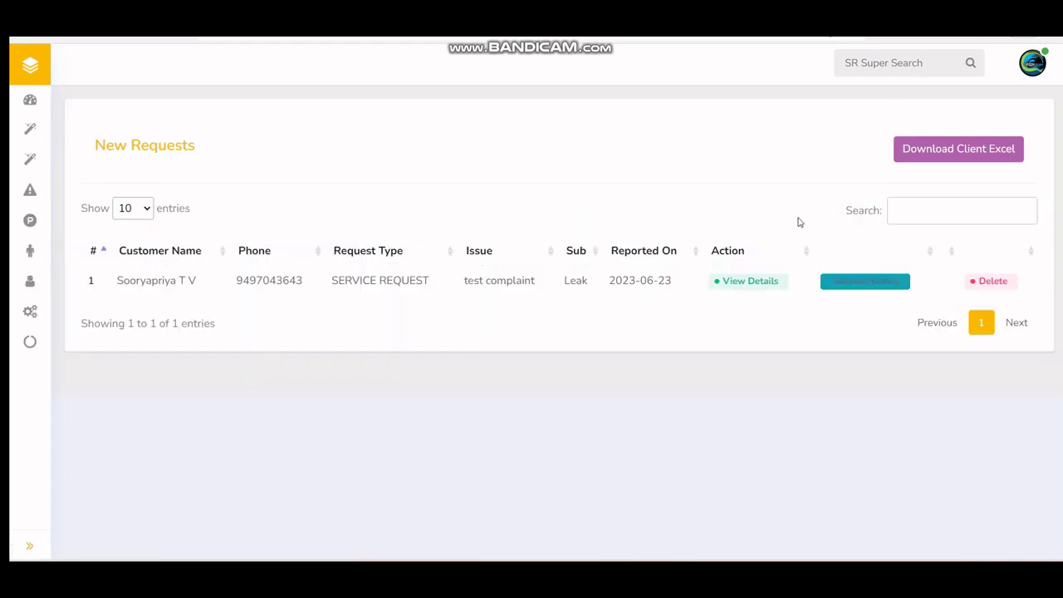
{"action": "left_click", "coordinate": [1038, 71]}
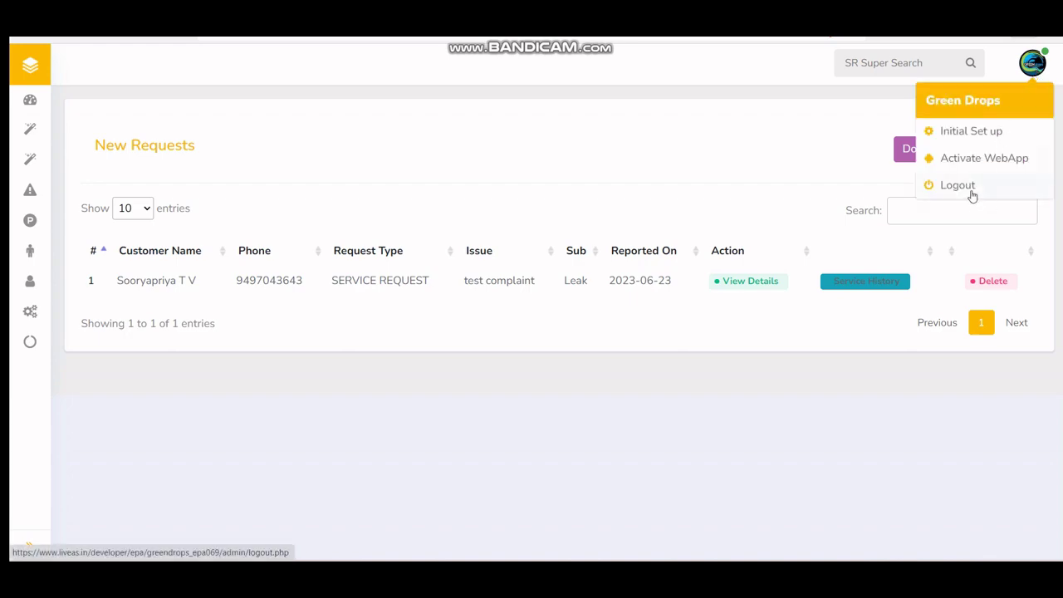